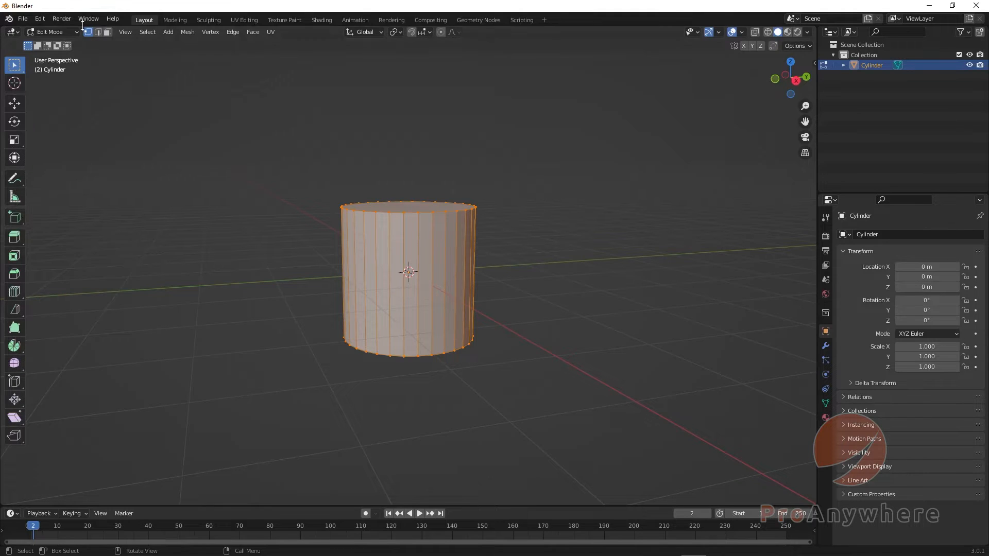
- Toggle the cylinder to Object Mode and back to Edit Mode, and activate edge selection
{"action": "left_click", "coordinate": [57, 33]}
{"action": "left_click", "coordinate": [52, 41]}
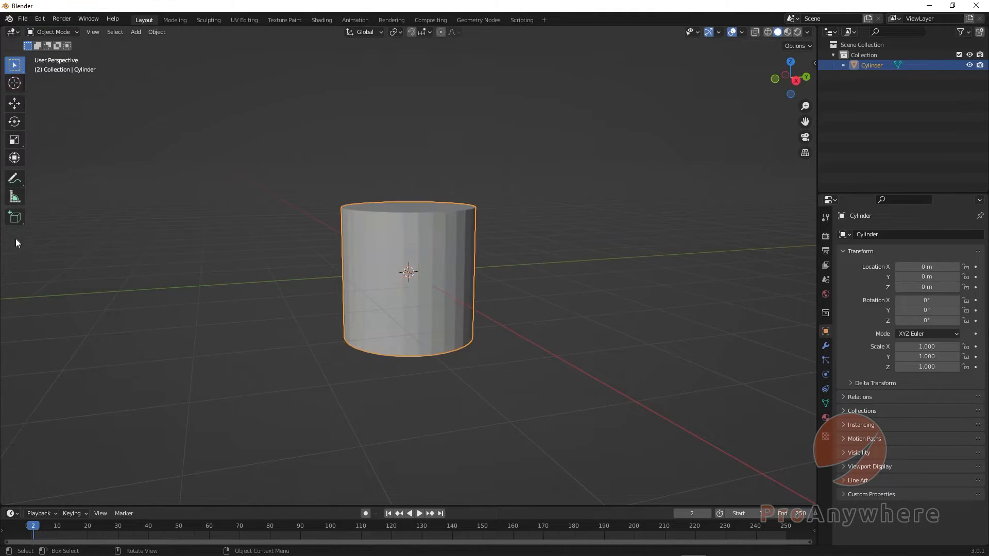
{"action": "left_click", "coordinate": [50, 33]}
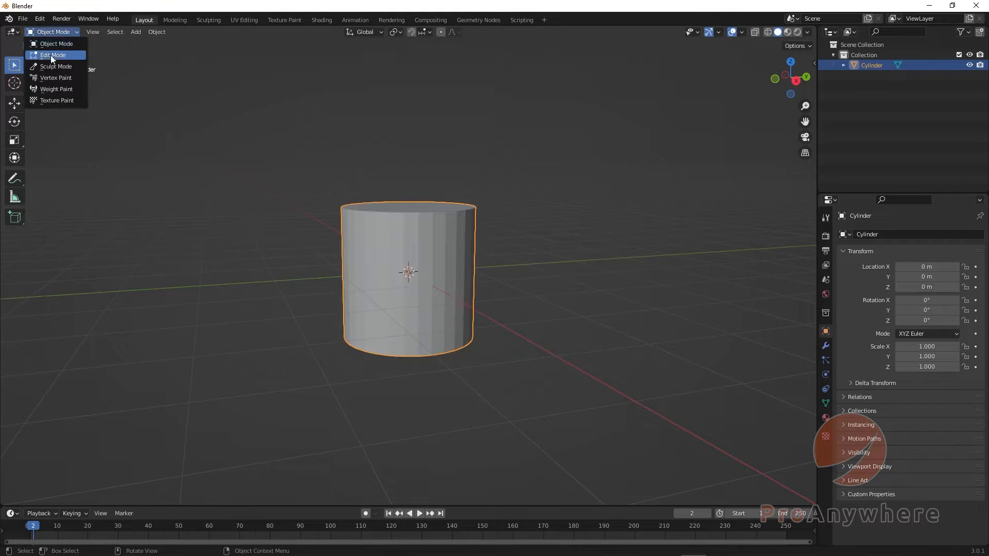
{"action": "left_click", "coordinate": [51, 48]}
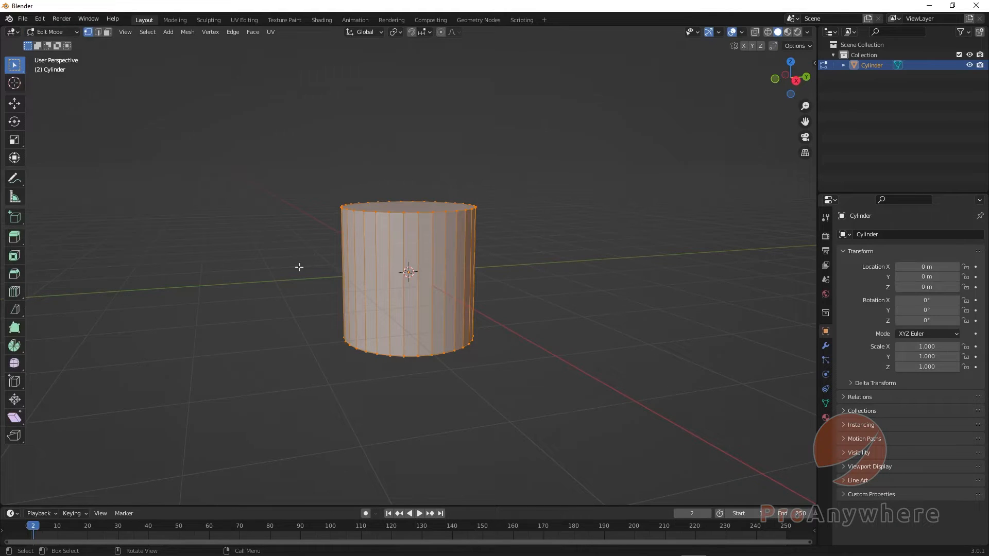
{"action": "left_click", "coordinate": [98, 32]}
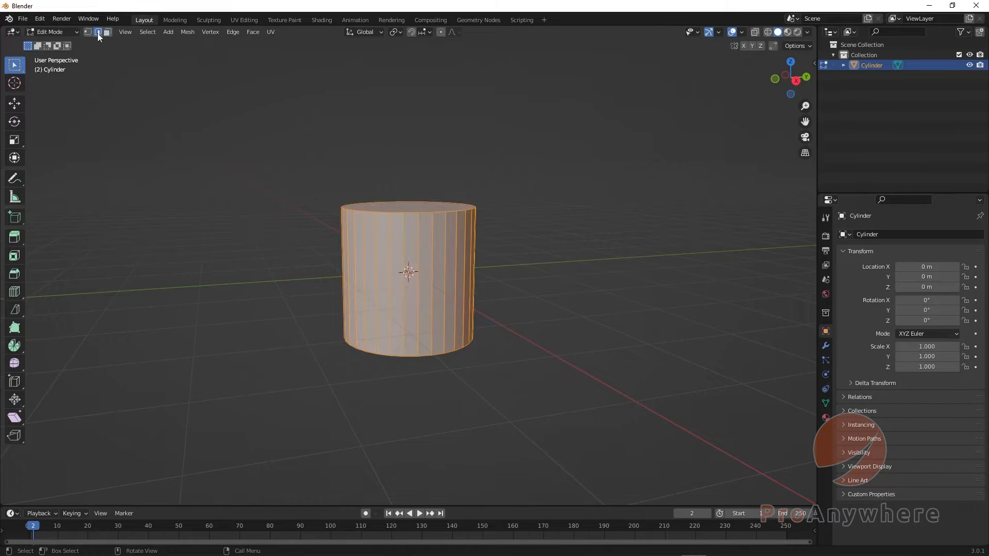
{"action": "middle_click_drag", "start_coordinate": [289, 224], "coordinate": [22, 305]}
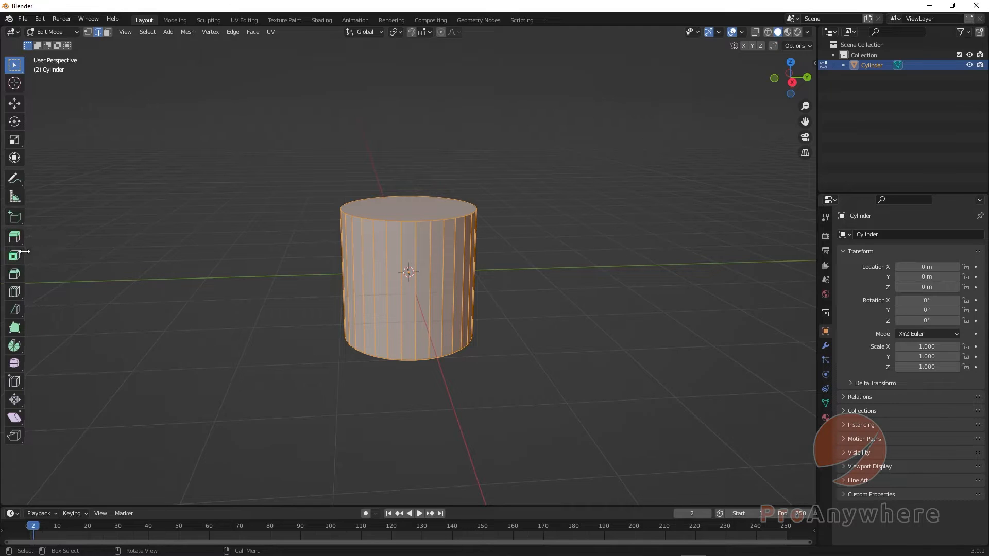
- Widen the toolbar until the tool names are readable, and choose the Loop Cut tool instead of Offset Edge Loop Cut
{"action": "left_click_drag", "start_coordinate": [25, 252], "coordinate": [37, 253]}
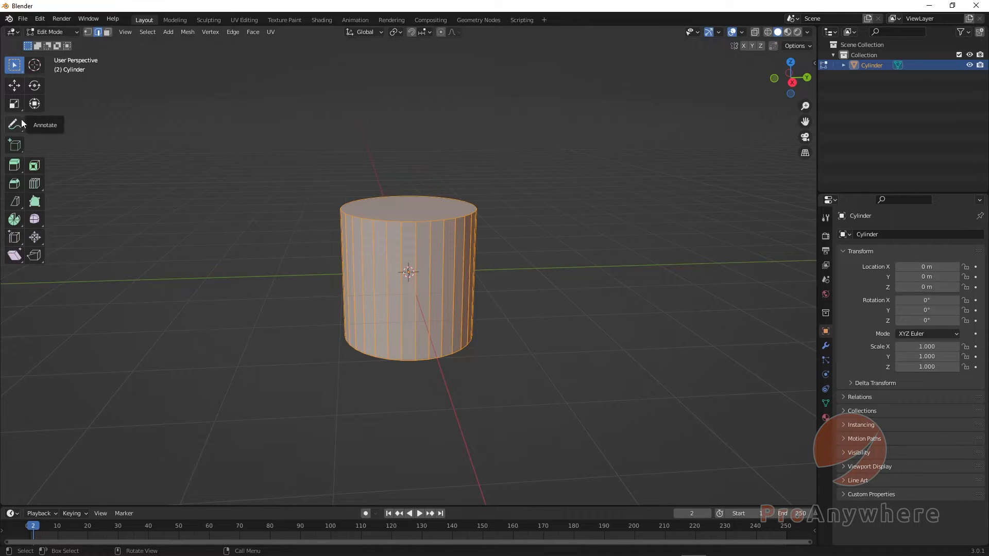
{"action": "left_click_drag", "start_coordinate": [44, 168], "coordinate": [62, 167]}
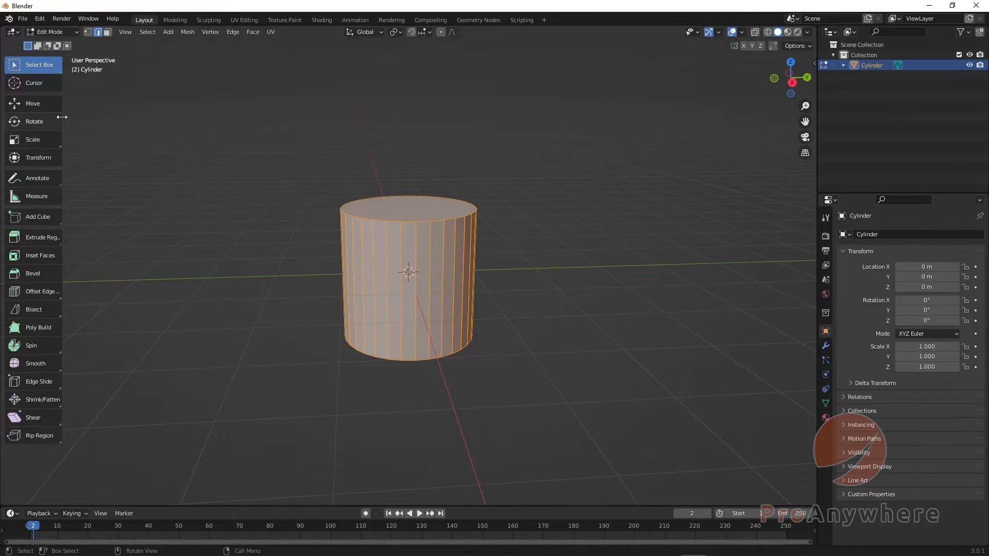
{"action": "mouse_move", "coordinate": [63, 116]}
{"action": "left_mouse_down"}
{"action": "mouse_move", "coordinate": [26, 120]}
{"action": "mouse_move", "coordinate": [58, 134]}
{"action": "left_mouse_up"}
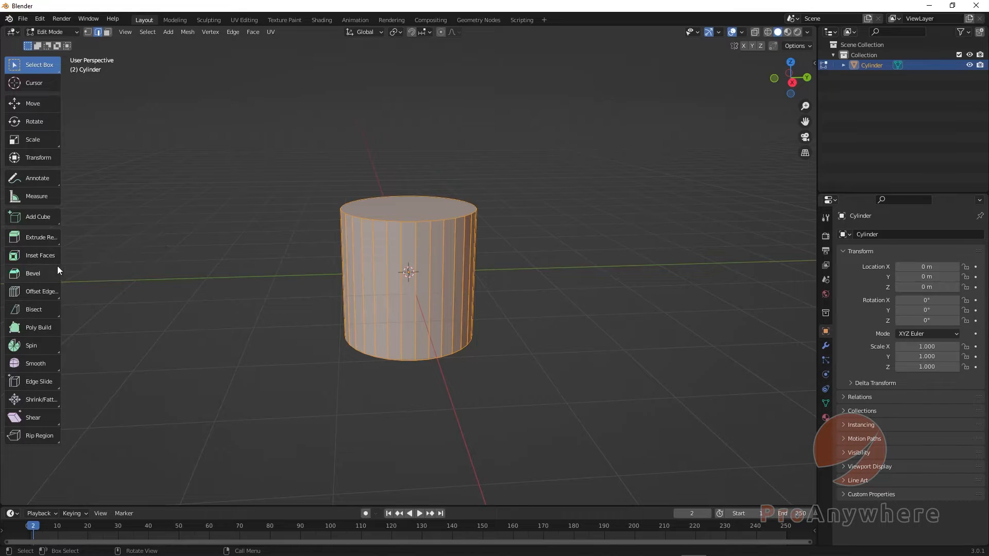
{"action": "left_click", "coordinate": [41, 292]}
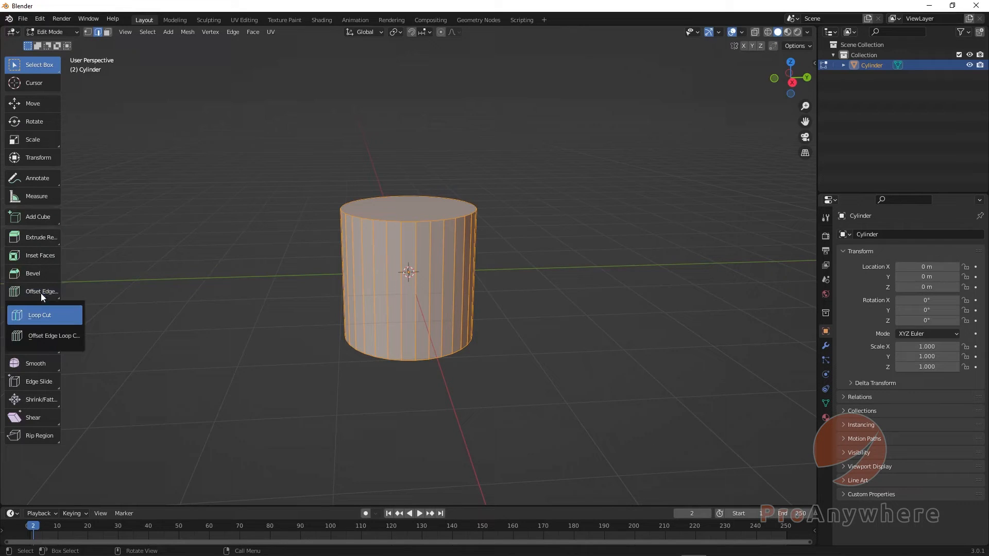
{"action": "left_click", "coordinate": [57, 313]}
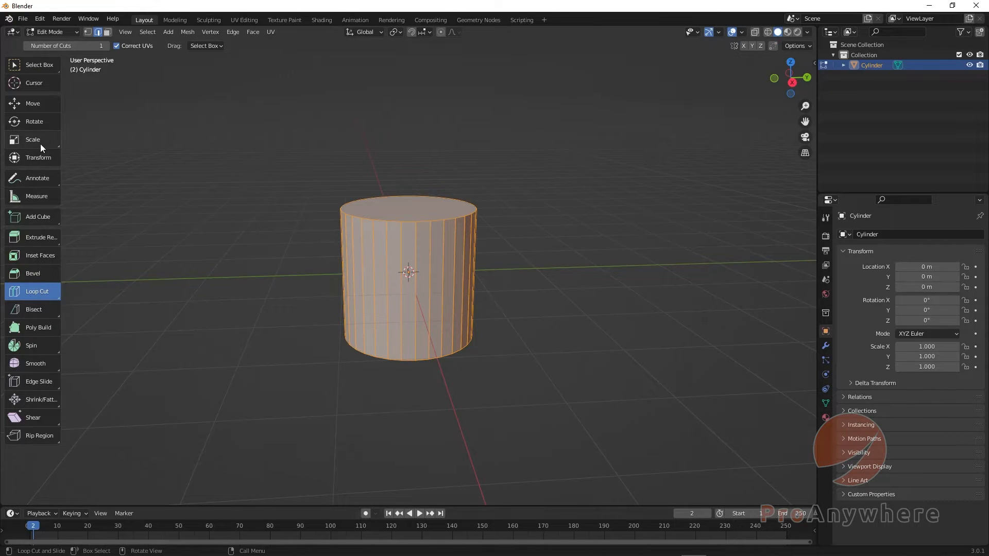
- Collapse the toolbar to icons to inspect the Loop Cut variants, and widen it again to show the tool names
{"action": "left_click_drag", "start_coordinate": [60, 144], "coordinate": [26, 147]}
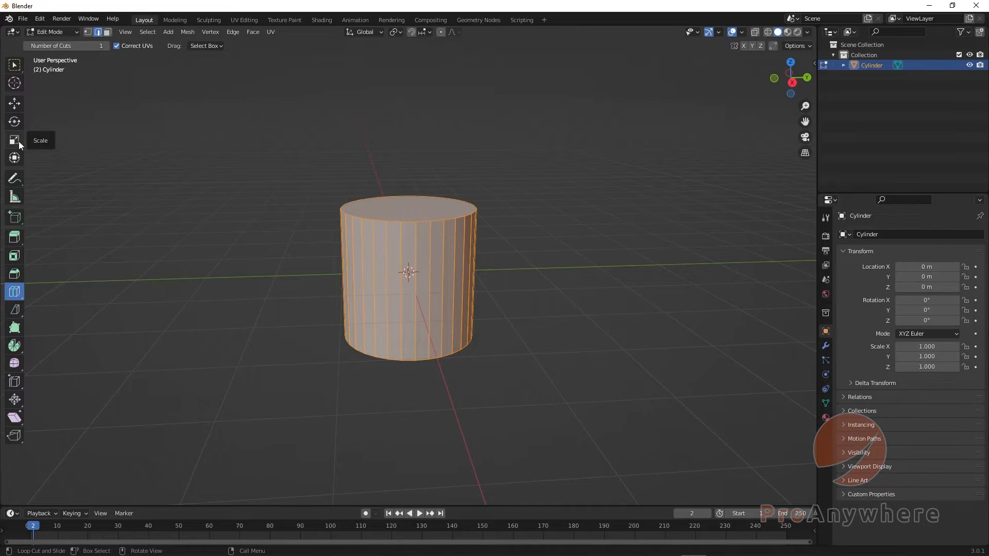
{"action": "left_click", "coordinate": [17, 292]}
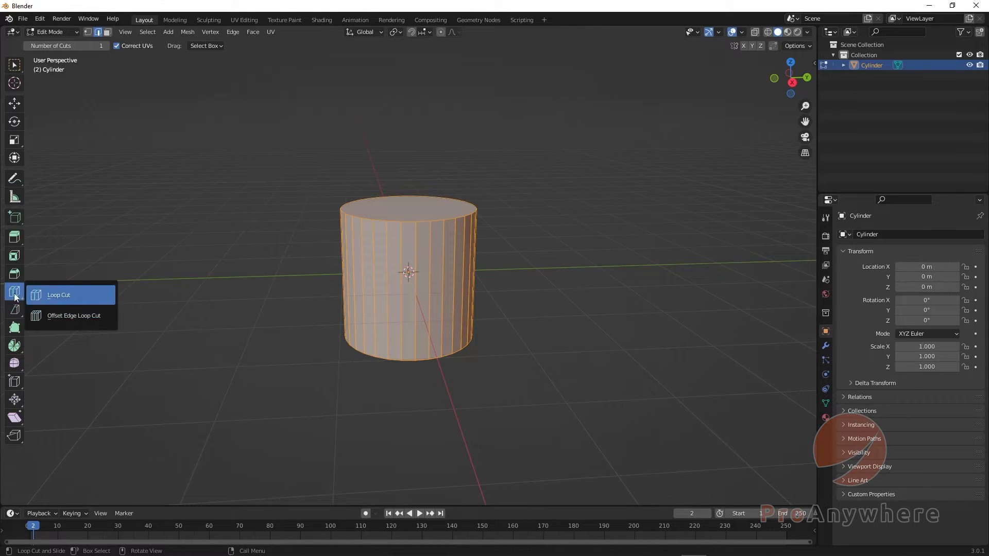
{"action": "left_click", "coordinate": [32, 297]}
{"action": "left_click", "coordinate": [14, 295]}
{"action": "left_click", "coordinate": [14, 294]}
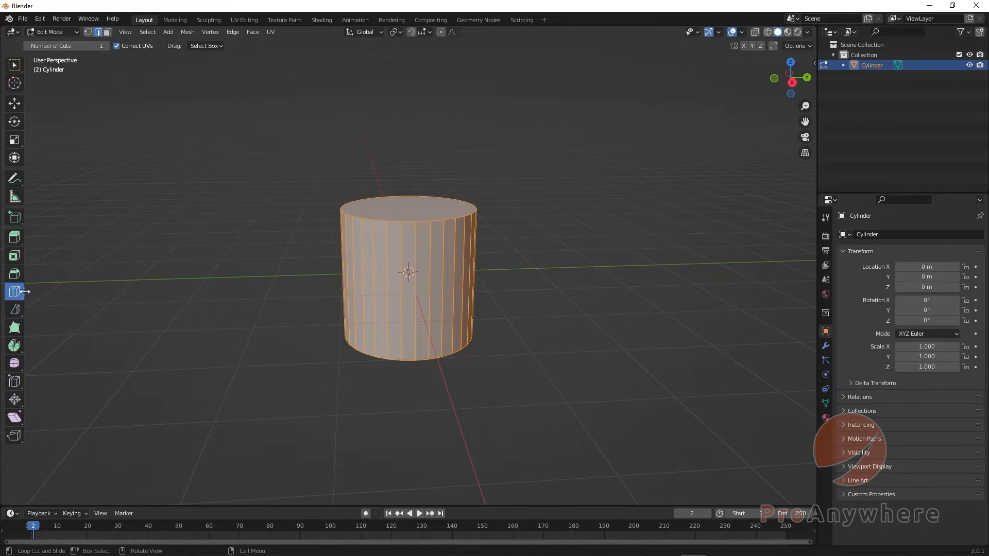
{"action": "left_click_drag", "start_coordinate": [26, 292], "coordinate": [64, 292]}
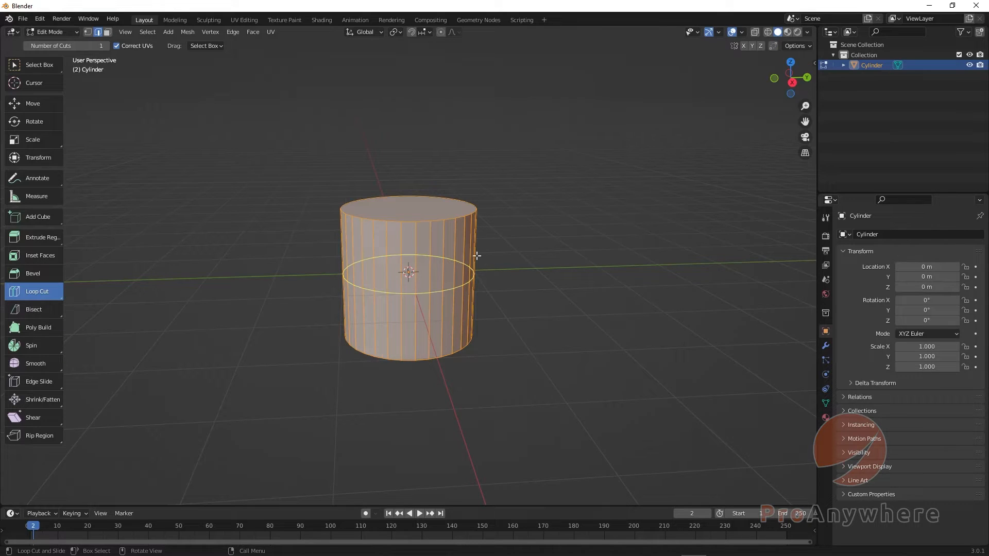
- Try horizontal loop cuts around the cylinder's middle with the Loop Cut tool, undoing each one
{"action": "left_click", "coordinate": [377, 291]}
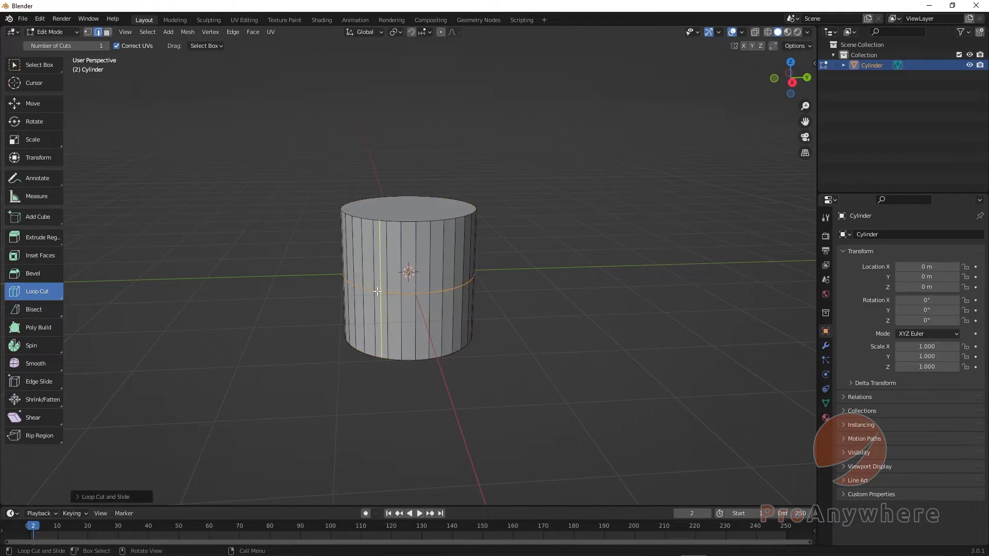
{"action": "middle_click_drag", "start_coordinate": [587, 326], "coordinate": [532, 342]}
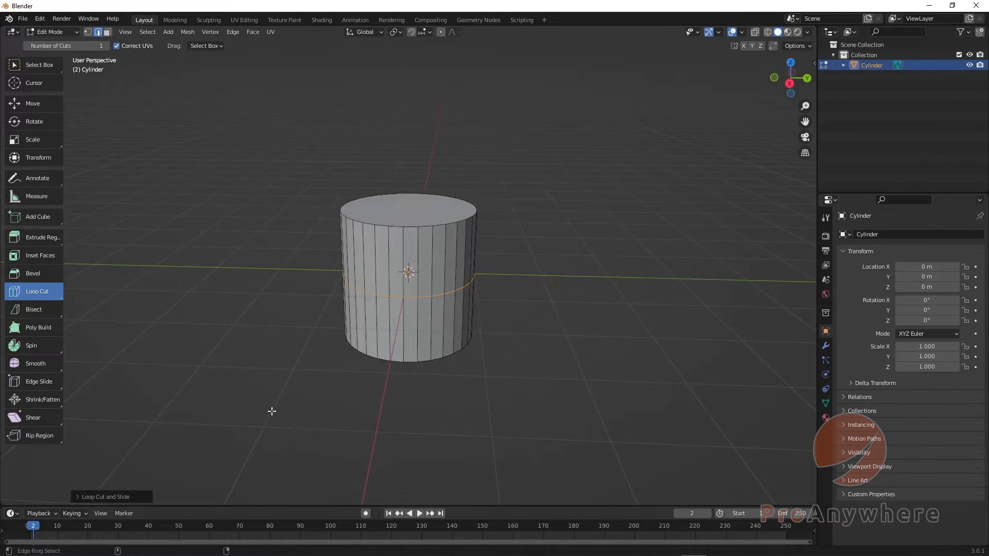
{"action": "middle_click_drag", "start_coordinate": [342, 351], "coordinate": [354, 389]}
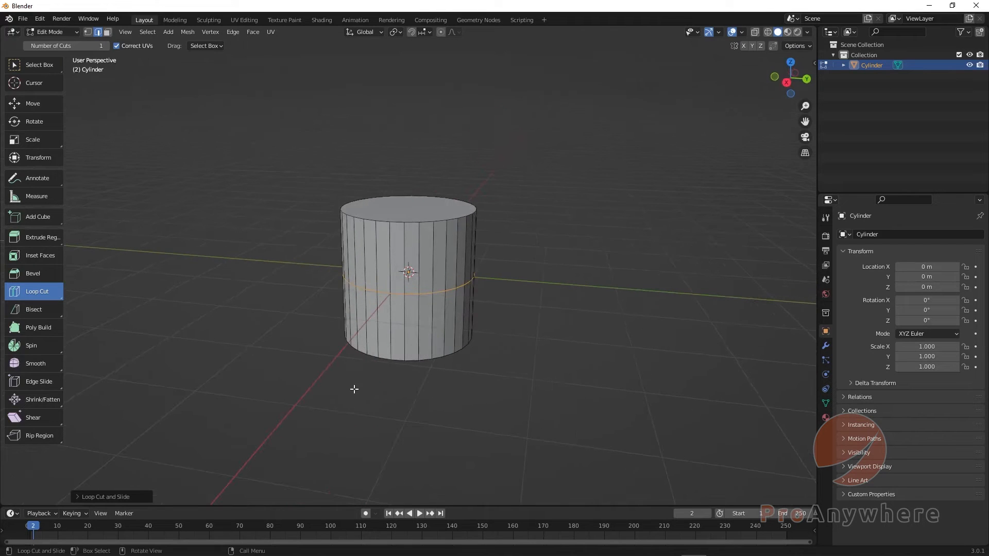
{"action": "key", "text": "a"}
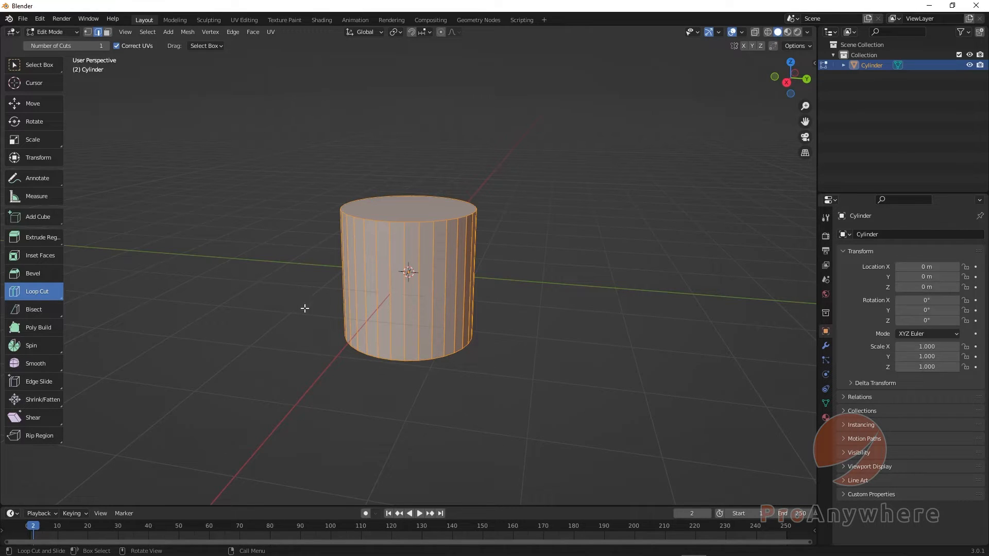
{"action": "mouse_move", "coordinate": [372, 300]}
{"action": "left_mouse_down"}
{"action": "mouse_move", "coordinate": [385, 260]}
{"action": "mouse_move", "coordinate": [381, 297]}
{"action": "left_mouse_up"}
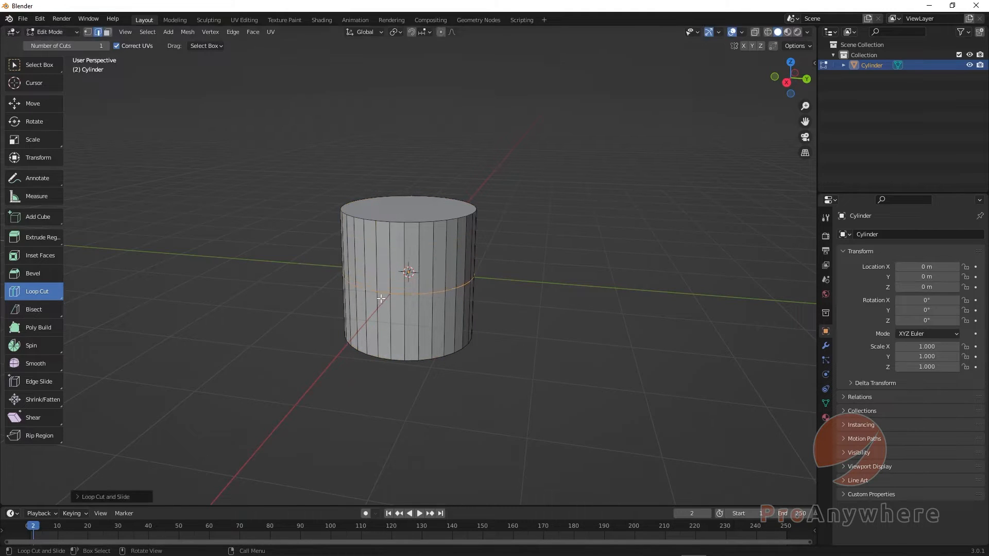
{"action": "middle_click_drag", "start_coordinate": [300, 333], "coordinate": [314, 327]}
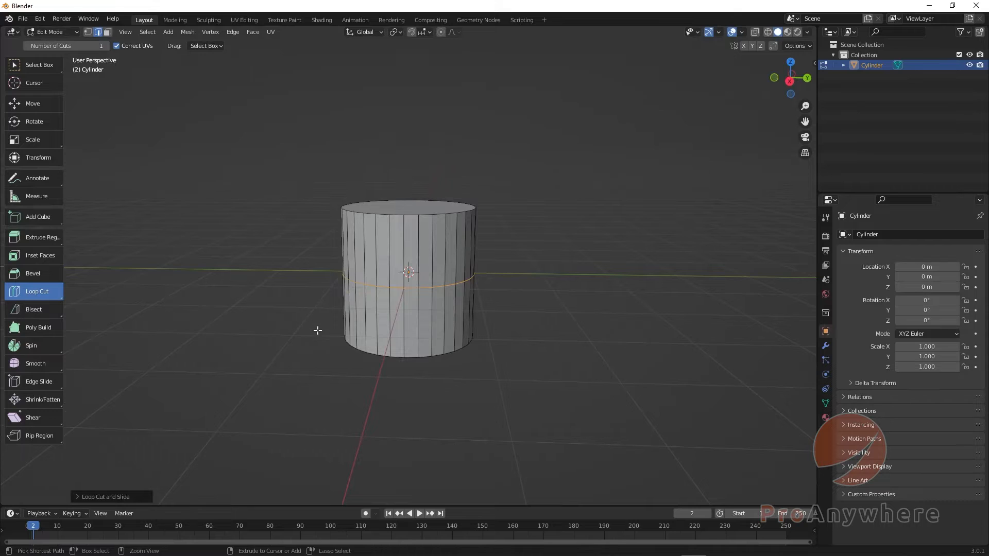
{"action": "key", "text": "a"}
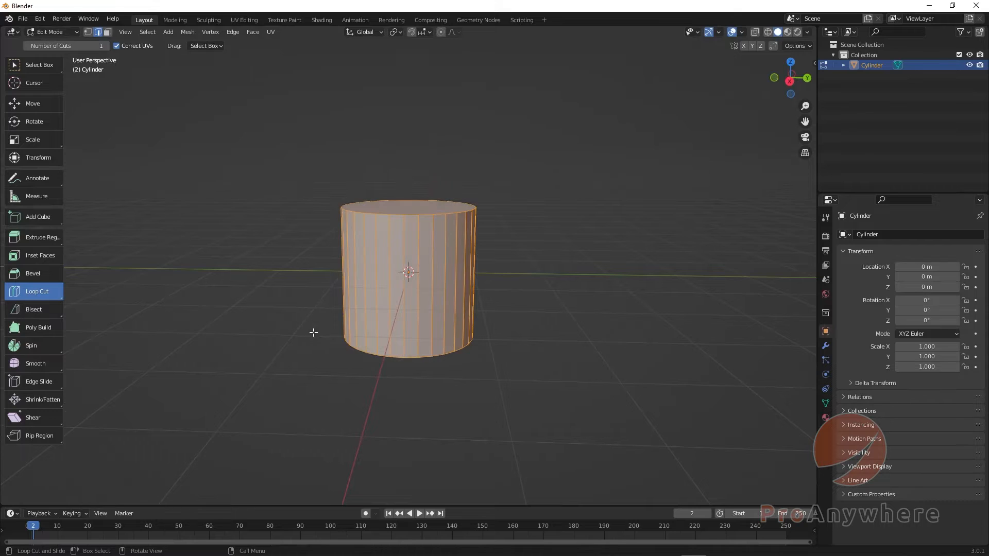
- Switch to the Select Box tool and deselect the whole cylinder mesh
{"action": "left_click", "coordinate": [43, 64]}
{"action": "left_click", "coordinate": [266, 289]}
{"action": "left_click_drag", "start_coordinate": [292, 271], "coordinate": [495, 328]}
{"action": "left_click_drag", "start_coordinate": [637, 295], "coordinate": [694, 341]}
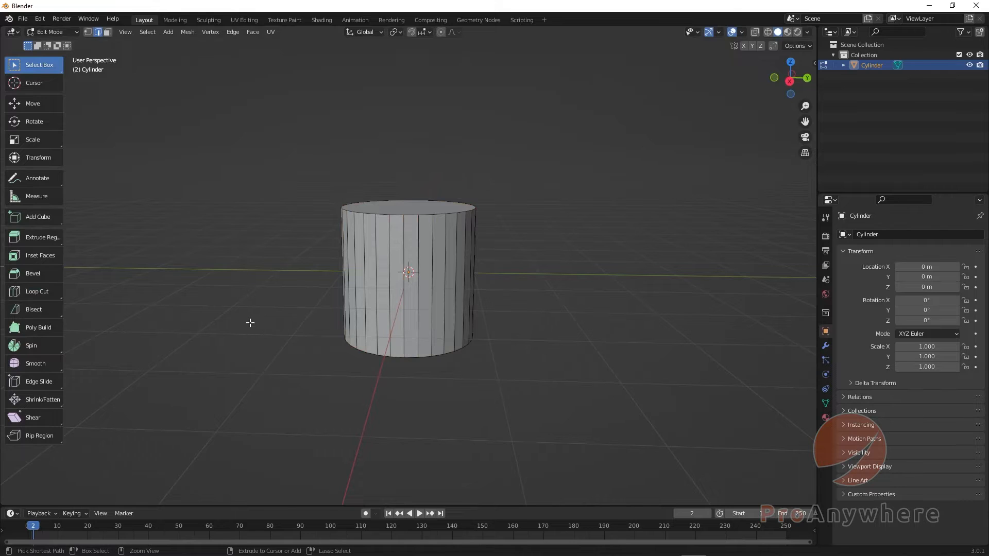
- Try a horizontal loop cut slid slightly upward from the cylinder's middle, and undo it
{"action": "key", "text": "ctrl+r"}
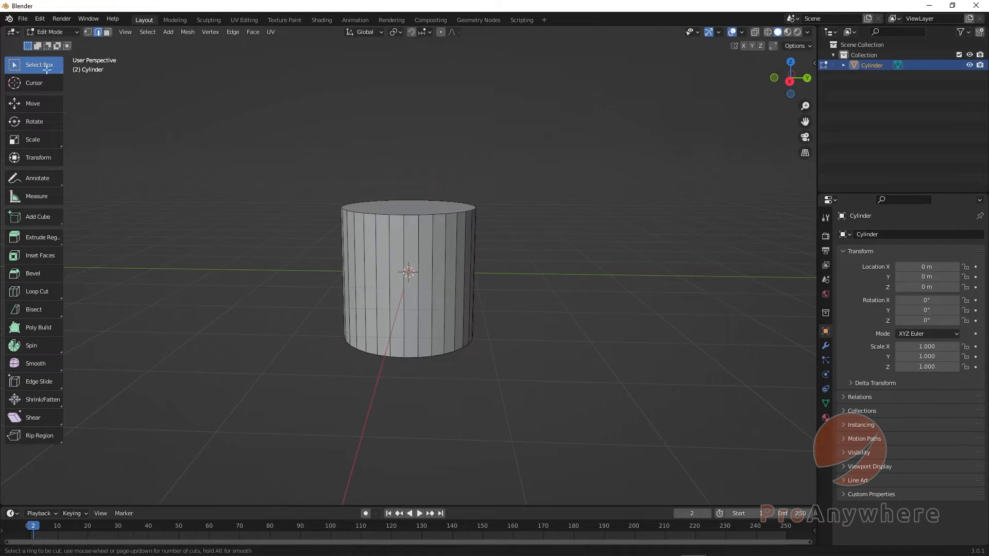
{"action": "left_click", "coordinate": [431, 288]}
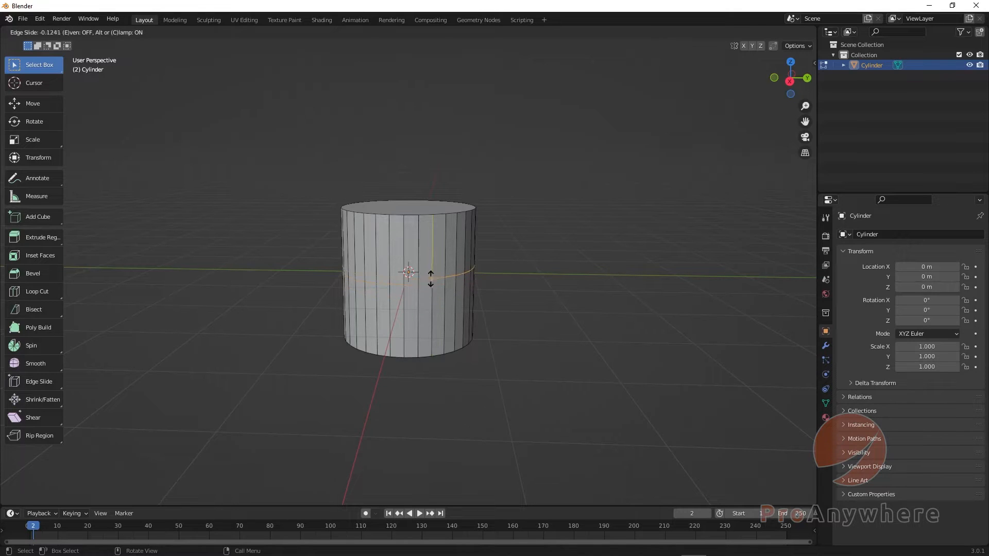
{"action": "left_click", "coordinate": [431, 276]}
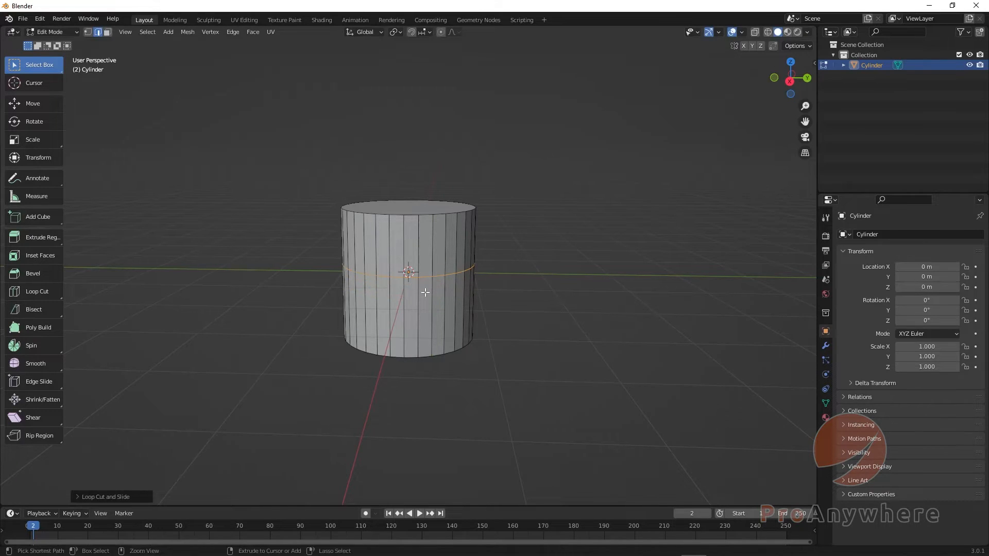
{"action": "key", "text": "alt+a"}
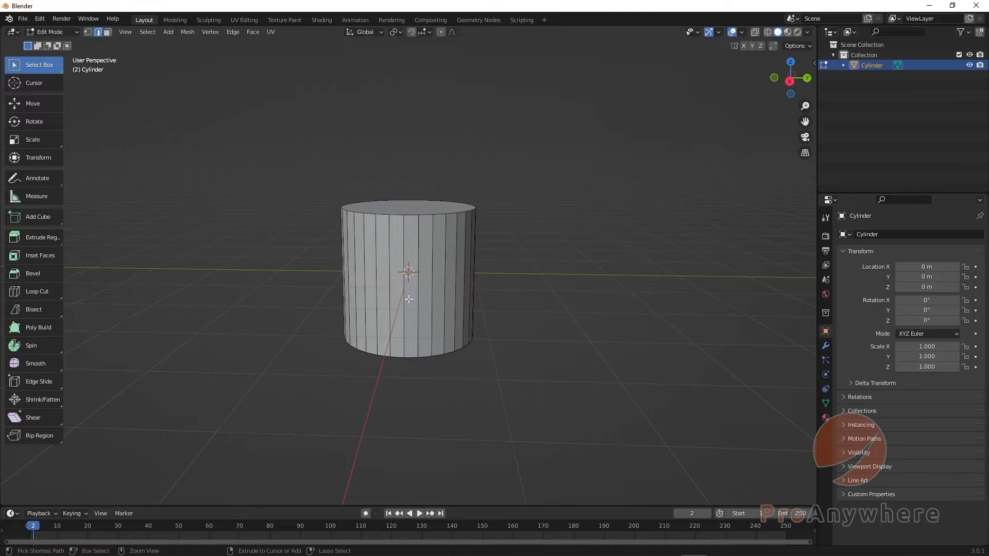
- Add a horizontal loop cut around the cylinder and slide it toward the base by a factor of about 0.398
{"action": "key", "text": "ctrl+r"}
{"action": "left_click", "coordinate": [408, 292]}
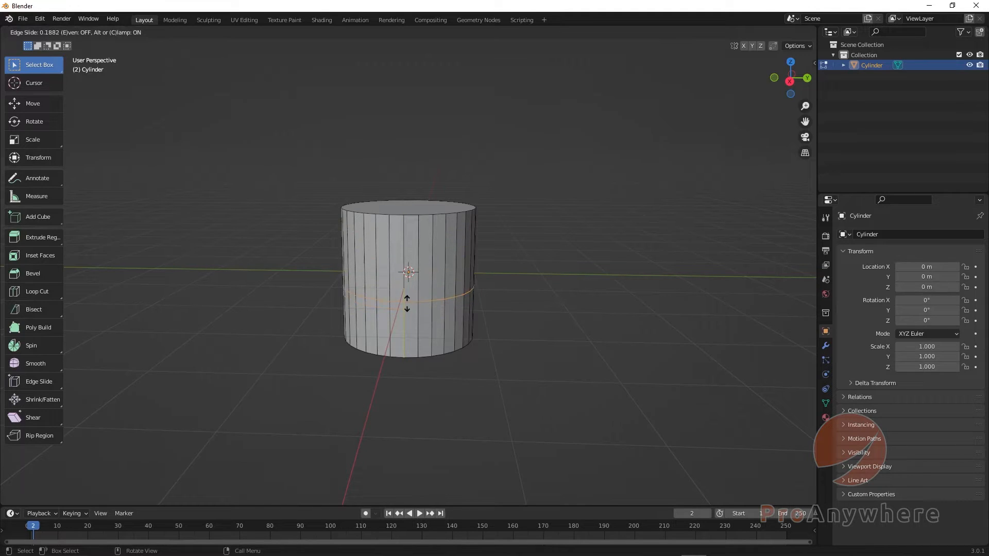
{"action": "left_click", "coordinate": [404, 317]}
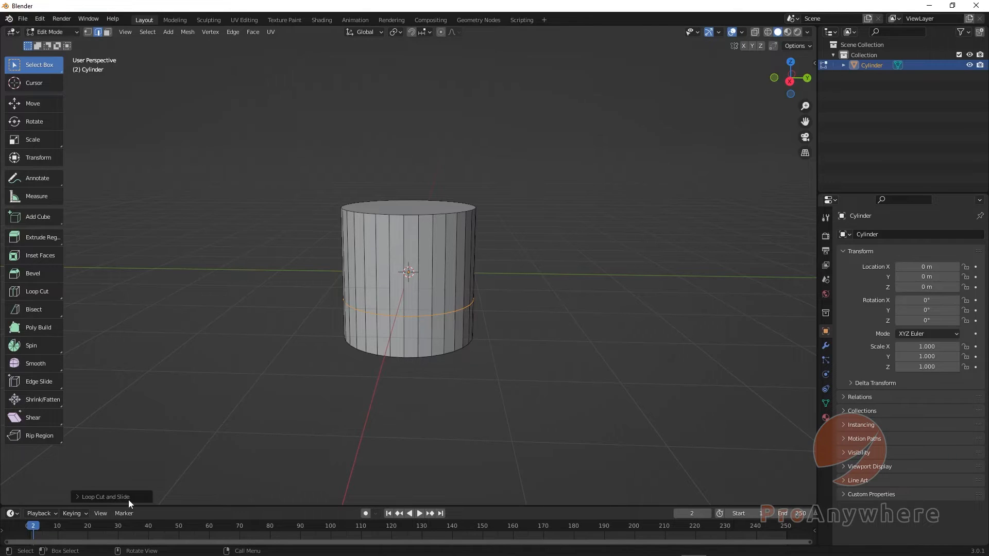
- Set the loop cut to 8 cuts with a smoothness of 0.340
{"action": "left_click", "coordinate": [76, 496]}
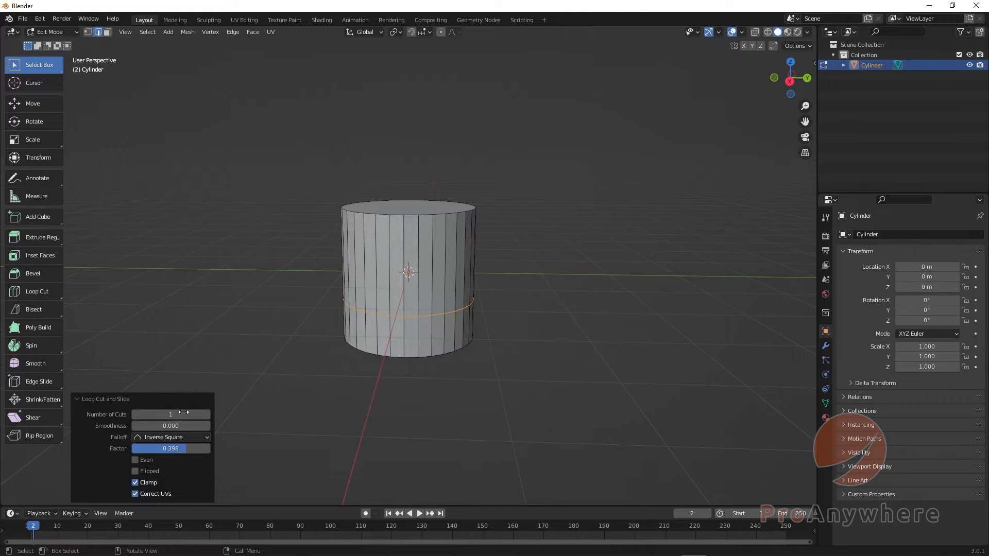
{"action": "left_click_drag", "start_coordinate": [170, 415], "coordinate": [185, 428]}
{"action": "middle_click_drag", "start_coordinate": [455, 392], "coordinate": [472, 379]}
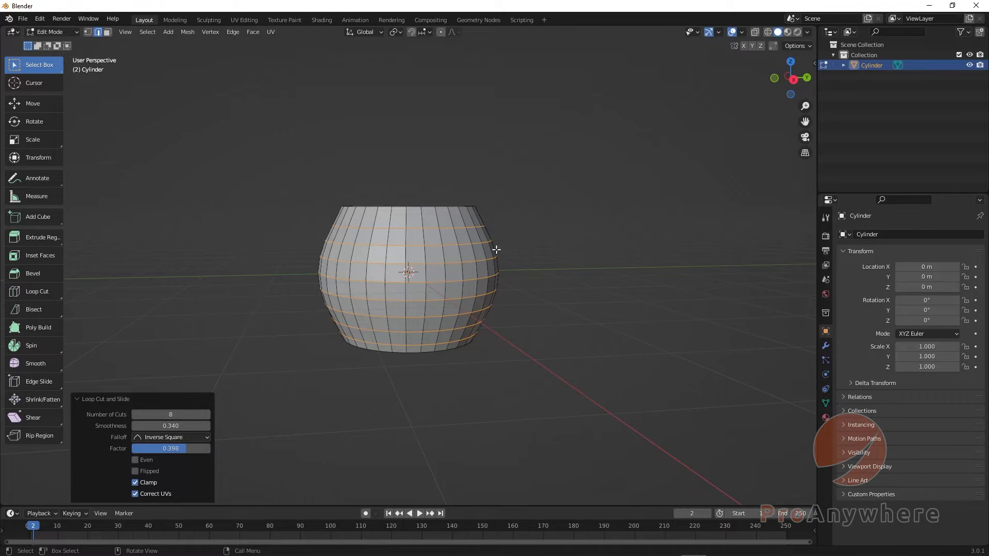
- Set the loop cuts' smoothness to 0.910 using Linear falloff, and change the falloff to Sphere
{"action": "left_click", "coordinate": [178, 438]}
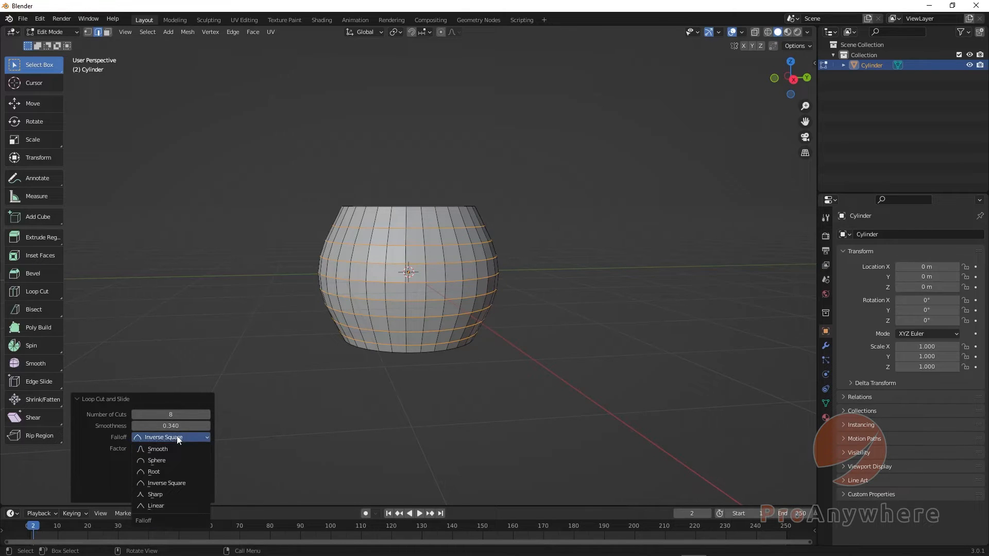
{"action": "left_click", "coordinate": [168, 505]}
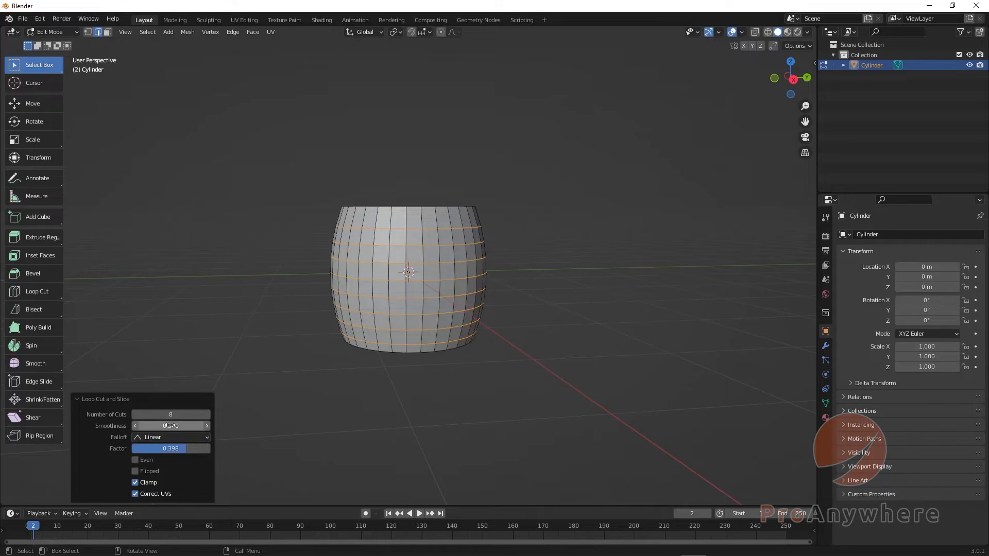
{"action": "left_click_drag", "start_coordinate": [171, 425], "coordinate": [201, 425]}
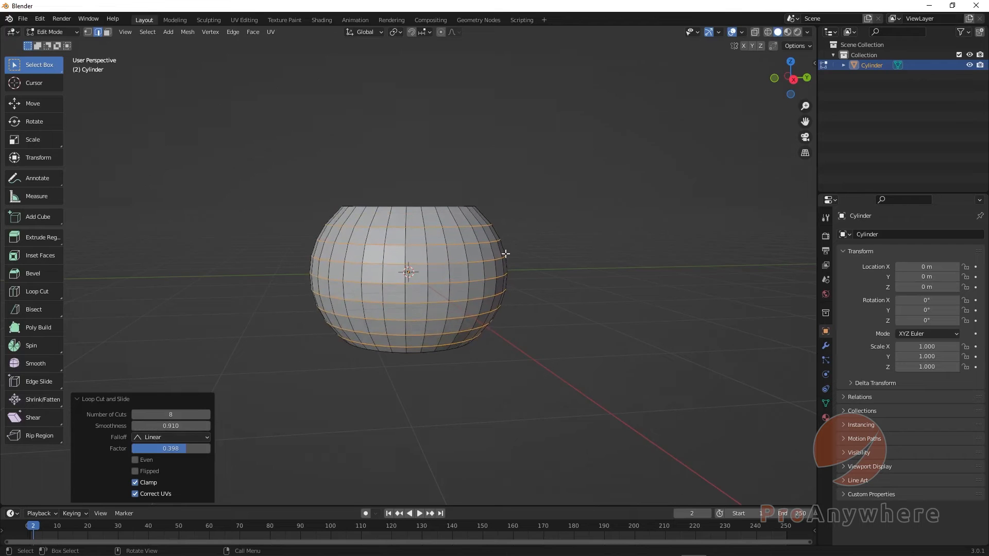
{"action": "left_click", "coordinate": [160, 438]}
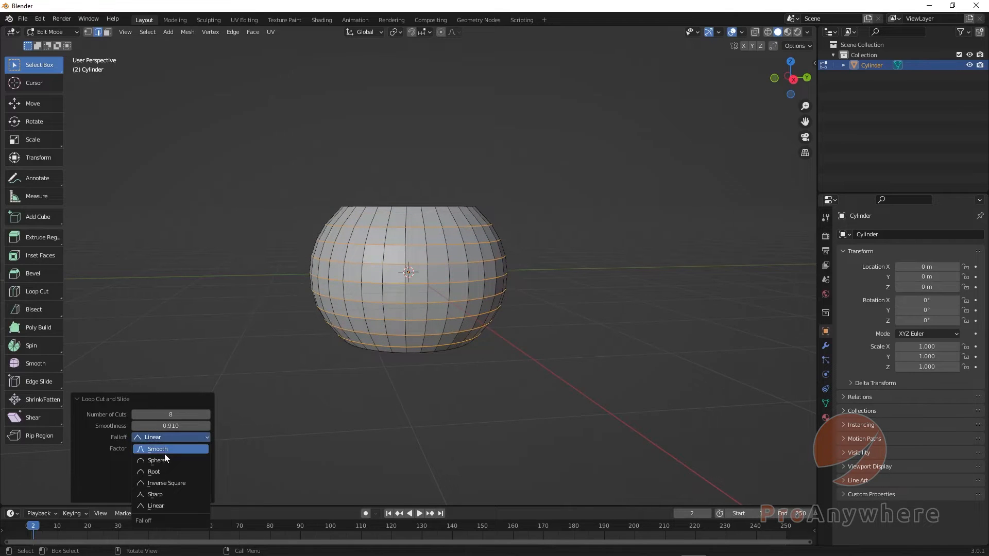
{"action": "left_click", "coordinate": [165, 459]}
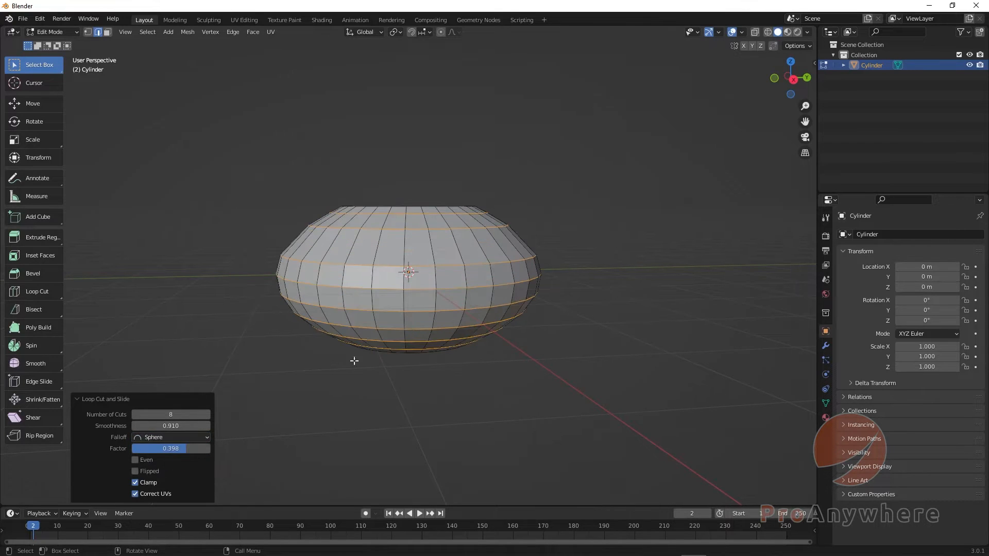
- Set the loop cuts' smoothness to 0.320, reduce the slide factor slightly, and deselect the loops
{"action": "left_click_drag", "start_coordinate": [172, 425], "coordinate": [137, 425]}
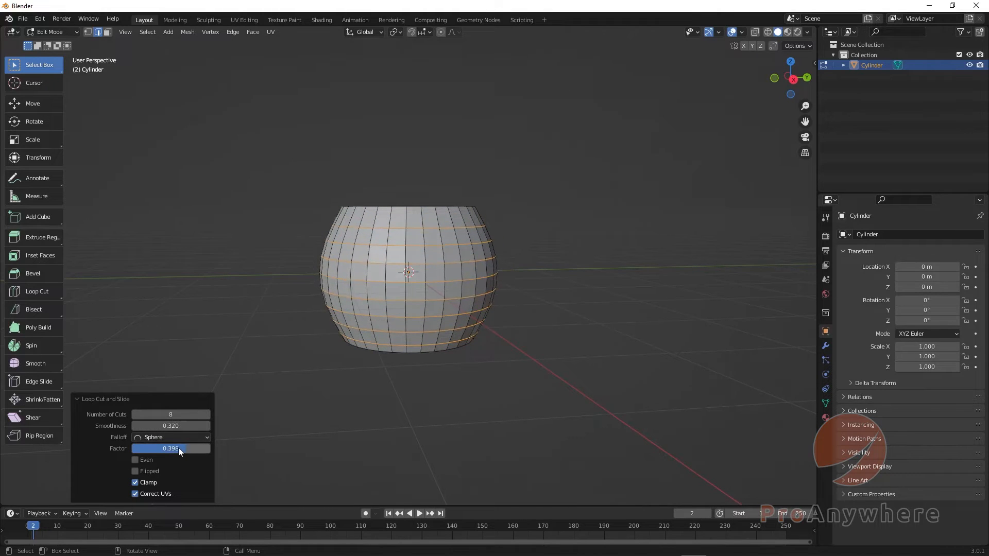
{"action": "mouse_move", "coordinate": [181, 448]}
{"action": "left_mouse_down"}
{"action": "mouse_move", "coordinate": [166, 448]}
{"action": "mouse_move", "coordinate": [193, 448]}
{"action": "mouse_move", "coordinate": [155, 448]}
{"action": "mouse_move", "coordinate": [201, 448]}
{"action": "mouse_move", "coordinate": [172, 448]}
{"action": "left_mouse_up"}
{"action": "left_click", "coordinate": [486, 413]}
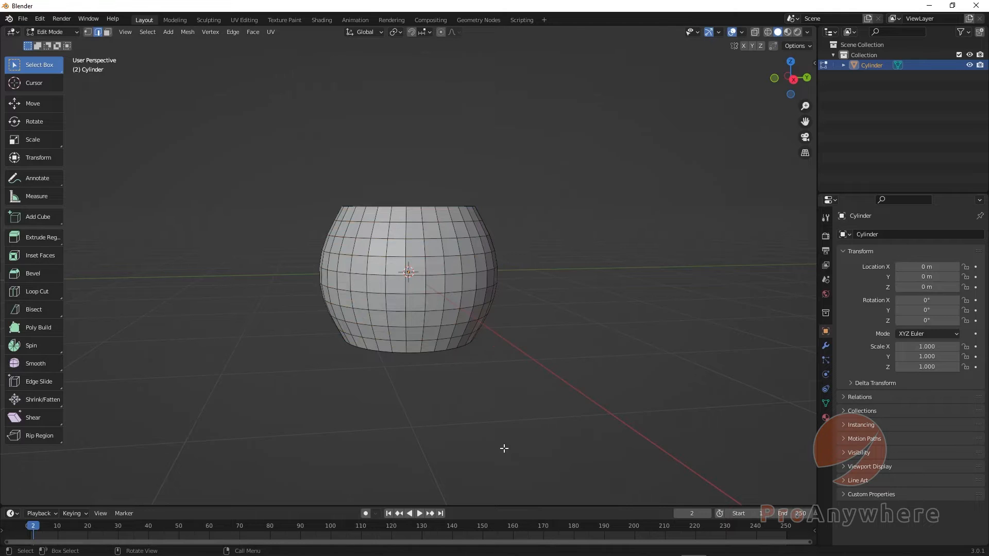
- Undo the loop cuts to restore the plain cylinder
{"action": "middle_click_drag", "start_coordinate": [432, 379], "coordinate": [386, 397]}
{"action": "key", "text": "ctrl+z"}
{"action": "key", "text": "ctrl+z"}
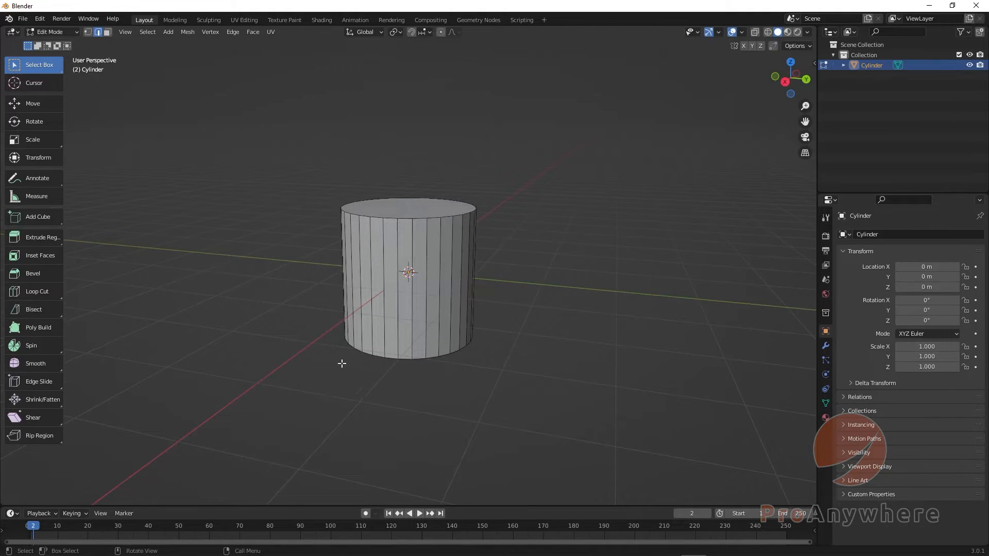
- Try previewing a horizontal loop cut with both the loop cut command and the Loop Cut tool, and return to Select Box
{"action": "key", "text": "ctrl+r"}
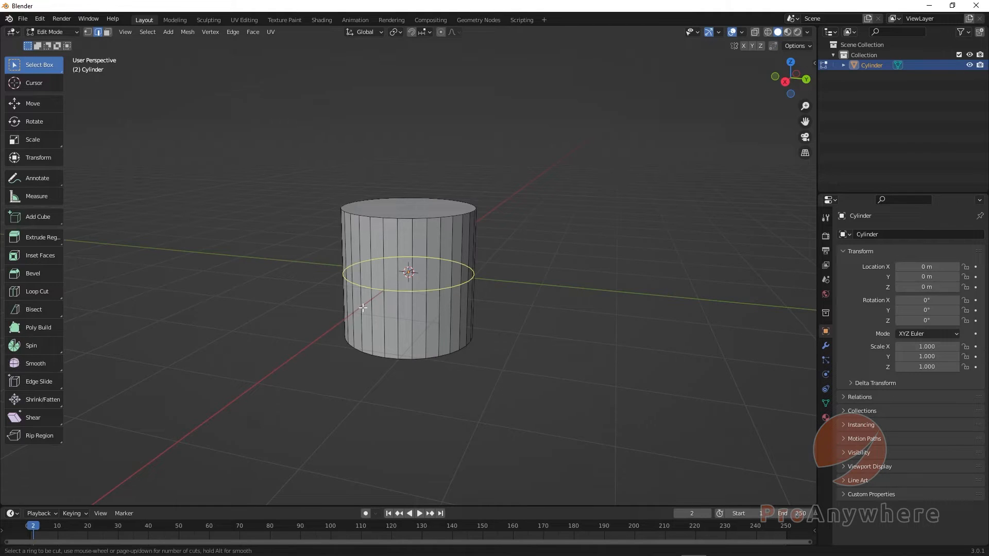
{"action": "key", "text": "Escape"}
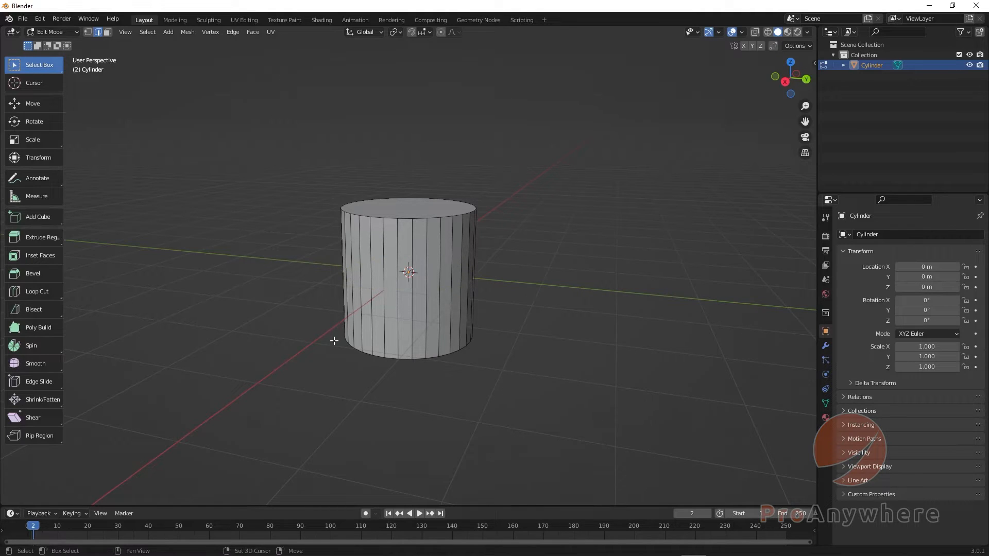
{"action": "key", "text": "shift+space"}
{"action": "key", "text": "shift+space"}
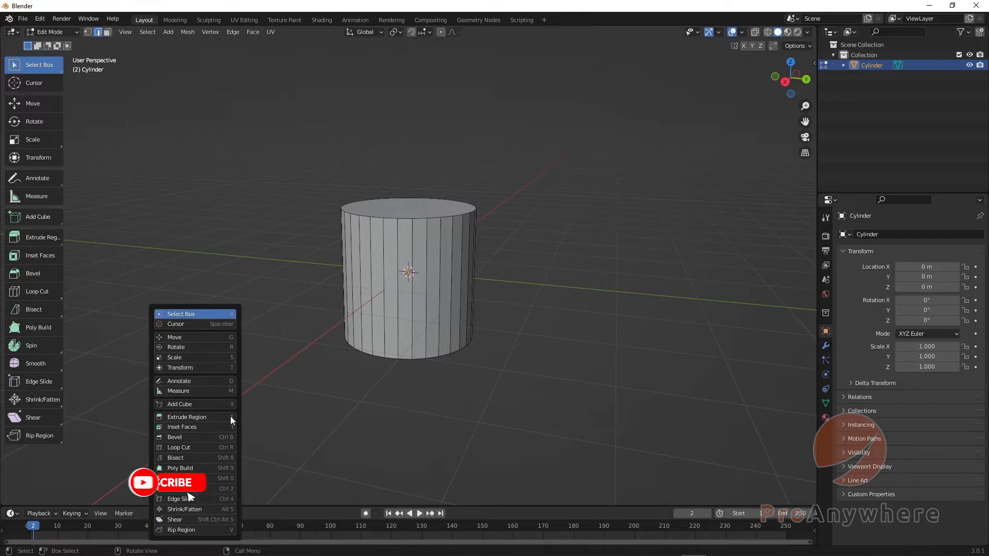
{"action": "left_click", "coordinate": [227, 446]}
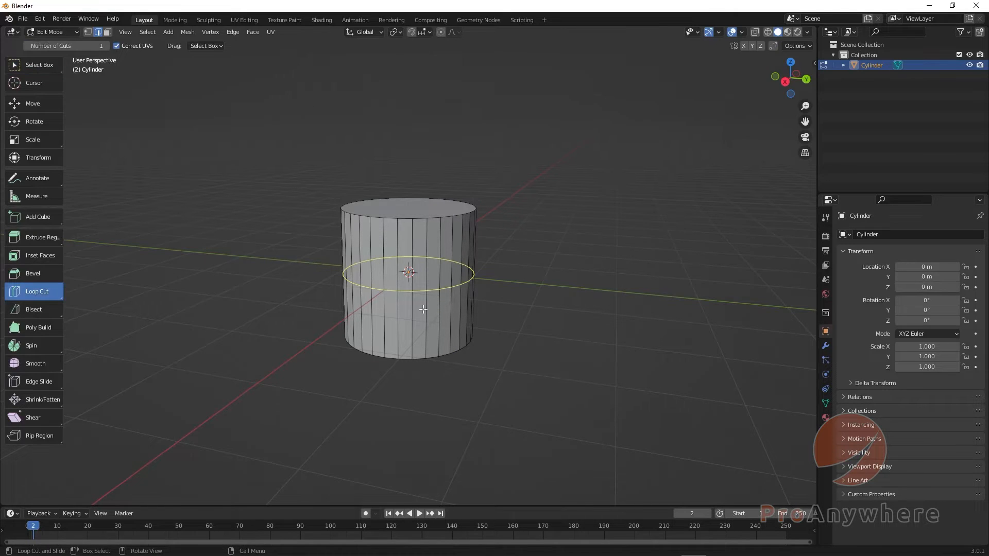
{"action": "left_click", "coordinate": [26, 63]}
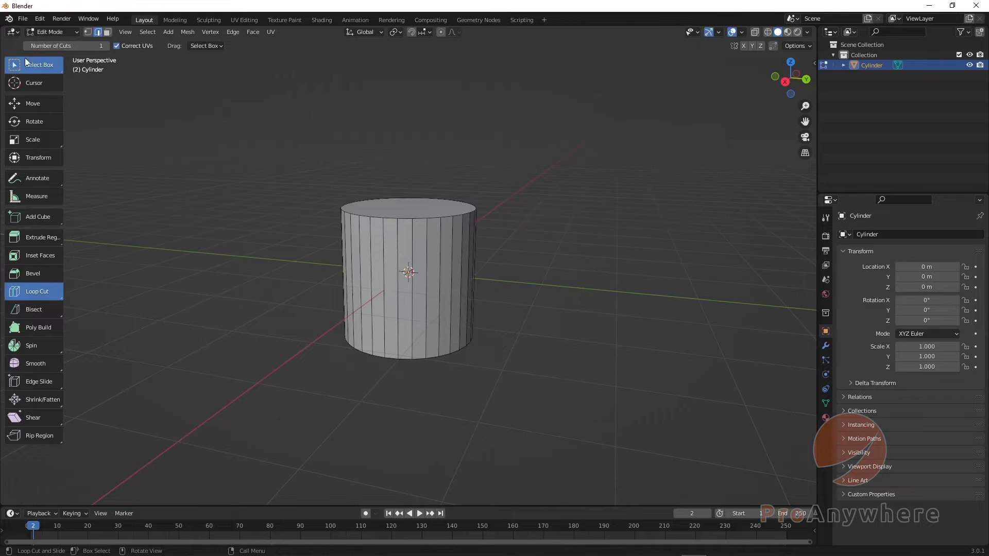
{"action": "left_click_drag", "start_coordinate": [199, 194], "coordinate": [218, 299]}
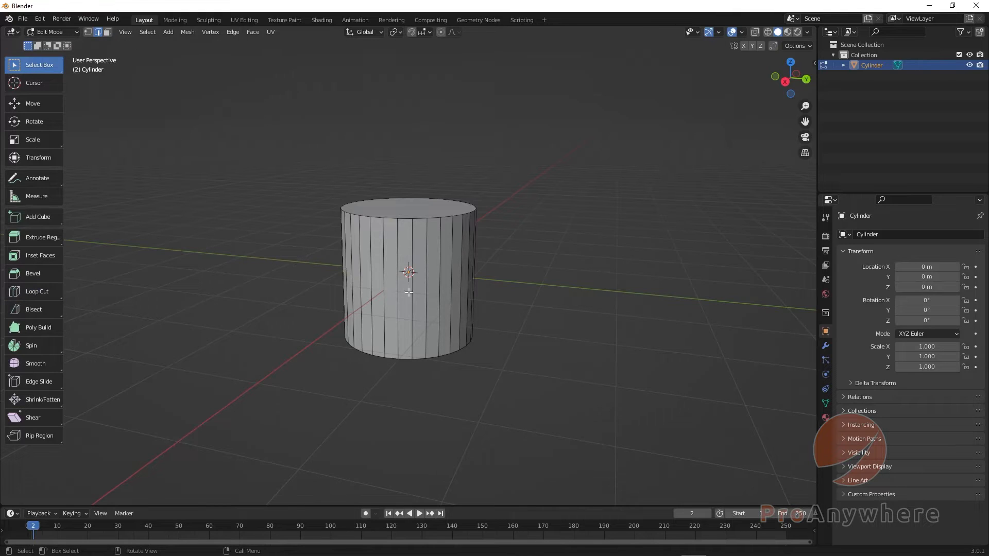
- Try a single horizontal loop cut with the Loop Cut tool, slid upward by a factor of about -0.232, undo it, and return to Select Box
{"action": "left_click", "coordinate": [45, 291]}
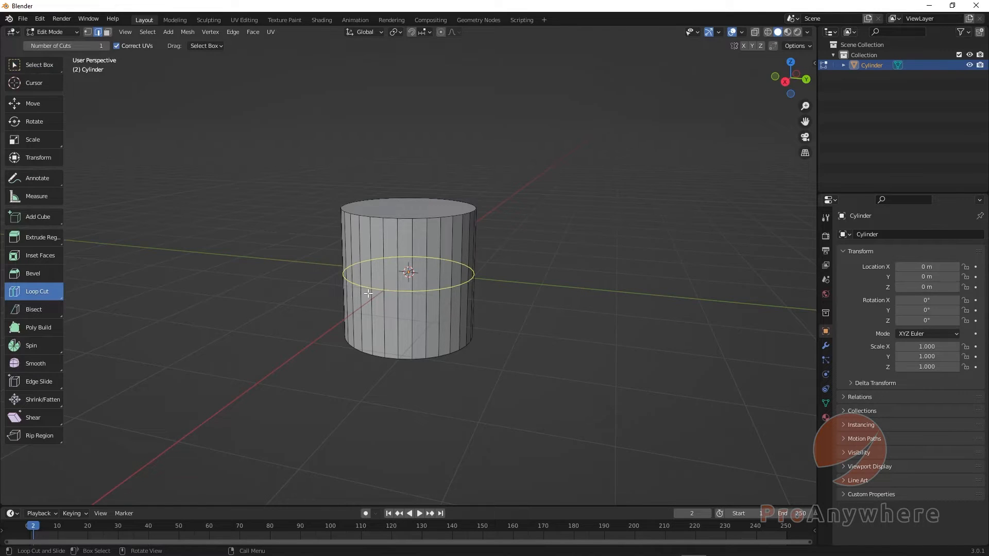
{"action": "scroll", "coordinate": [376, 293], "scroll_direction": "up", "scroll_amount": 3}
{"action": "scroll", "coordinate": [376, 293], "scroll_direction": "down", "scroll_amount": 2}
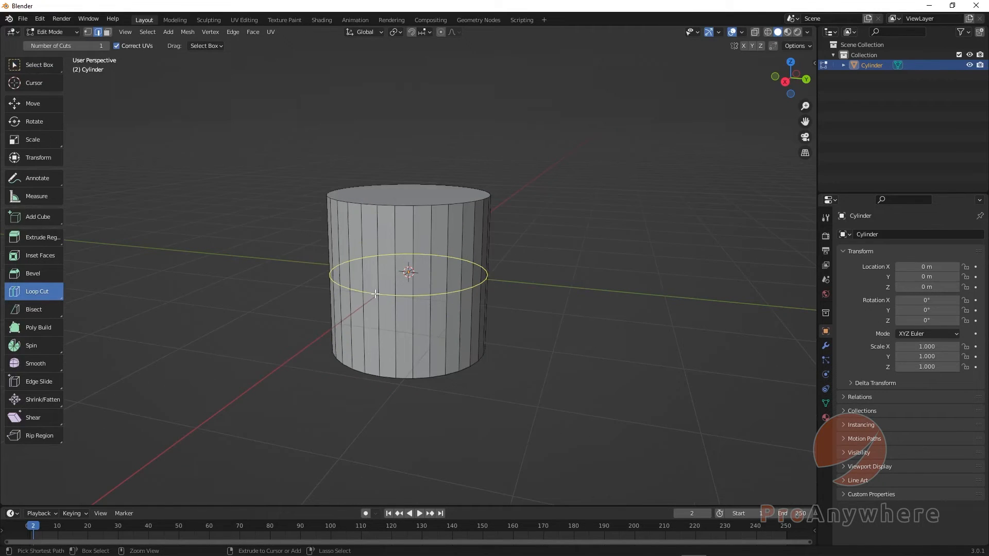
{"action": "left_click_drag", "start_coordinate": [374, 294], "coordinate": [369, 274]}
{"action": "scroll", "coordinate": [374, 276], "scroll_direction": "up", "scroll_amount": 1}
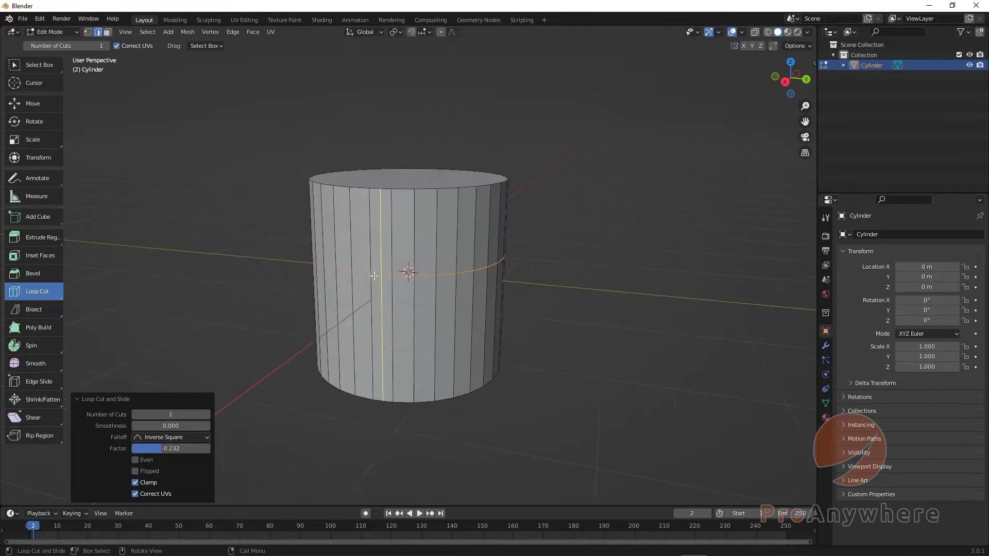
{"action": "scroll", "coordinate": [374, 275], "scroll_direction": "down", "scroll_amount": 2}
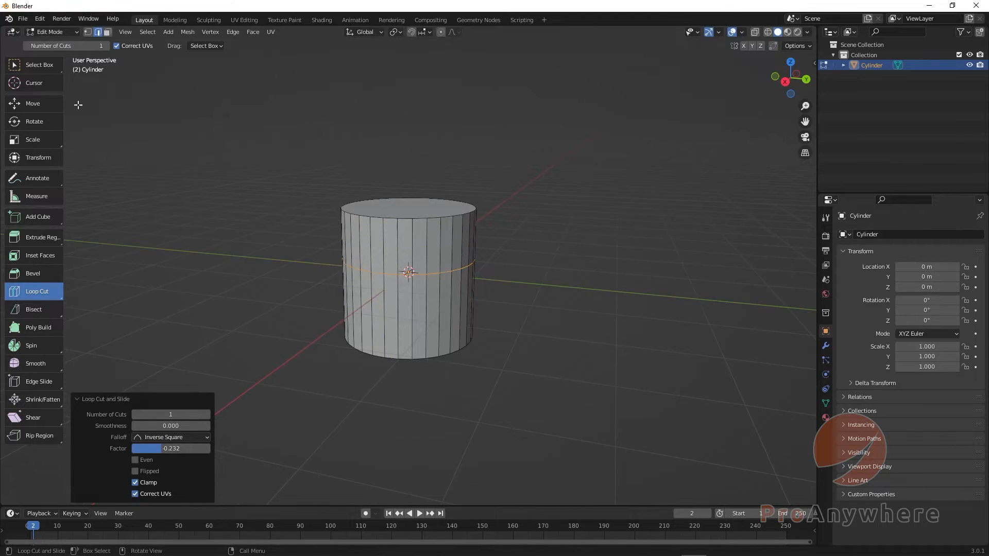
{"action": "key", "text": "ctrl+z"}
{"action": "left_click", "coordinate": [39, 67]}
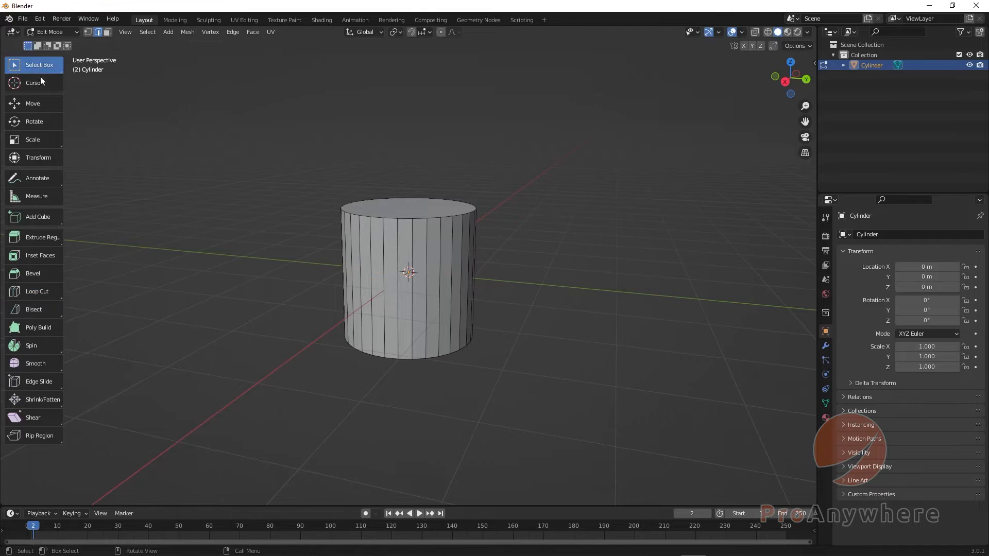
- Try a horizontal loop cut on the cylinder with the Loop Cut tool, slid upward by a factor of about -0.512
{"action": "left_click", "coordinate": [38, 292]}
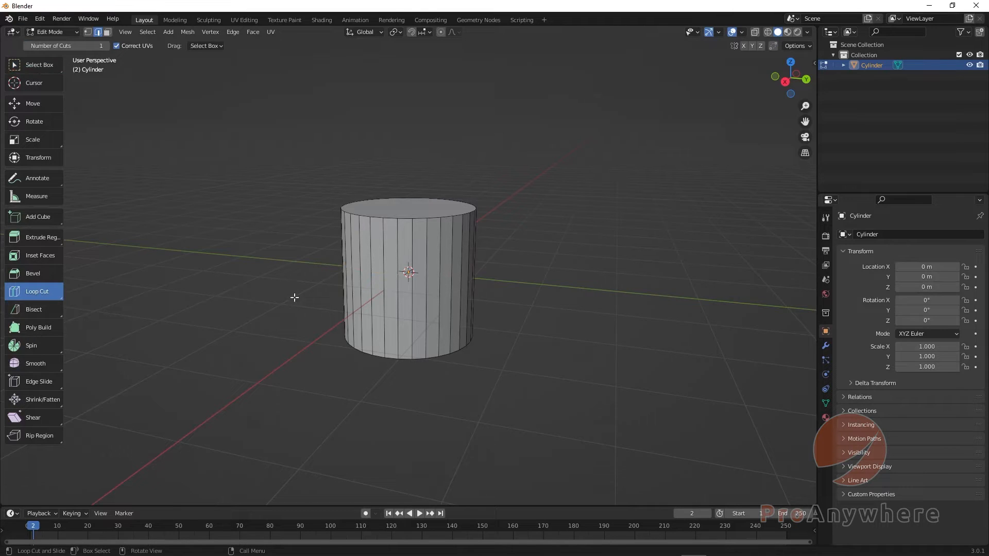
{"action": "scroll", "coordinate": [355, 291], "scroll_direction": "up", "scroll_amount": 2}
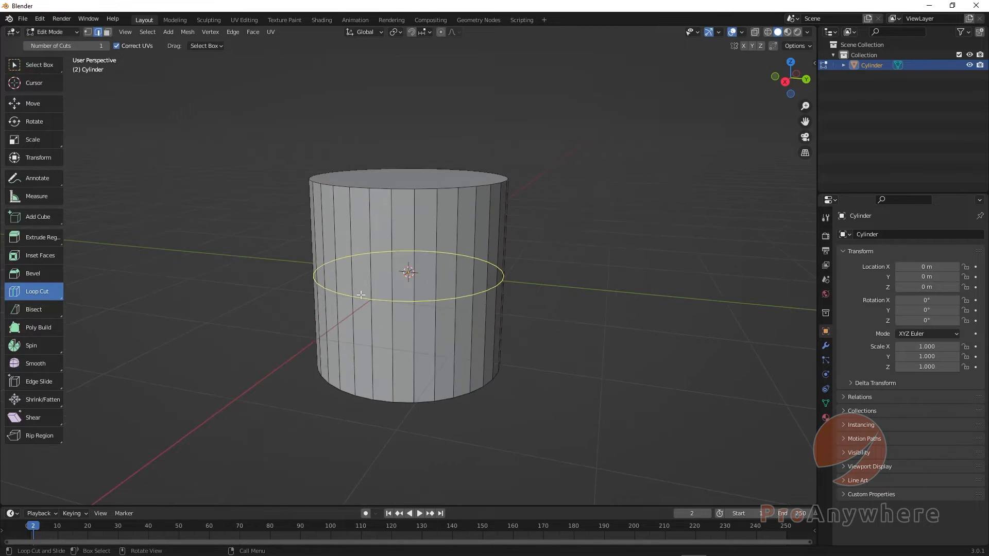
{"action": "scroll", "coordinate": [361, 296], "scroll_direction": "down", "scroll_amount": 1}
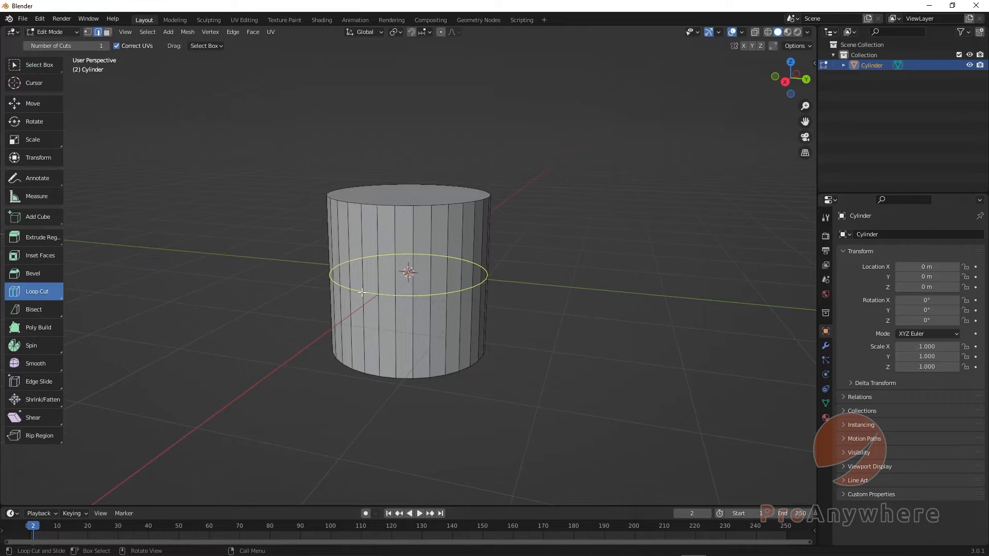
{"action": "left_click_drag", "start_coordinate": [362, 292], "coordinate": [362, 253]}
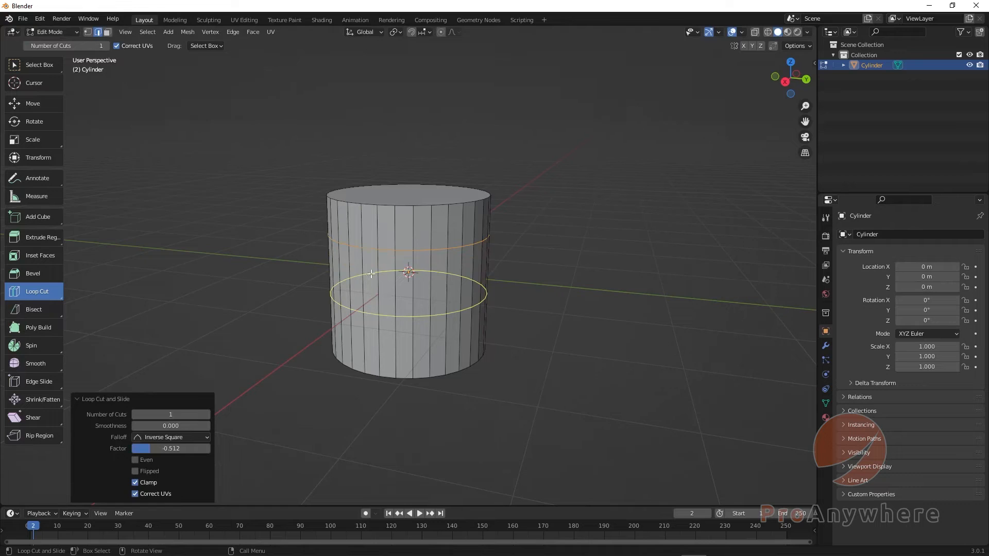
{"action": "scroll", "coordinate": [364, 257], "scroll_direction": "up", "scroll_amount": 2}
{"action": "scroll", "coordinate": [368, 260], "scroll_direction": "down", "scroll_amount": 2}
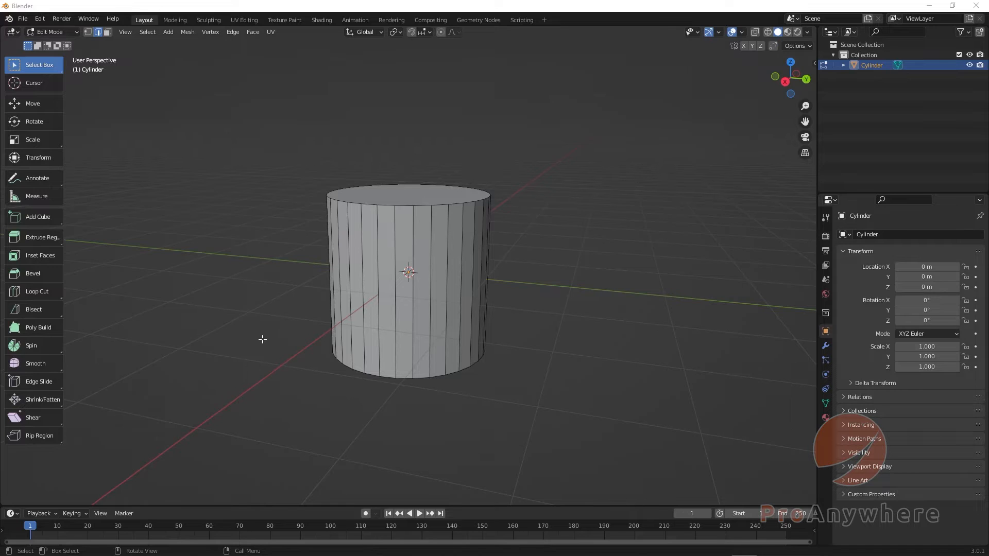
- Try varying the loop cut command's preview between one and four horizontal cuts on the cylinder, and cancel it
{"action": "scroll", "coordinate": [247, 338], "scroll_direction": "down", "scroll_amount": 2}
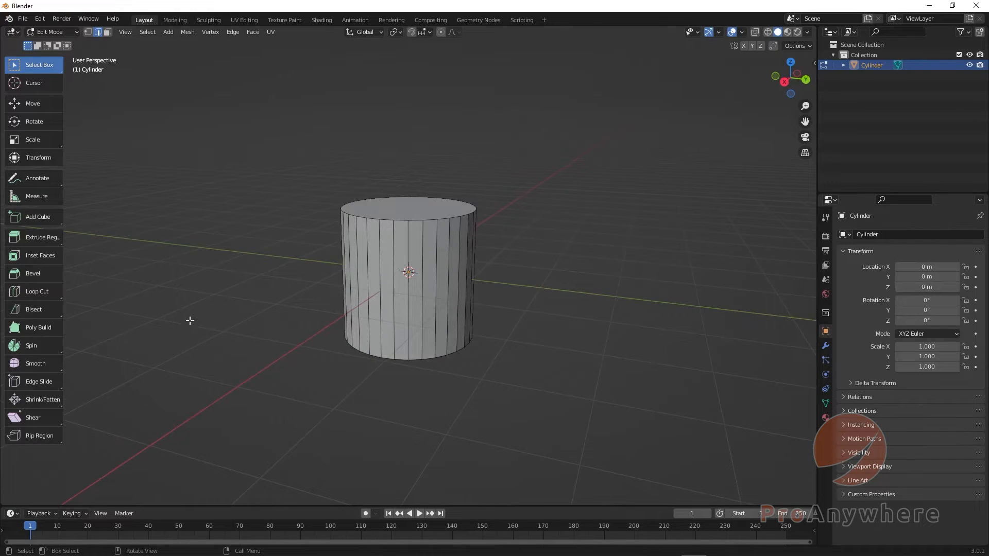
{"action": "scroll", "coordinate": [351, 310], "scroll_direction": "up", "scroll_amount": 1}
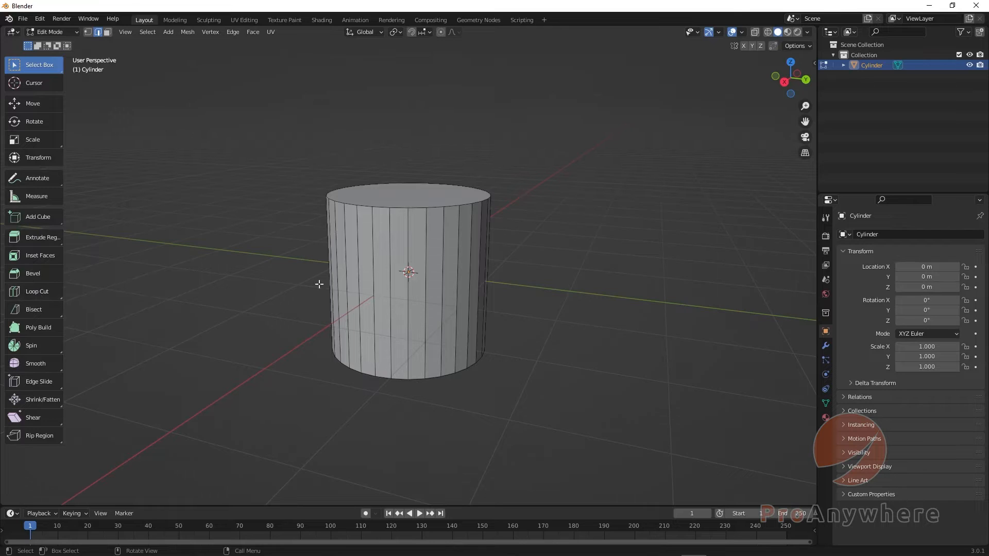
{"action": "key", "text": "ctrl+r"}
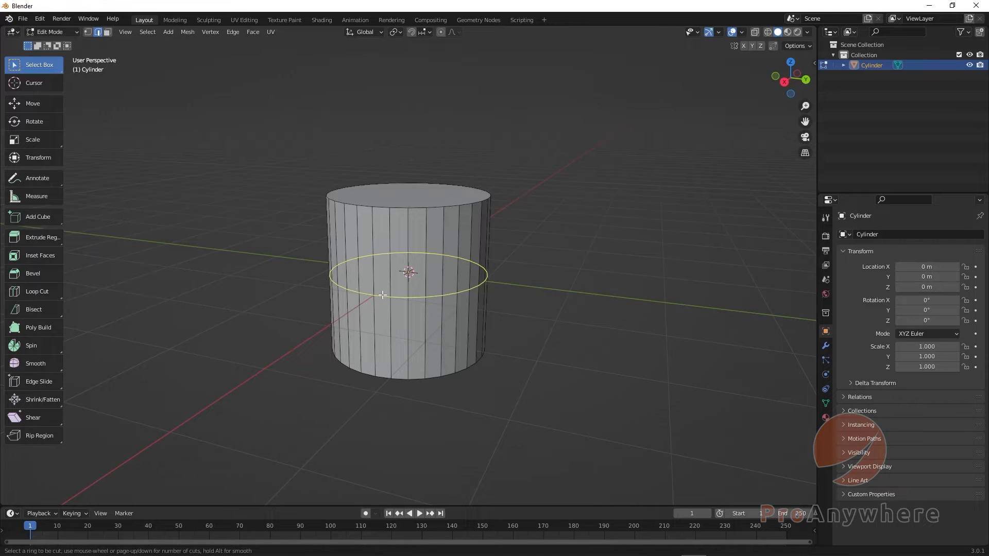
{"action": "scroll", "coordinate": [380, 297], "scroll_direction": "up", "scroll_amount": 2}
{"action": "scroll", "coordinate": [379, 297], "scroll_direction": "down", "scroll_amount": 2}
{"action": "scroll", "coordinate": [379, 298], "scroll_direction": "up", "scroll_amount": 3}
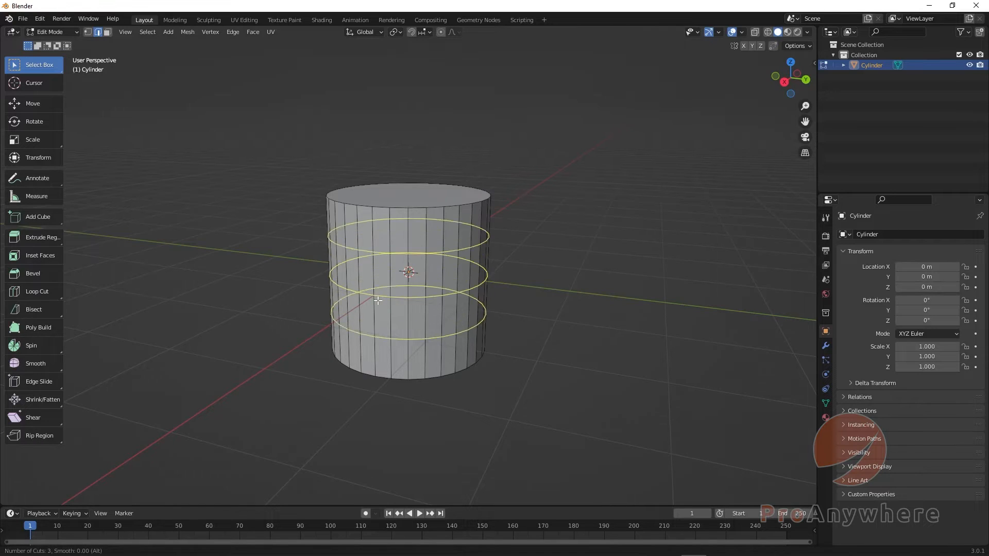
{"action": "scroll", "coordinate": [378, 300], "scroll_direction": "down", "scroll_amount": 3}
{"action": "scroll", "coordinate": [377, 299], "scroll_direction": "up", "scroll_amount": 3}
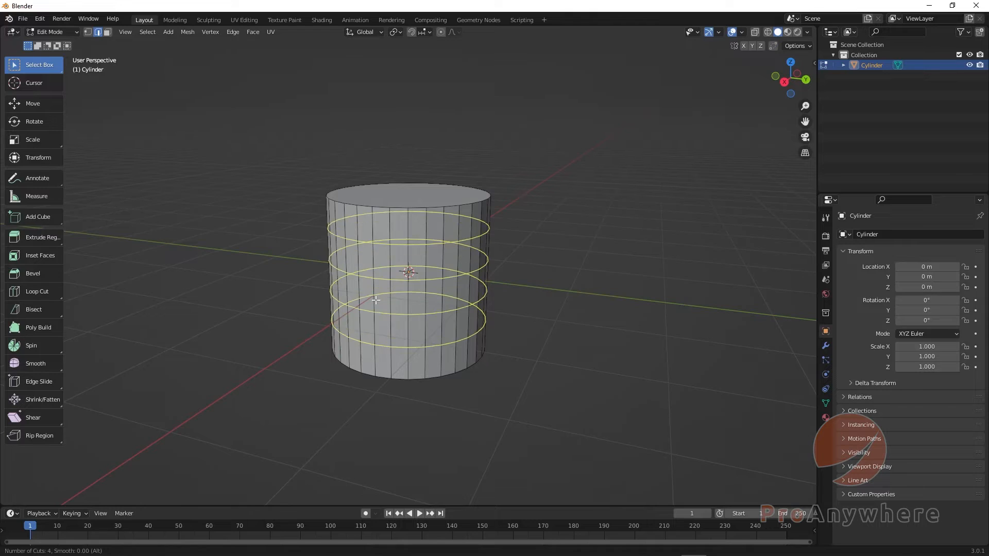
{"action": "scroll", "coordinate": [376, 300], "scroll_direction": "down", "scroll_amount": 2}
{"action": "scroll", "coordinate": [376, 299], "scroll_direction": "up", "scroll_amount": 1}
{"action": "scroll", "coordinate": [376, 299], "scroll_direction": "down", "scroll_amount": 2}
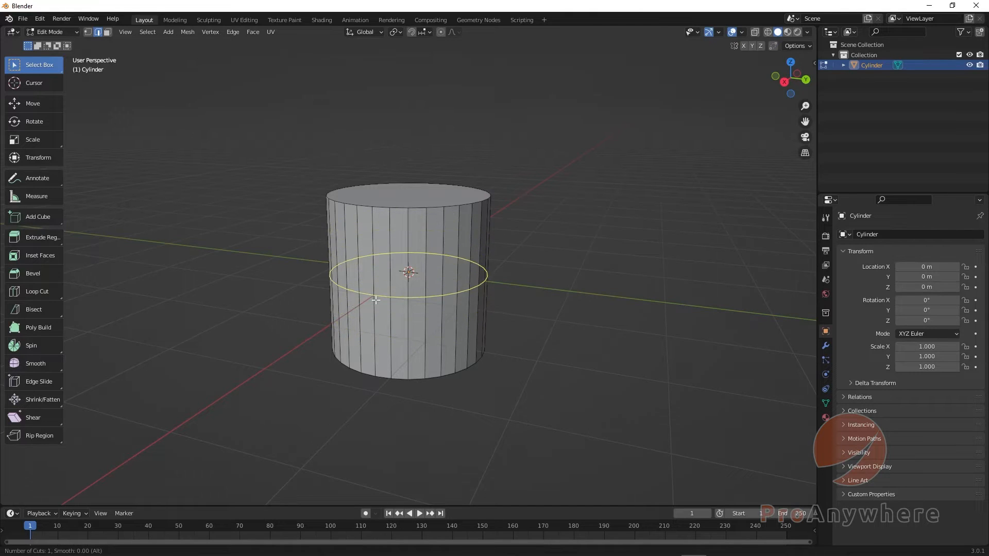
{"action": "scroll", "coordinate": [377, 297], "scroll_direction": "up", "scroll_amount": 2}
{"action": "key", "text": "Escape"}
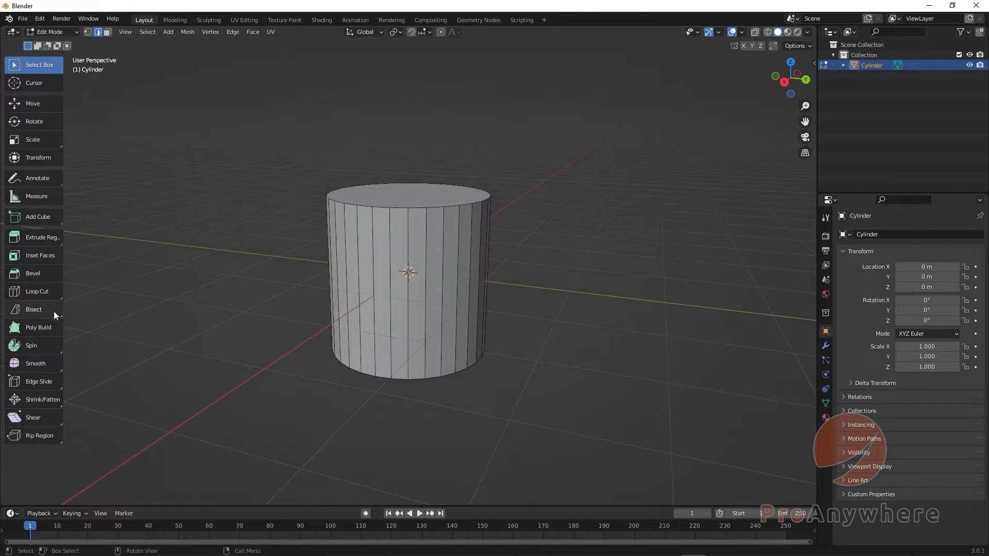
- Try the Loop Cut tool's single-cut preview on the cylinder at different zoom levels, and return to Select Box
{"action": "left_click", "coordinate": [41, 292]}
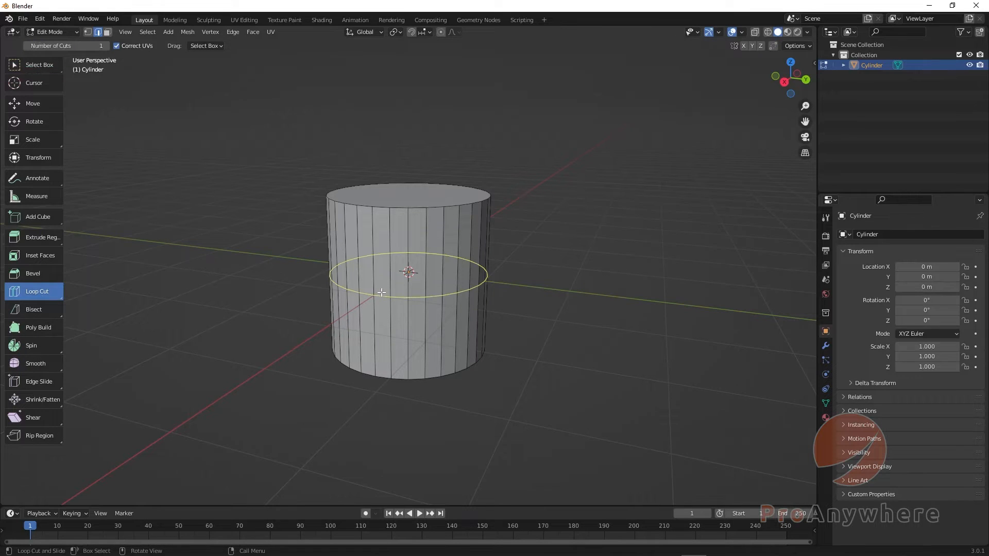
{"action": "scroll", "coordinate": [385, 299], "scroll_direction": "up", "scroll_amount": 4}
{"action": "scroll", "coordinate": [390, 302], "scroll_direction": "down", "scroll_amount": 4}
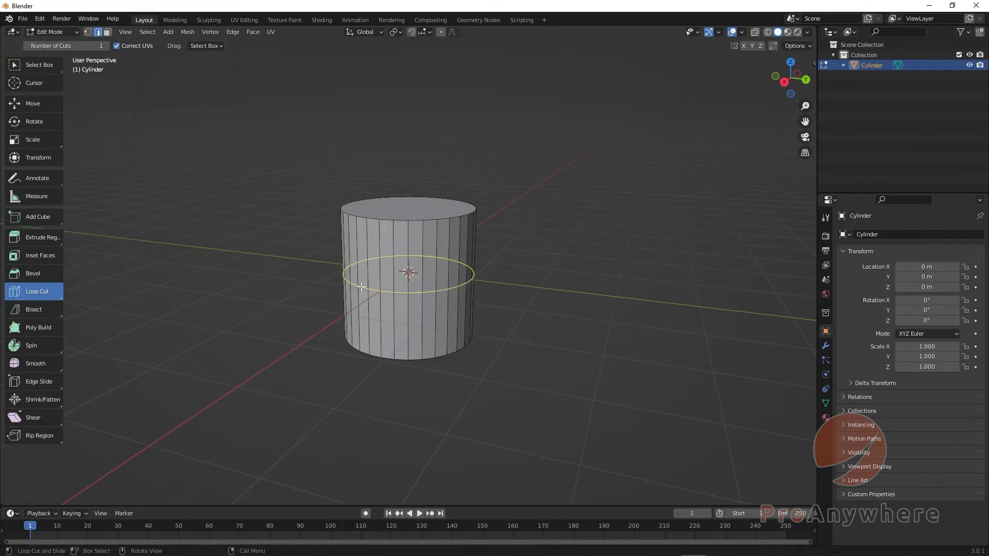
{"action": "scroll", "coordinate": [382, 287], "scroll_direction": "up", "scroll_amount": 5}
{"action": "scroll", "coordinate": [385, 287], "scroll_direction": "down", "scroll_amount": 5}
{"action": "scroll", "coordinate": [386, 282], "scroll_direction": "up", "scroll_amount": 5}
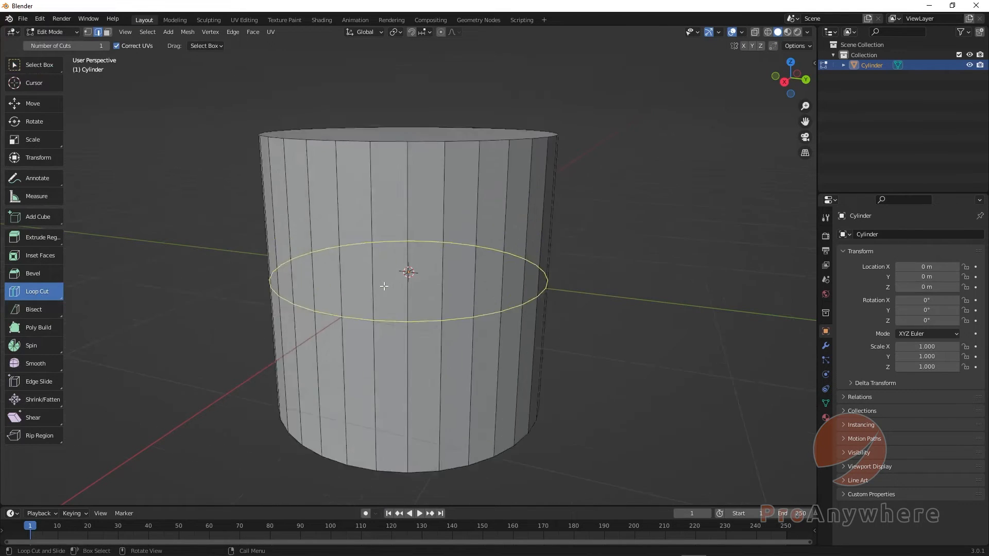
{"action": "scroll", "coordinate": [392, 293], "scroll_direction": "down", "scroll_amount": 4}
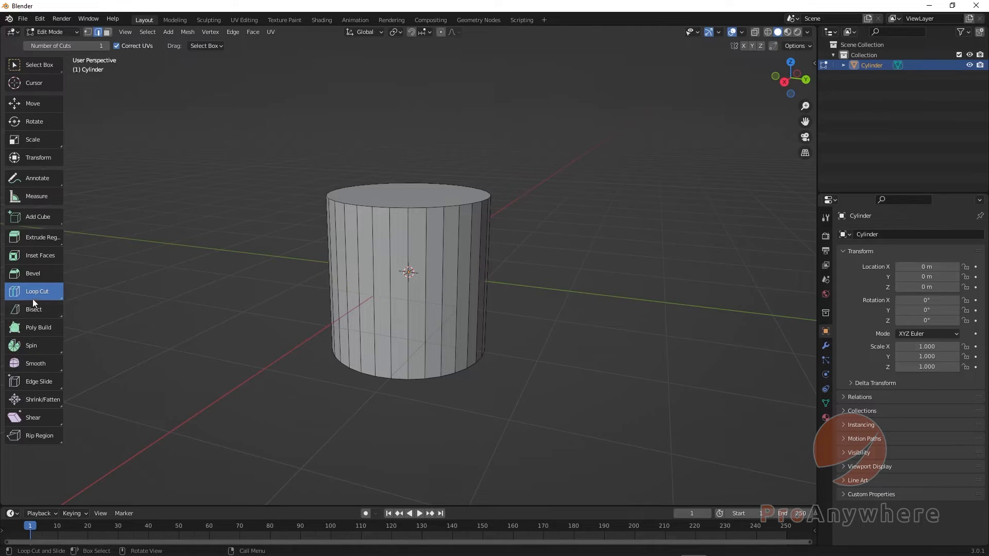
{"action": "key", "text": "w"}
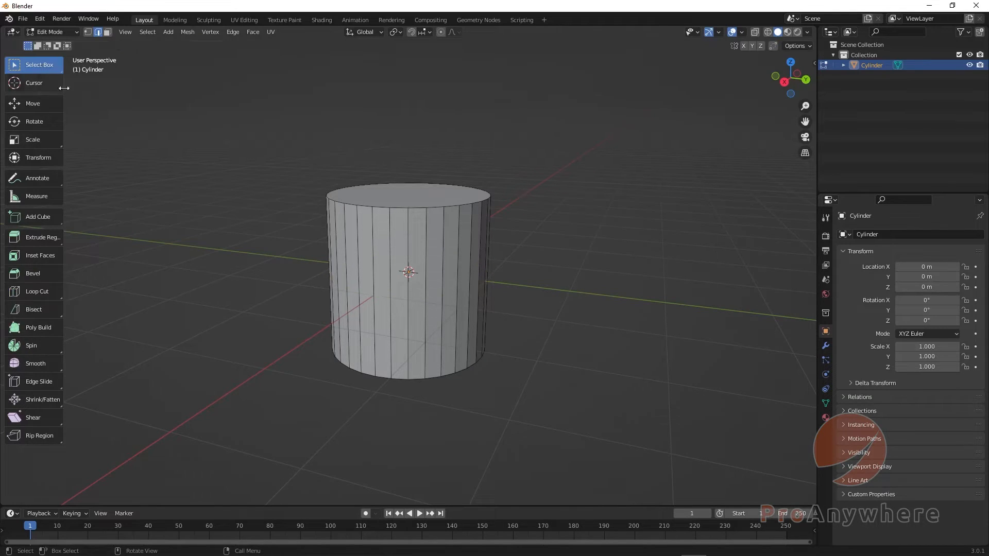
- Try a loop cut command preview with two horizontal cuts around the cylinder, and cancel it
{"action": "key", "text": "ctrl+r"}
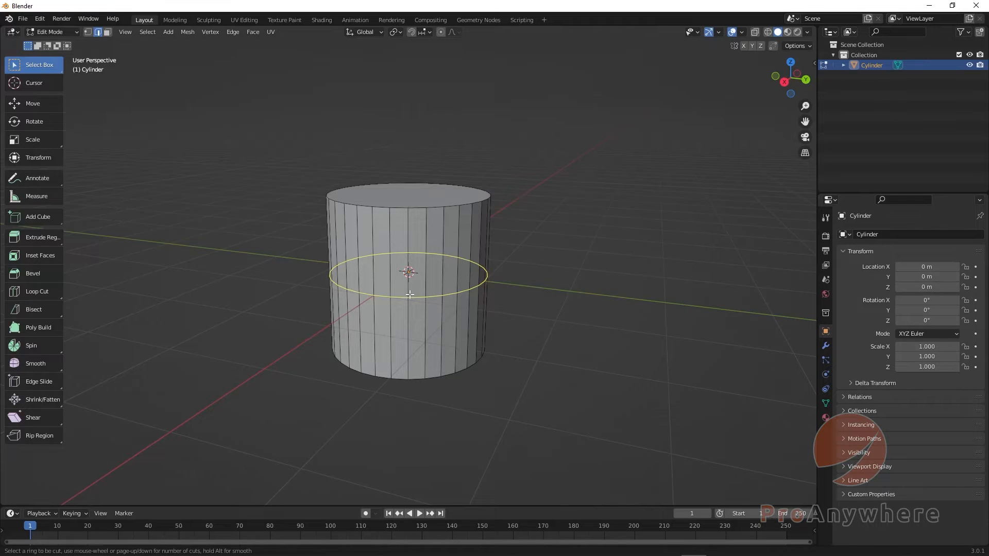
{"action": "scroll", "coordinate": [410, 294], "scroll_direction": "up", "scroll_amount": 2}
{"action": "scroll", "coordinate": [407, 294], "scroll_direction": "down", "scroll_amount": 2}
{"action": "scroll", "coordinate": [404, 296], "scroll_direction": "up", "scroll_amount": 2}
{"action": "scroll", "coordinate": [399, 296], "scroll_direction": "down", "scroll_amount": 1}
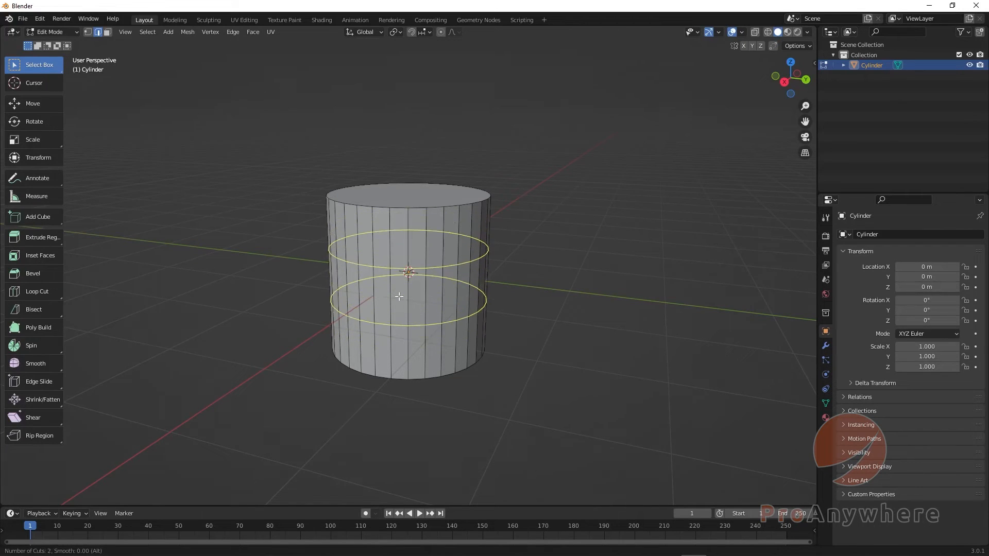
{"action": "key", "text": "Escape"}
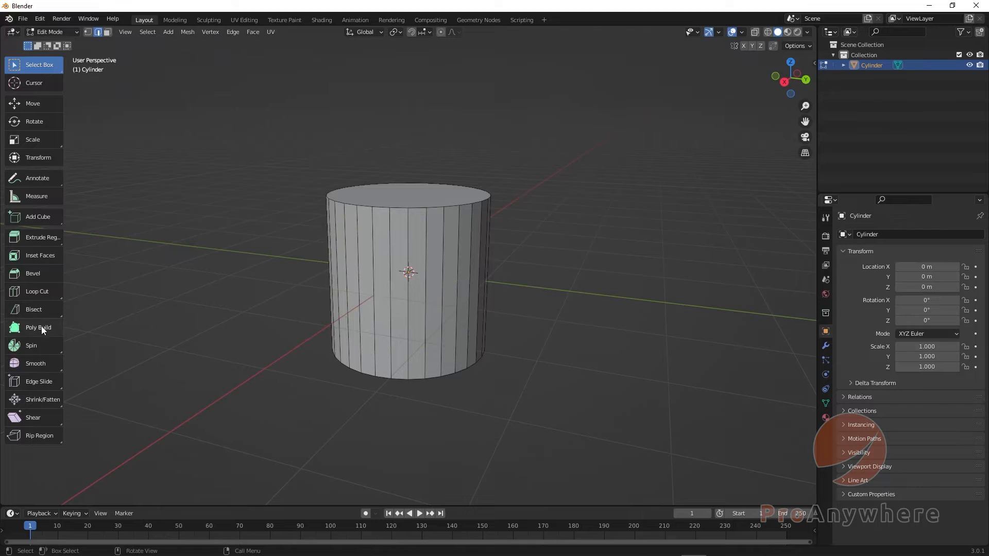
- Try a horizontal loop cut on the cylinder with the Loop Cut tool, set its number of cuts to 16, and undo it
{"action": "left_click", "coordinate": [41, 292]}
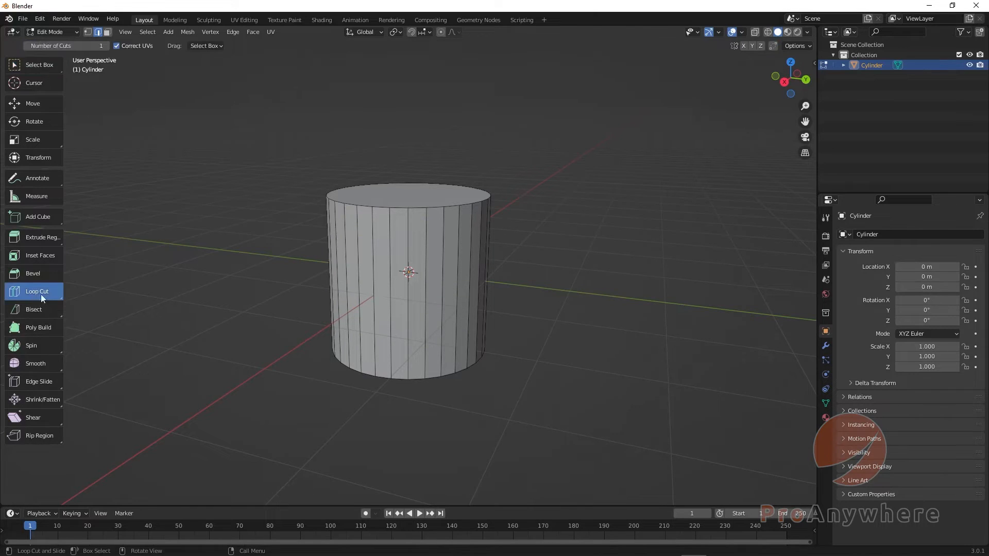
{"action": "left_click", "coordinate": [376, 293]}
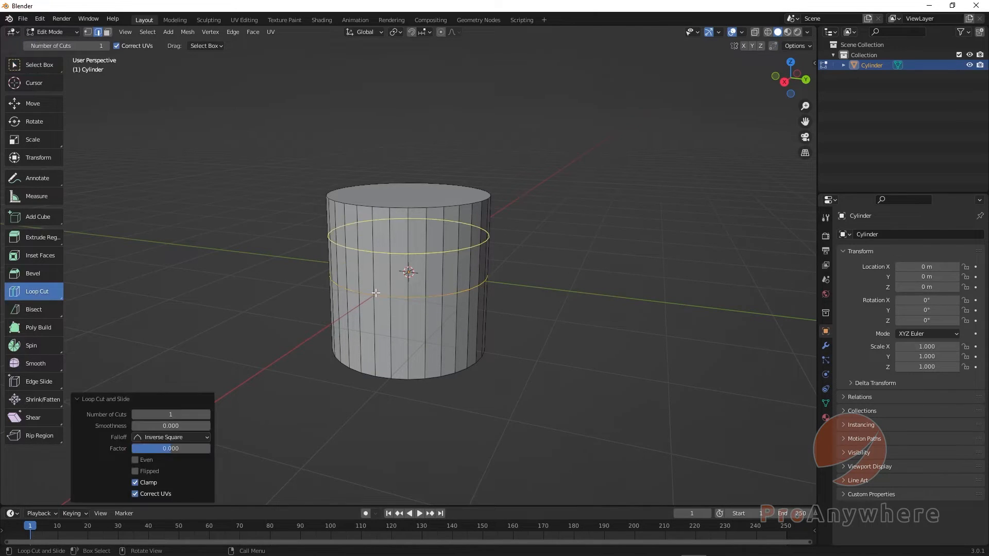
{"action": "left_click", "coordinate": [87, 399]}
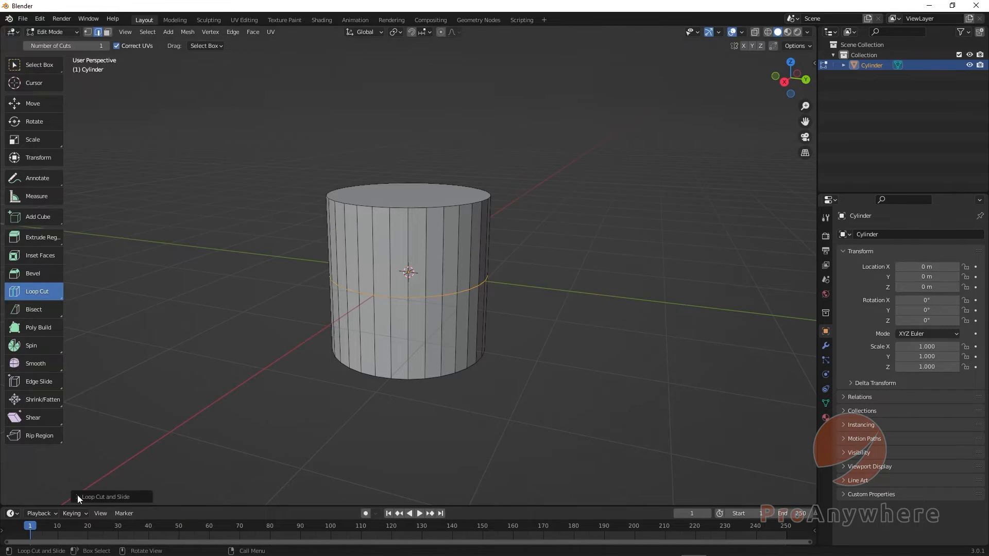
{"action": "left_click", "coordinate": [78, 495]}
{"action": "left_click", "coordinate": [171, 414]}
{"action": "type", "text": "16"}
{"action": "key", "text": "Return"}
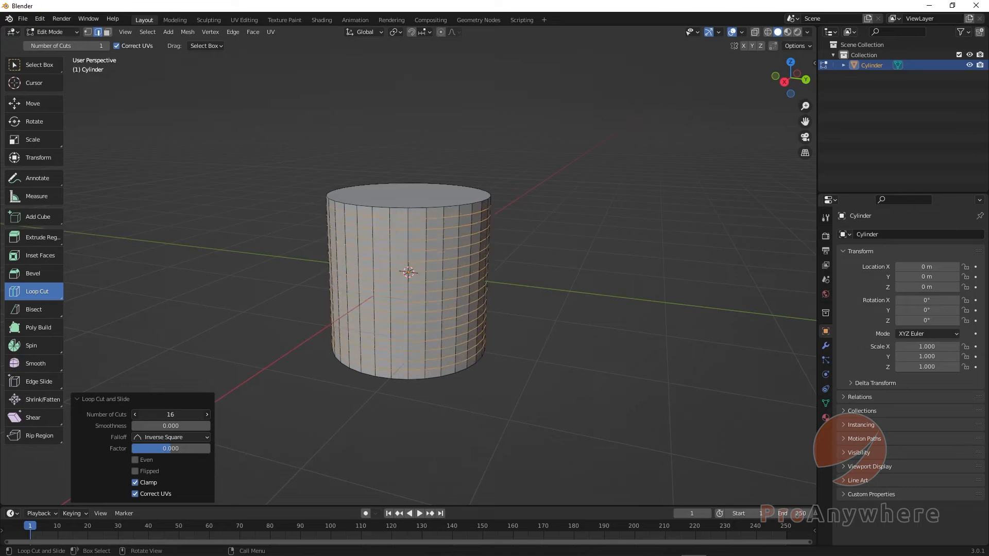
{"action": "key", "text": "ctrl+z"}
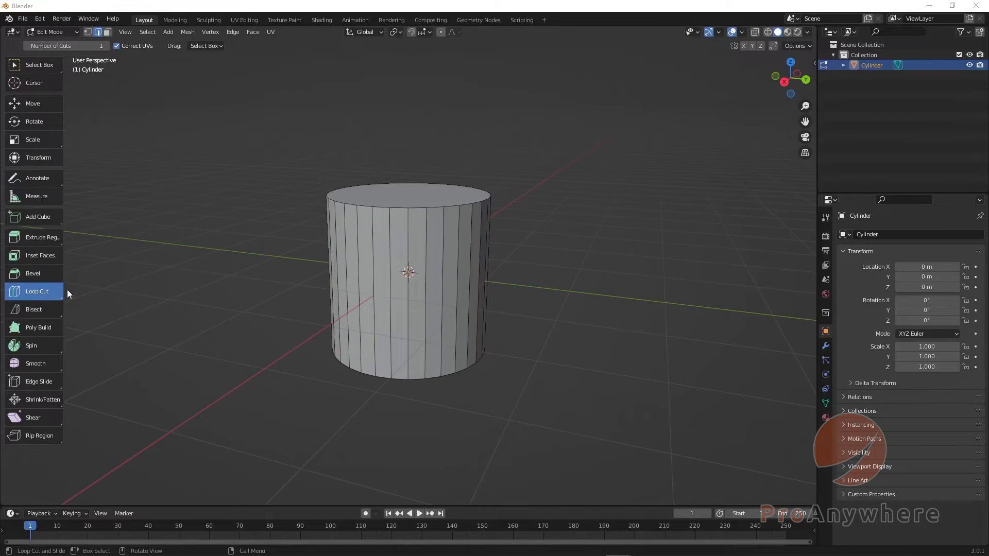
- Try switching from the Loop Cut tool to its Offset Edge Loop Cut variant
{"action": "left_click", "coordinate": [46, 290]}
{"action": "left_click", "coordinate": [42, 292]}
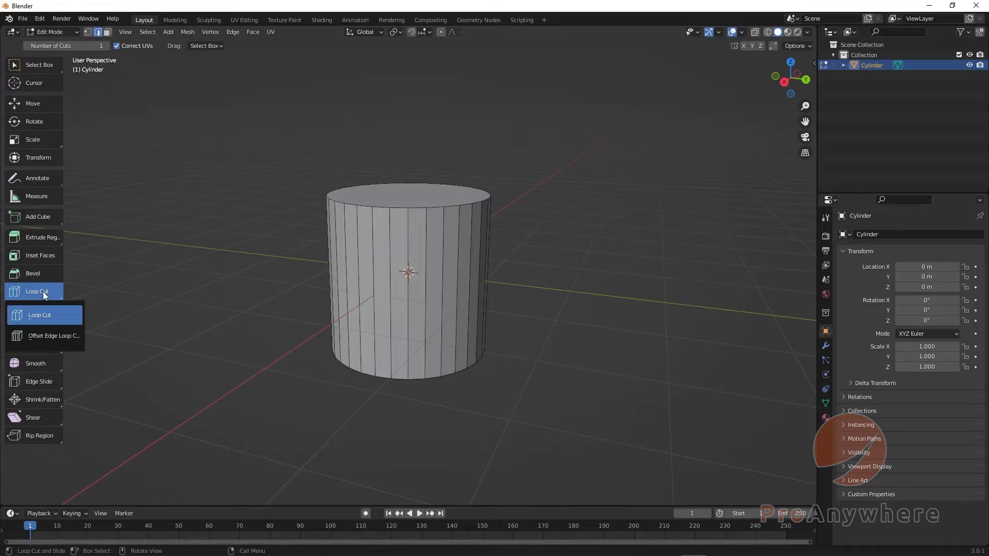
{"action": "left_click", "coordinate": [45, 336]}
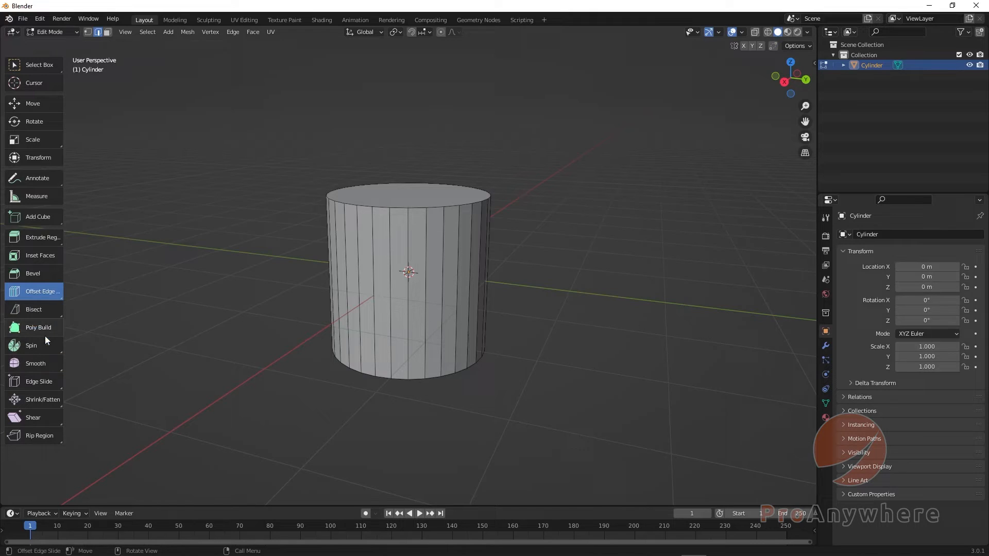
{"action": "left_click", "coordinate": [41, 292]}
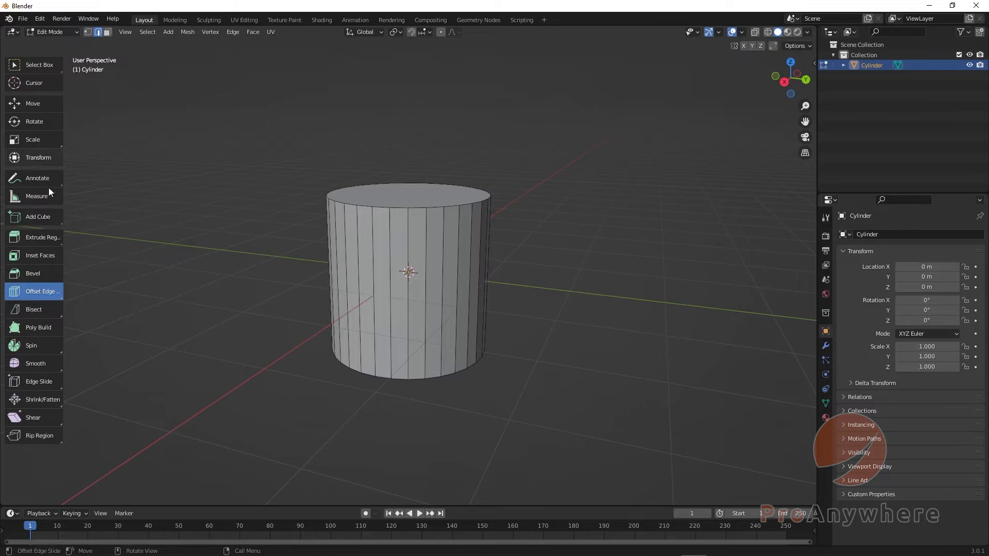
- Add a single horizontal loop cut around the middle of the cylinder with the Loop Cut tool
{"action": "left_click", "coordinate": [53, 291]}
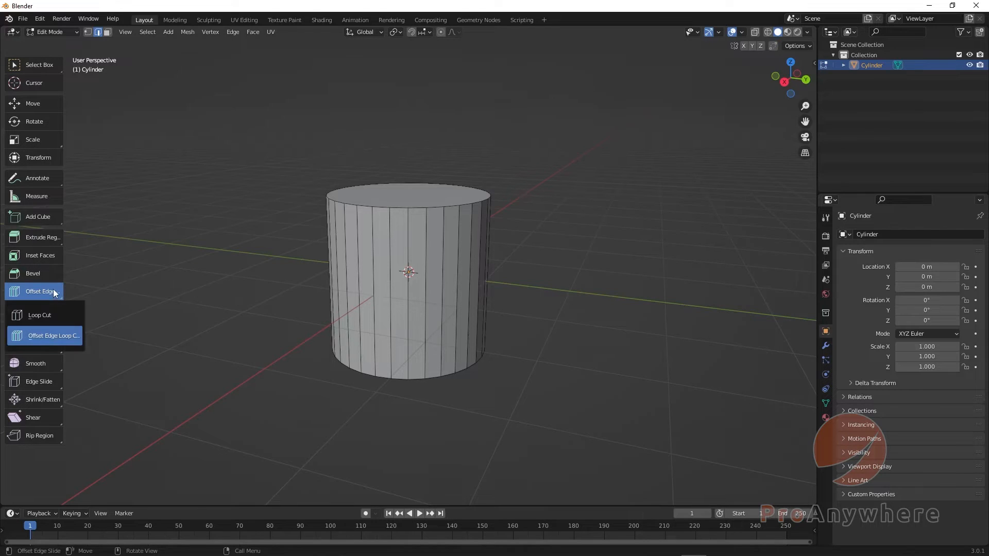
{"action": "left_click", "coordinate": [54, 320]}
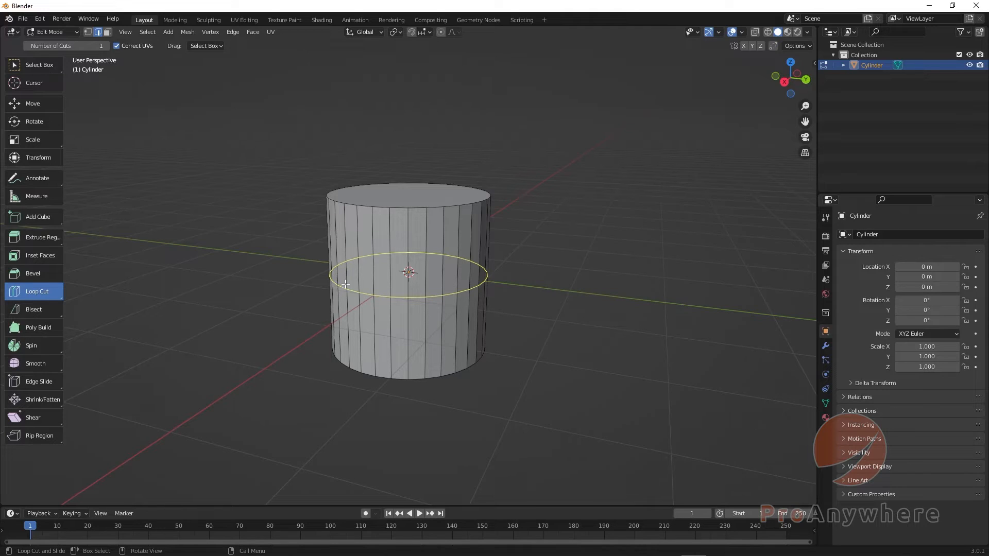
{"action": "left_click", "coordinate": [345, 284]}
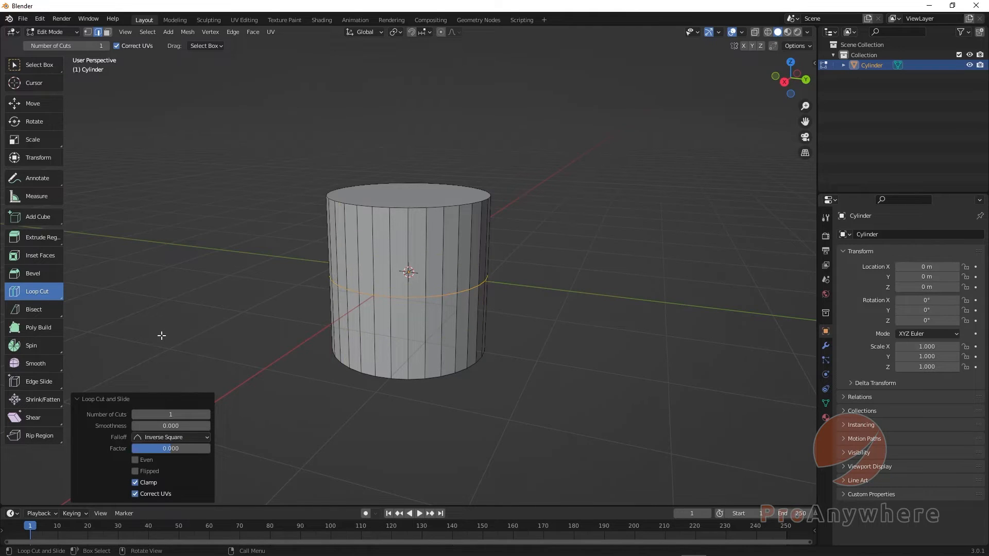
{"action": "key", "text": "Escape"}
{"action": "left_click", "coordinate": [50, 287]}
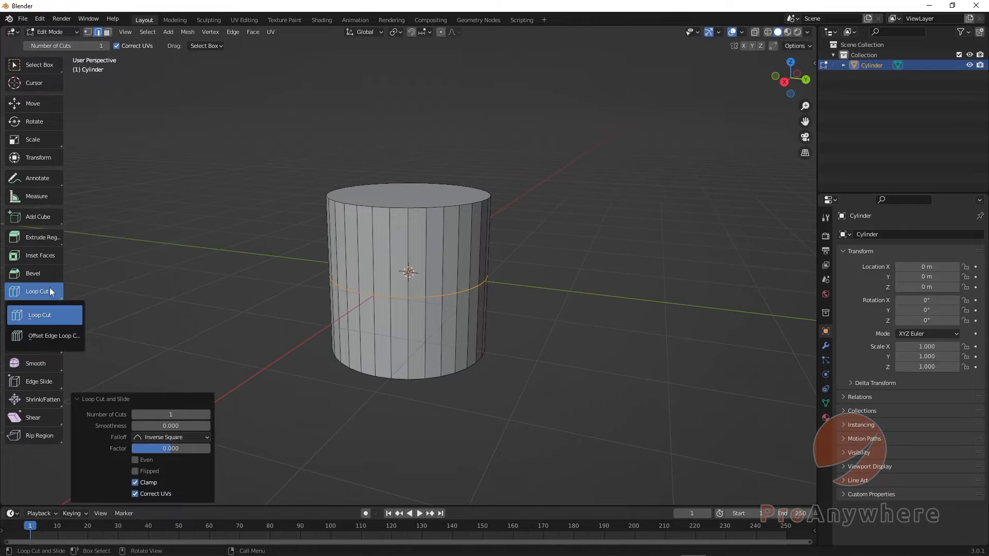
- Return to Select Box and select the whole horizontal edge loop around the cylinder's middle in edge select mode
{"action": "left_click", "coordinate": [40, 64]}
{"action": "left_click", "coordinate": [206, 217]}
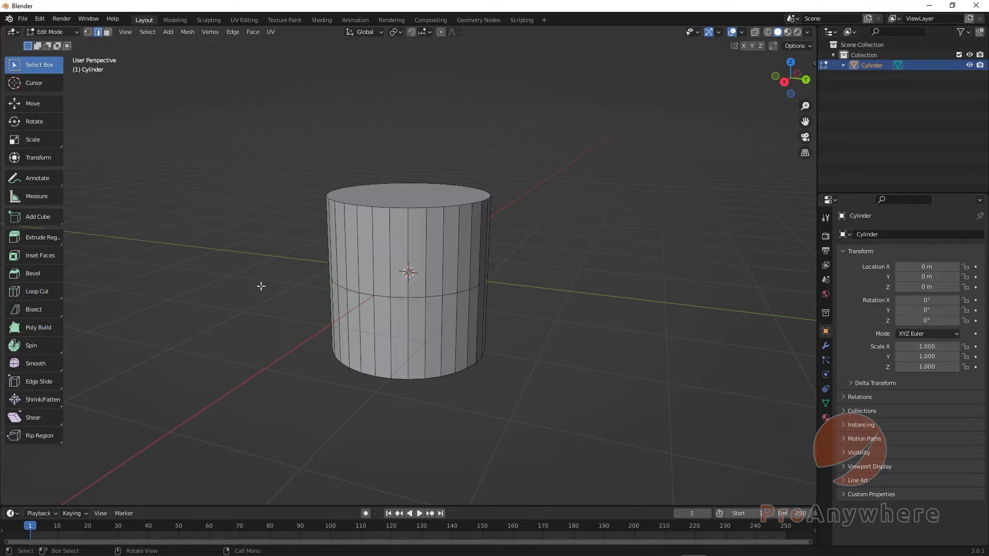
{"action": "left_click", "coordinate": [88, 32]}
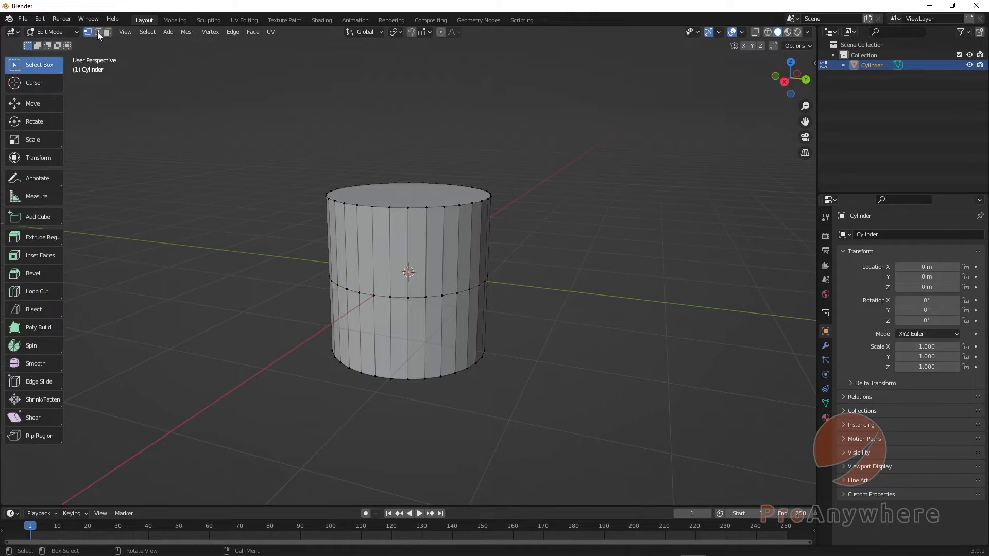
{"action": "left_click", "coordinate": [97, 32]}
{"action": "left_click", "coordinate": [383, 299]}
{"action": "left_click", "coordinate": [416, 297]}
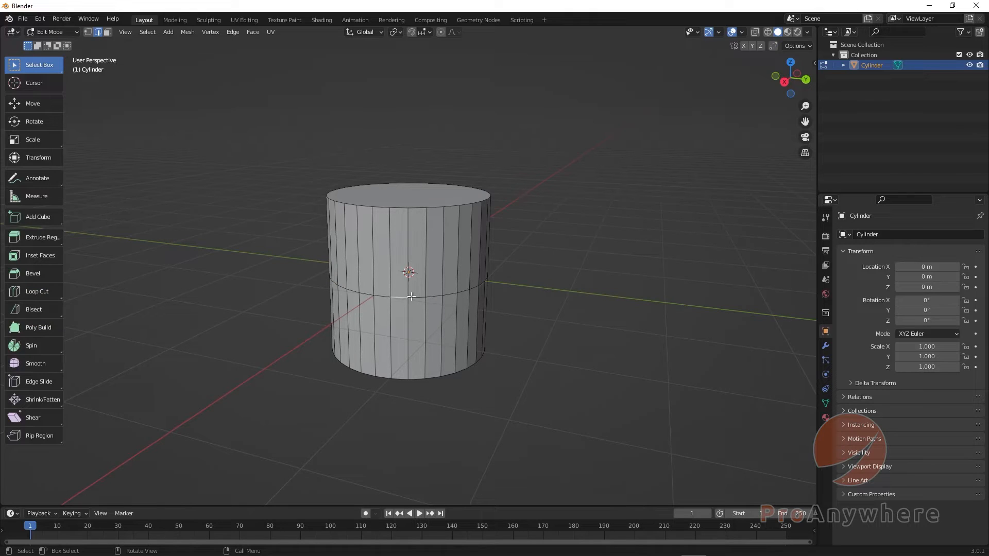
{"action": "left_click", "coordinate": [381, 297], "text": "alt"}
- Offset new edge loops above and below the middle loop with Offset Edge Loop Cut, using a factor of about 0.630
{"action": "left_click", "coordinate": [36, 292]}
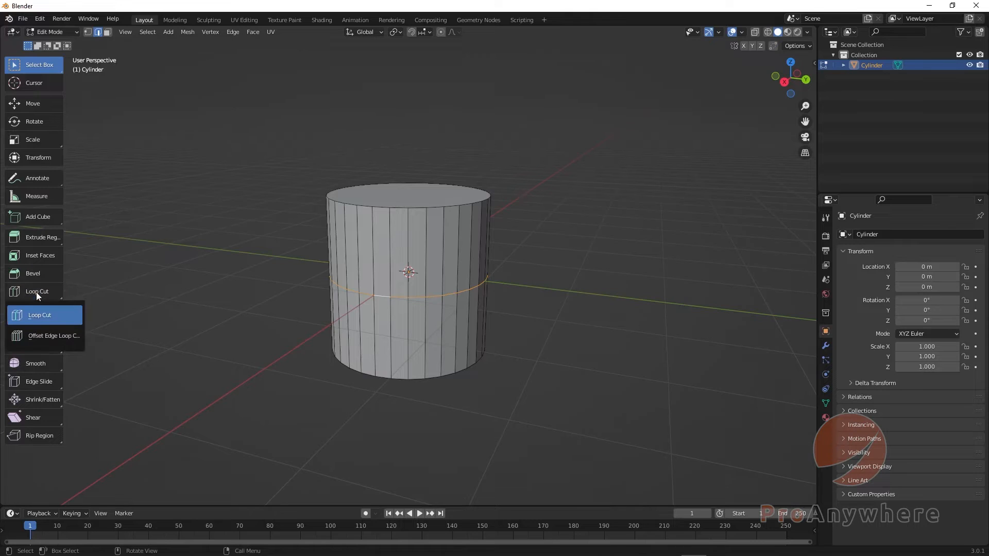
{"action": "left_click", "coordinate": [39, 337]}
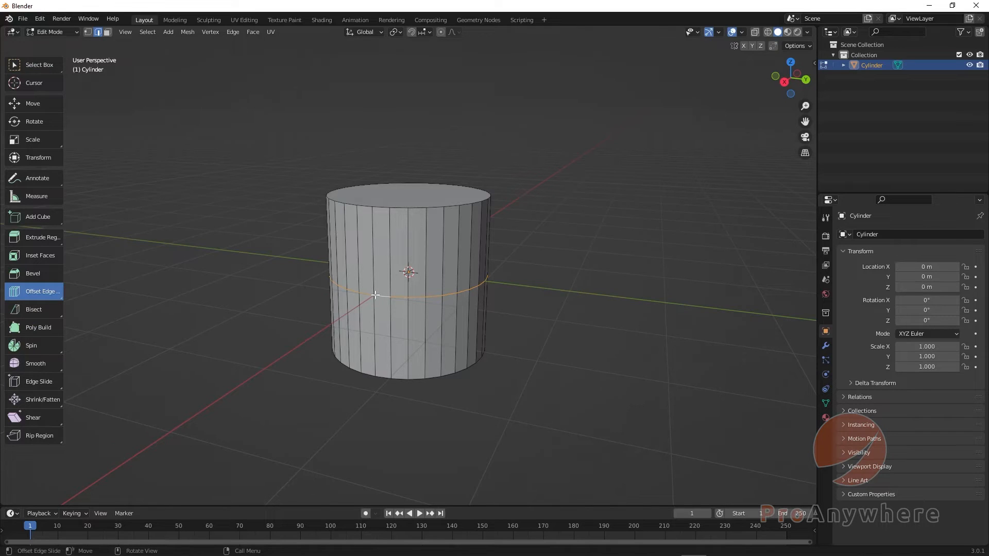
{"action": "left_click_drag", "start_coordinate": [380, 297], "coordinate": [384, 322]}
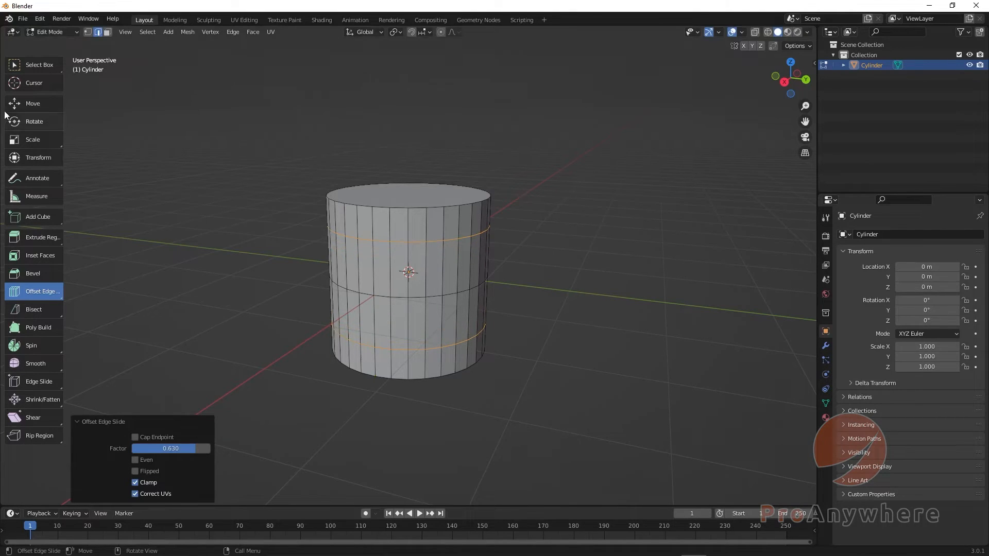
{"action": "left_click", "coordinate": [409, 230]}
- Select a vertical edge loop on the cylinder's front and offset edge loops to both sides by a factor of about 0.572
{"action": "left_click", "coordinate": [33, 69]}
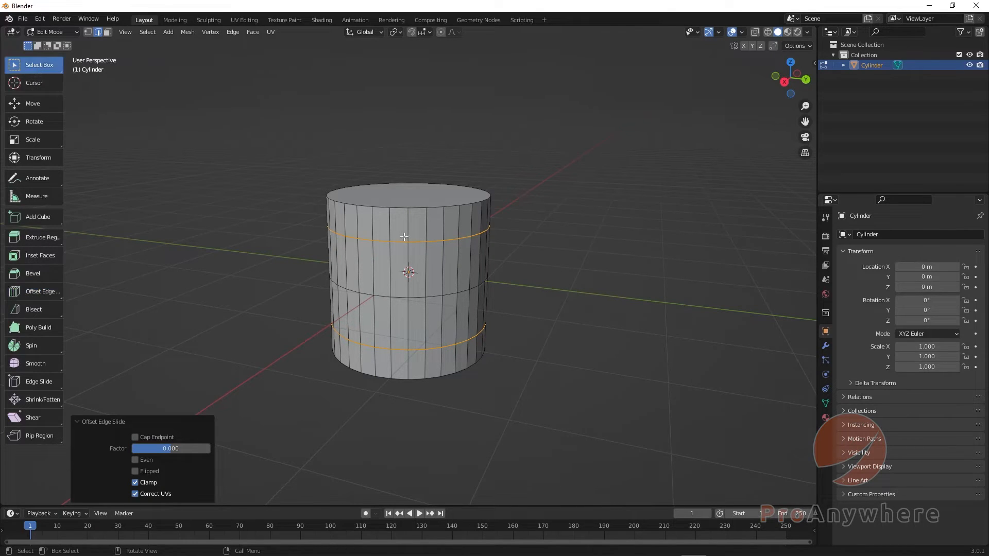
{"action": "left_click", "coordinate": [408, 266]}
{"action": "left_click", "coordinate": [408, 257], "text": "alt"}
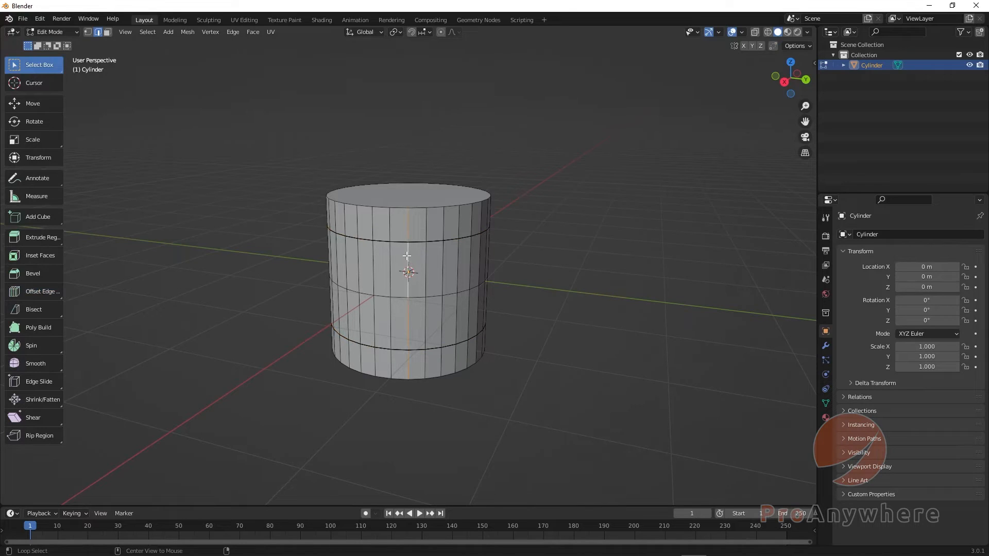
{"action": "left_click", "coordinate": [42, 293]}
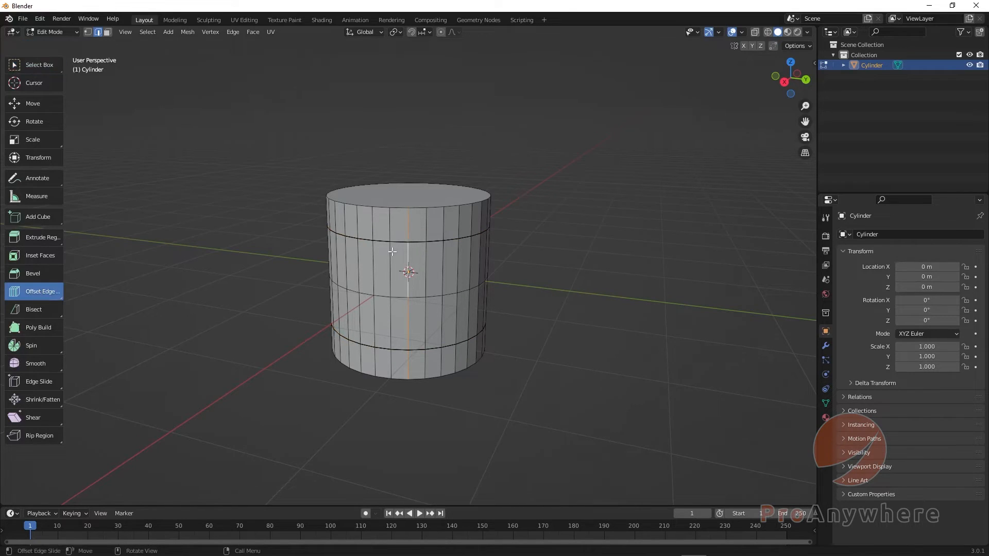
{"action": "mouse_move", "coordinate": [407, 246]}
{"action": "left_mouse_down"}
{"action": "mouse_move", "coordinate": [395, 249]}
{"action": "mouse_move", "coordinate": [407, 249]}
{"action": "left_mouse_up"}
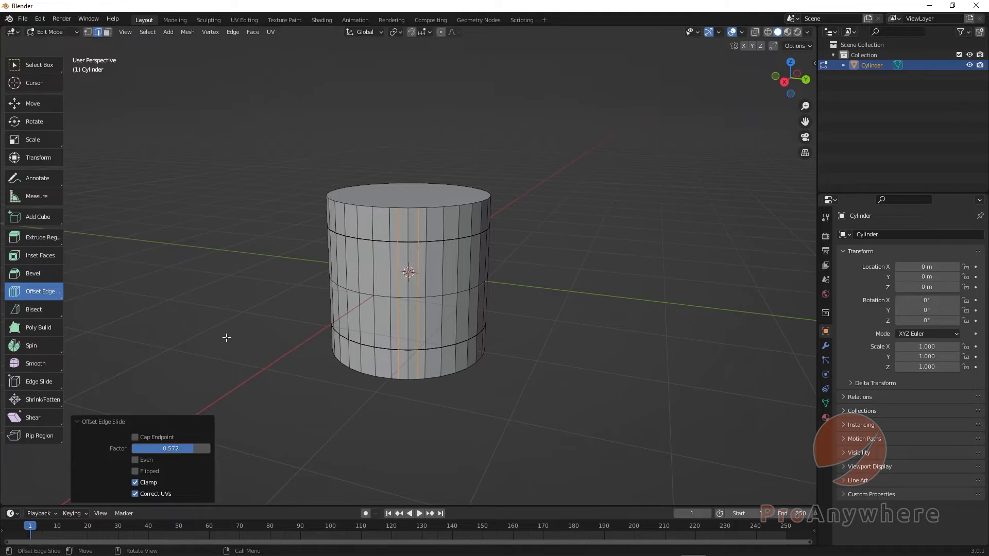
- Switch back to the Loop Cut tool and slightly widen the tool column
{"action": "left_click", "coordinate": [45, 292]}
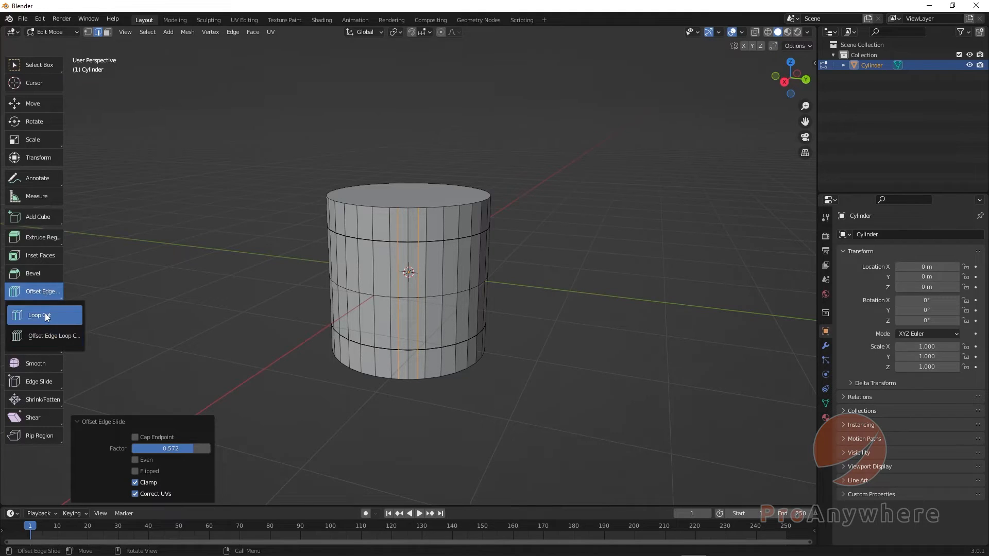
{"action": "left_click", "coordinate": [44, 315]}
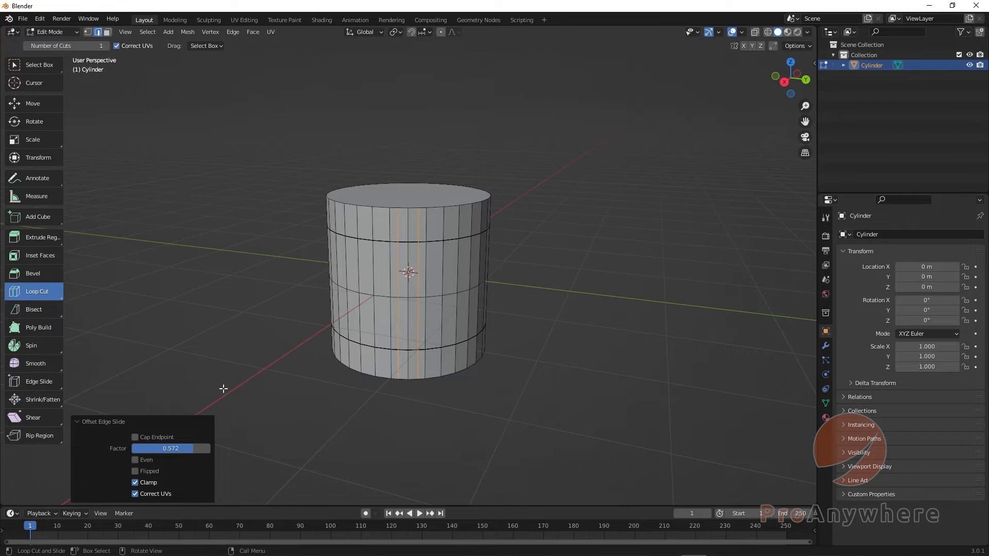
{"action": "left_click_drag", "start_coordinate": [64, 293], "coordinate": [66, 295]}
{"action": "left_click", "coordinate": [42, 294]}
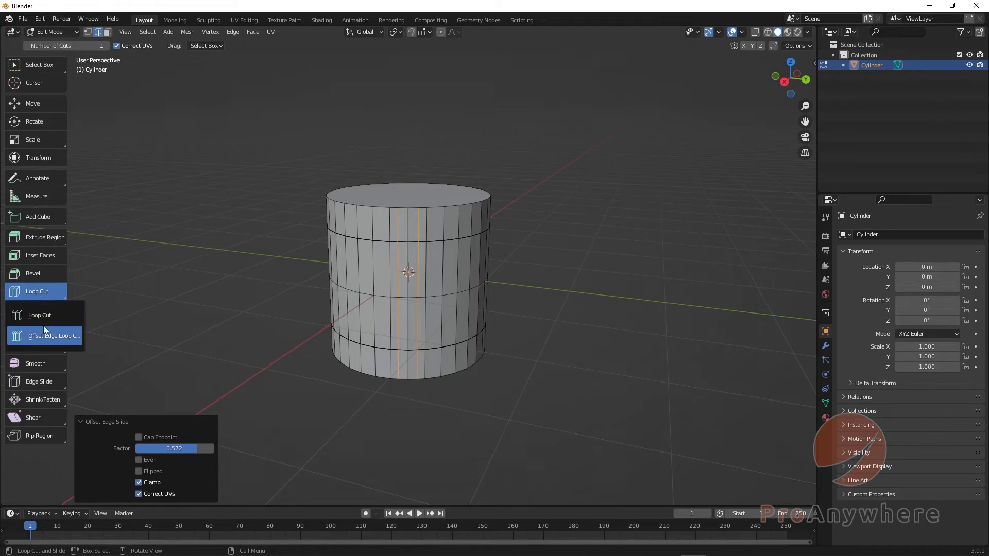
{"action": "left_click", "coordinate": [42, 304]}
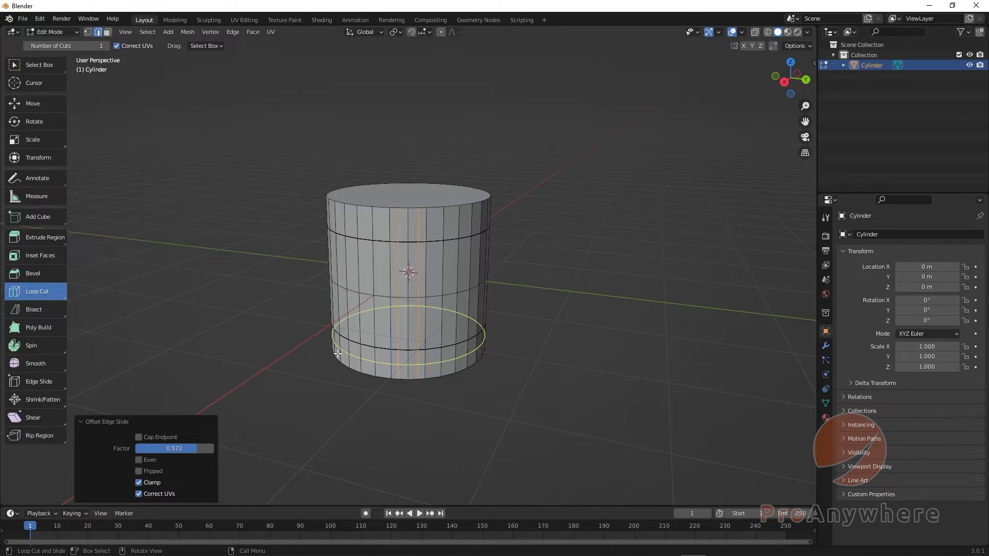
- Switch to the Knife tool with the cylinder shown at a closer, slightly raised angle
{"action": "scroll", "coordinate": [587, 295], "scroll_direction": "up", "scroll_amount": 1}
{"action": "key", "text": "ctrl+KP_1"}
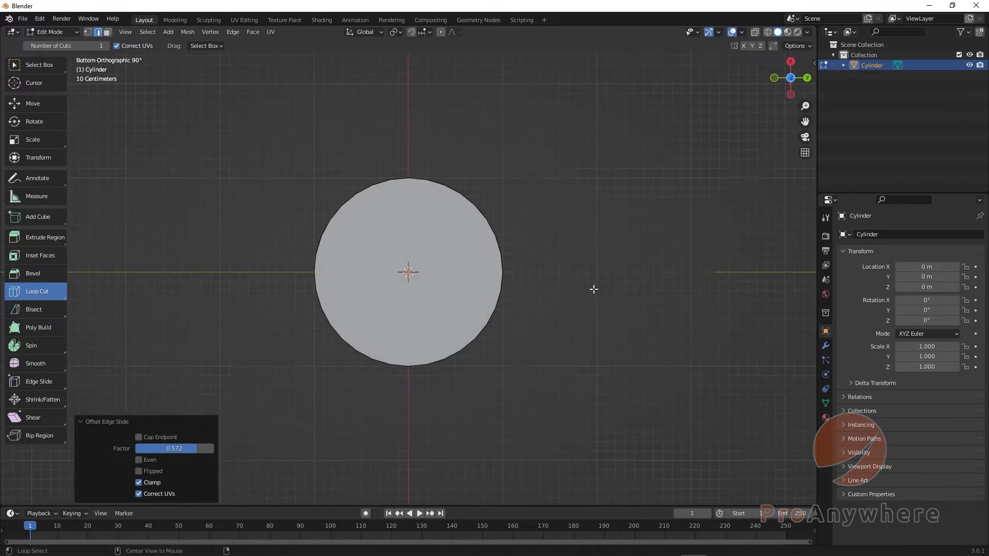
{"action": "mouse_move", "coordinate": [582, 302]}
{"action": "middle_mouse_down"}
{"action": "mouse_move", "coordinate": [567, 316]}
{"action": "mouse_move", "coordinate": [567, 338]}
{"action": "mouse_move", "coordinate": [567, 311]}
{"action": "middle_mouse_up"}
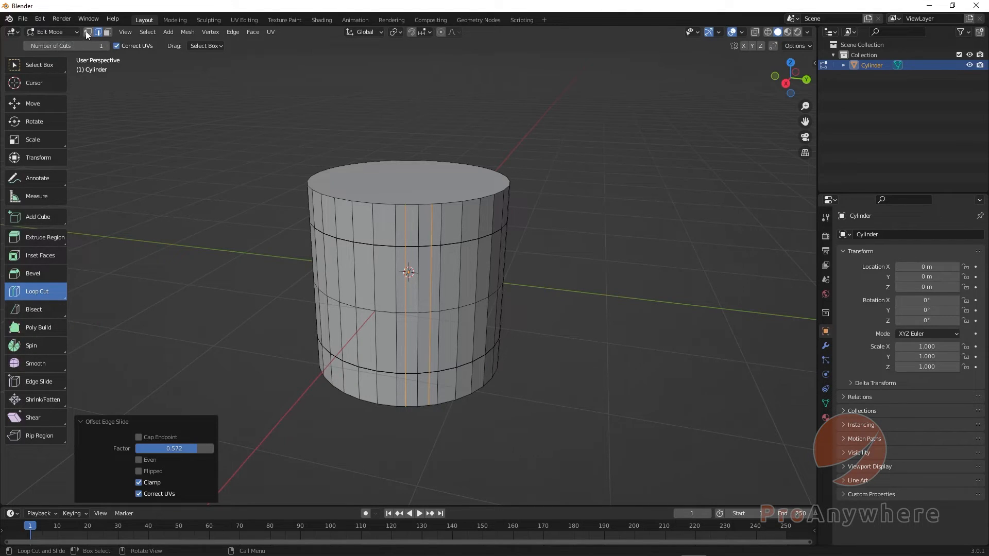
{"action": "left_click", "coordinate": [36, 311]}
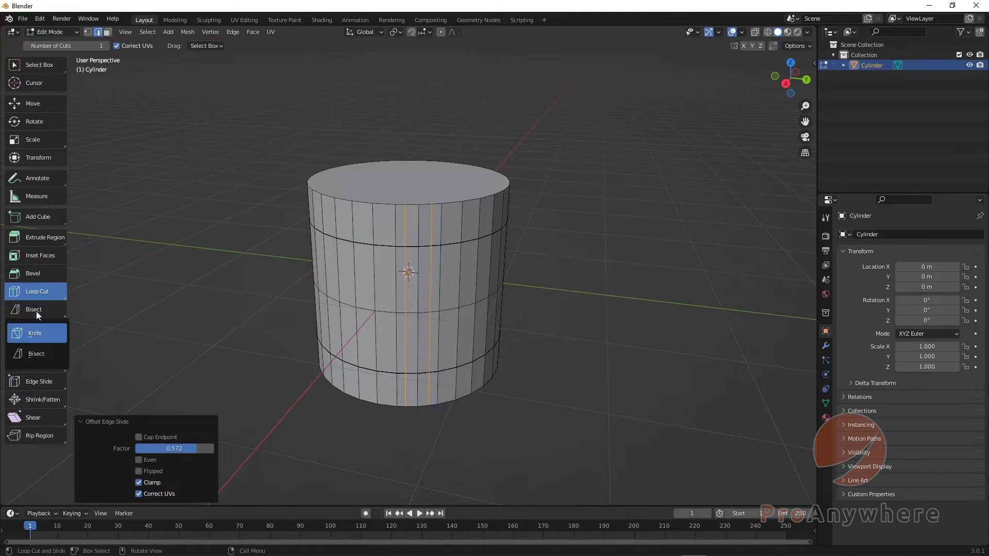
{"action": "left_click", "coordinate": [43, 338]}
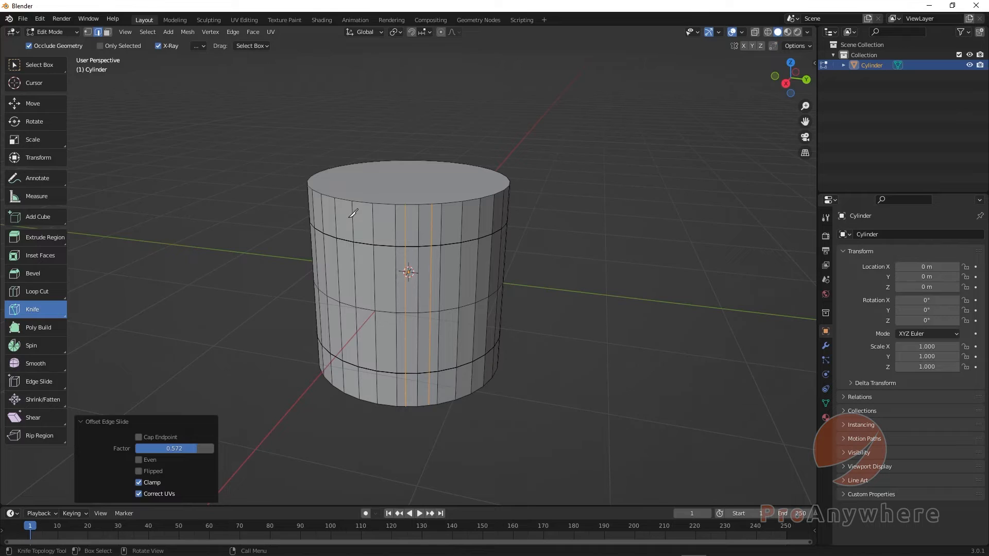
- Try a zigzag Knife cut from edge to edge across the cylinder's upper band, and cancel it
{"action": "middle_click_drag", "start_coordinate": [538, 290], "coordinate": [560, 286]}
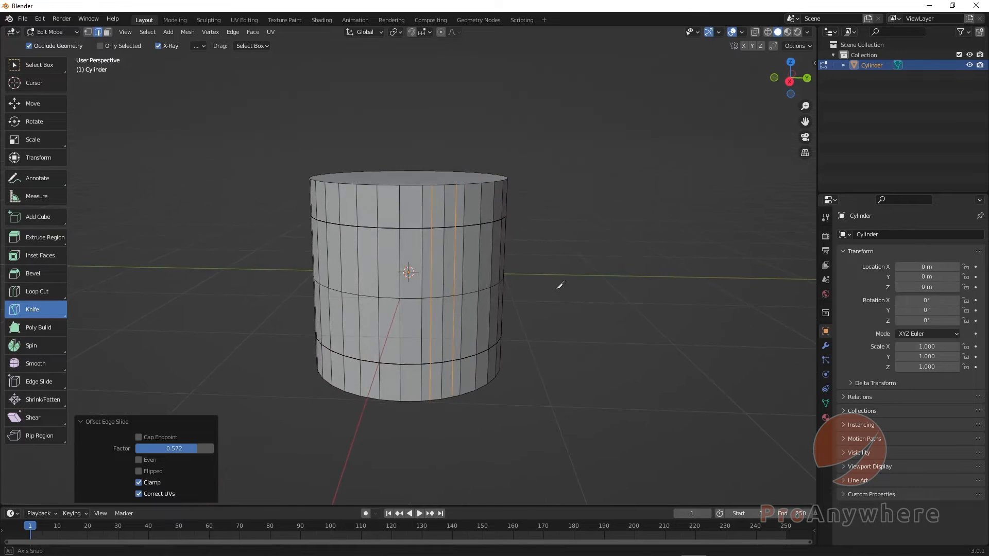
{"action": "left_click", "coordinate": [356, 202]}
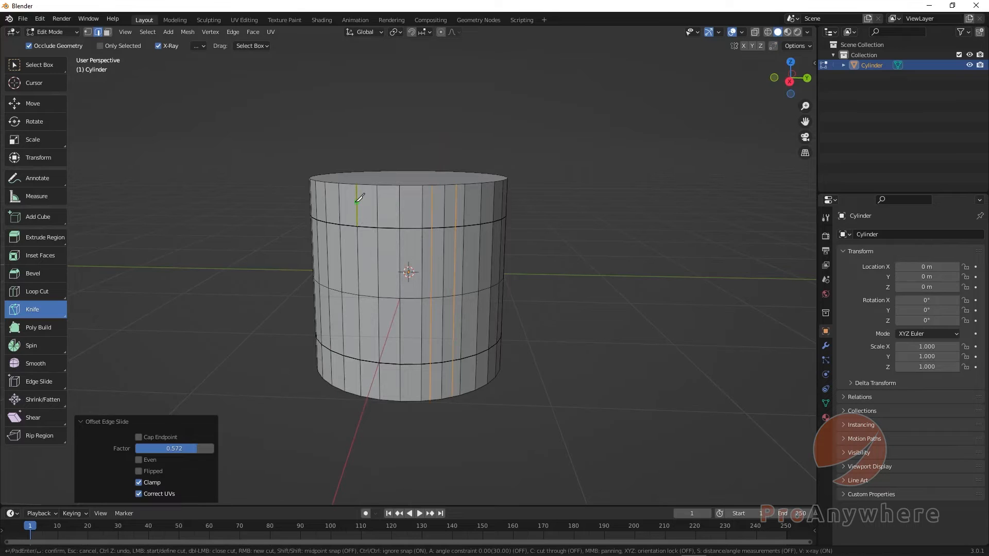
{"action": "left_click", "coordinate": [377, 218]}
{"action": "left_click", "coordinate": [400, 209]}
{"action": "left_click", "coordinate": [422, 212]}
{"action": "left_click", "coordinate": [431, 219]}
{"action": "left_click", "coordinate": [444, 214]}
{"action": "left_click", "coordinate": [455, 213]}
{"action": "middle_click_drag", "start_coordinate": [512, 249], "coordinate": [453, 247]}
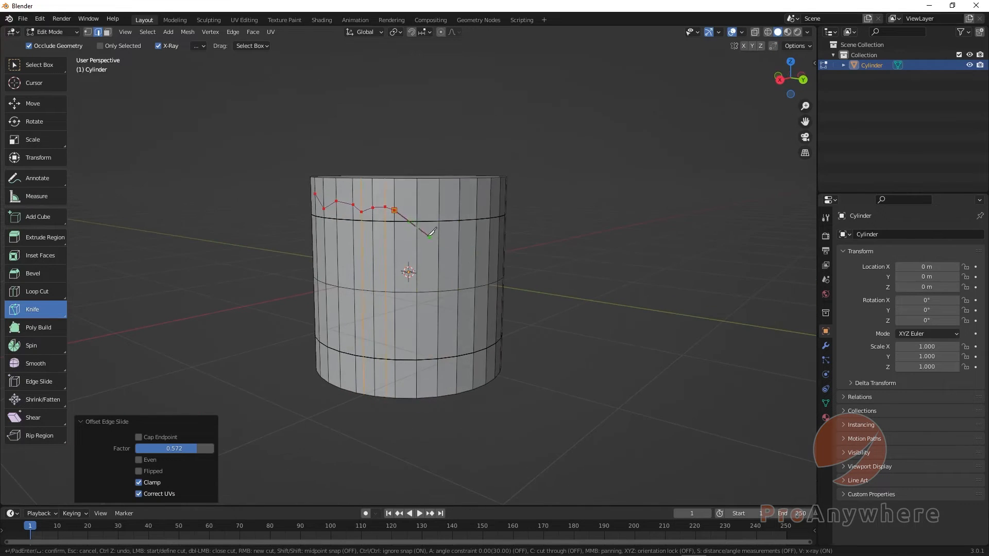
{"action": "left_click", "coordinate": [394, 210]}
{"action": "left_click", "coordinate": [417, 179]}
{"action": "middle_click_drag", "start_coordinate": [444, 191], "coordinate": [425, 185]}
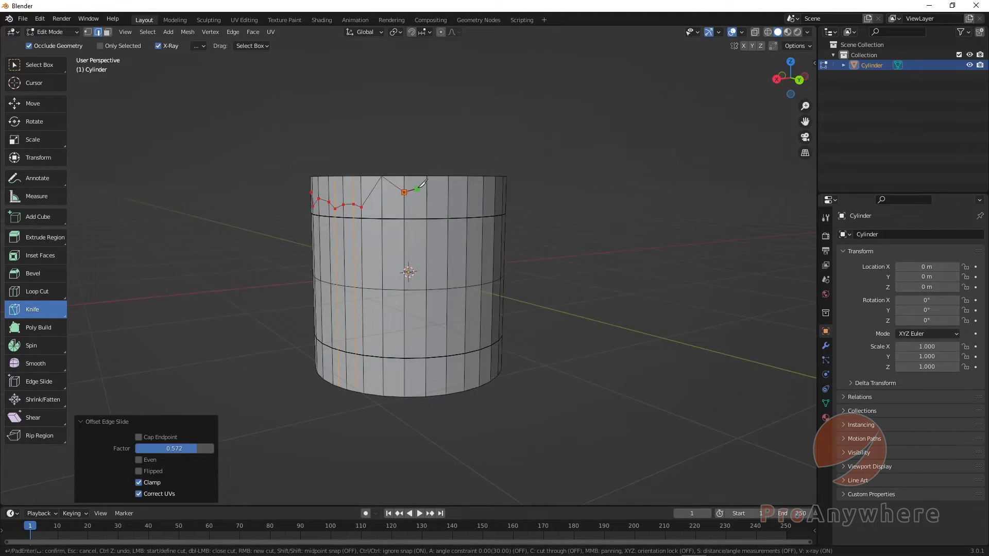
{"action": "left_click", "coordinate": [418, 186]}
{"action": "left_click", "coordinate": [426, 203]}
{"action": "left_click", "coordinate": [447, 218]}
{"action": "key", "text": "Escape"}
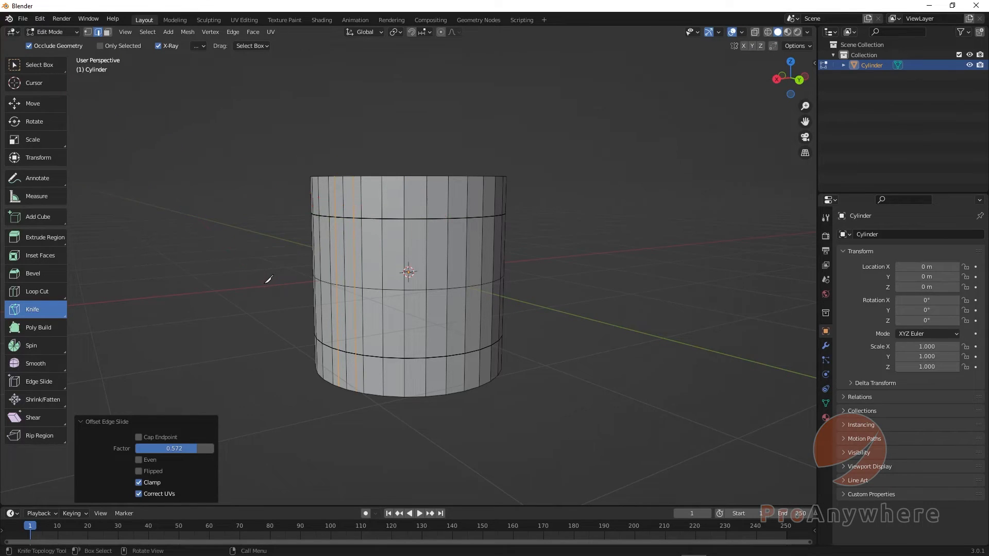
- Cut a zigzag line with the Knife from edge to edge around the cylinder's upper band, ending on the loop below it
{"action": "middle_click_drag", "start_coordinate": [314, 292], "coordinate": [344, 300]}
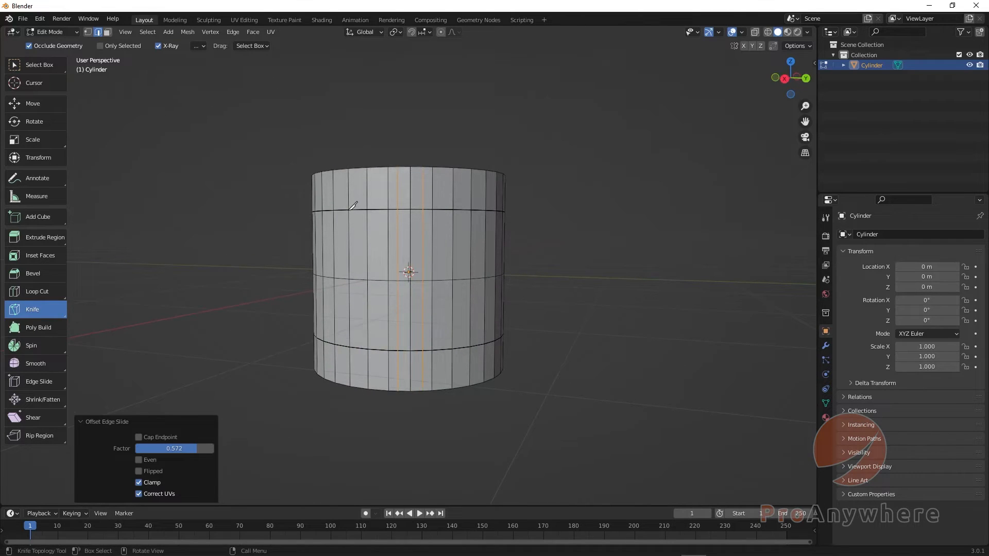
{"action": "left_click", "coordinate": [367, 185]}
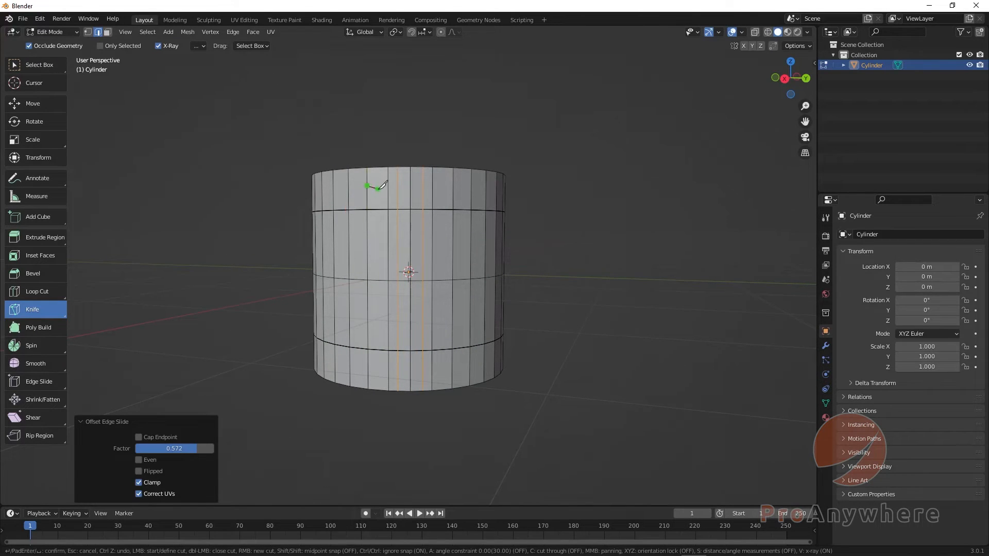
{"action": "left_click", "coordinate": [387, 200]}
{"action": "left_click", "coordinate": [410, 189]}
{"action": "left_click", "coordinate": [432, 182]}
{"action": "left_click", "coordinate": [484, 189]}
{"action": "middle_click_drag", "start_coordinate": [580, 228], "coordinate": [442, 180]}
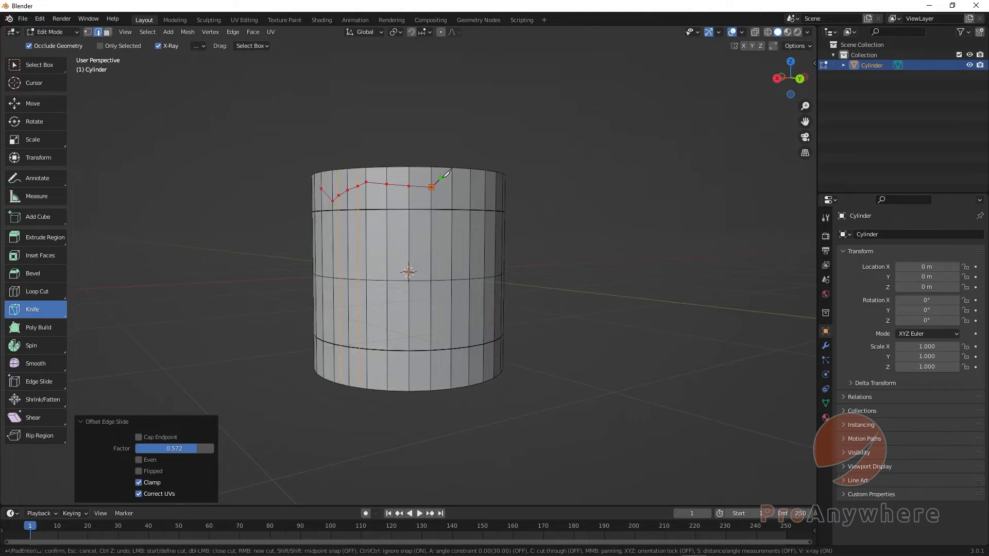
{"action": "left_click", "coordinate": [443, 177]}
{"action": "left_click", "coordinate": [453, 210]}
{"action": "key", "text": "Return"}
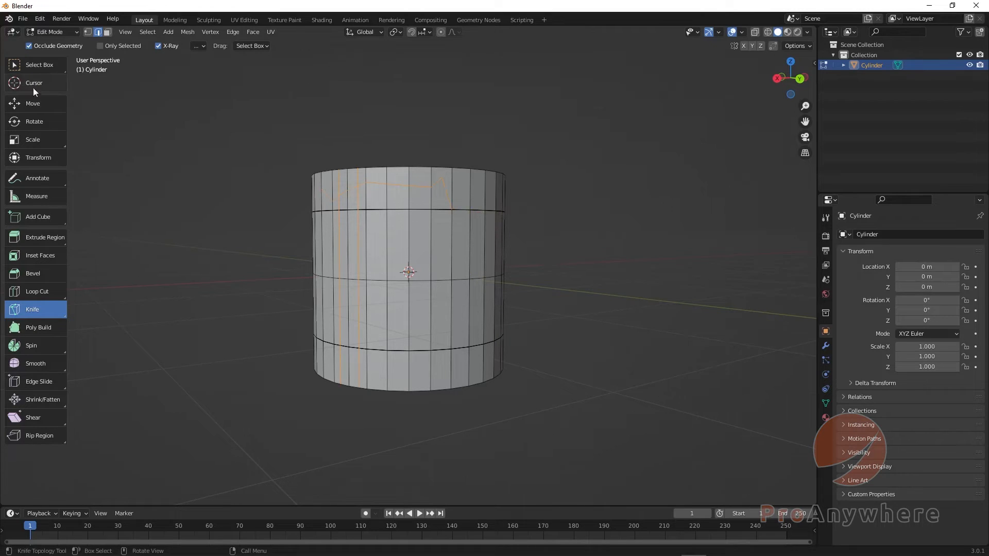
- Switch to Select Box in vertex selection mode and inspect the vertices along the new Knife cut
{"action": "left_click", "coordinate": [27, 67]}
{"action": "left_click", "coordinate": [86, 32]}
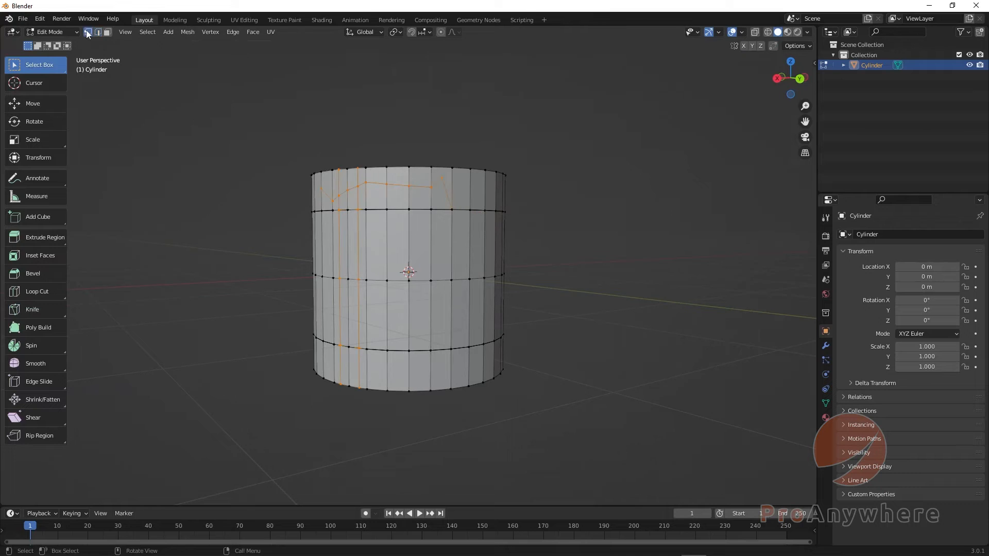
{"action": "scroll", "coordinate": [418, 255], "scroll_direction": "up", "scroll_amount": 3}
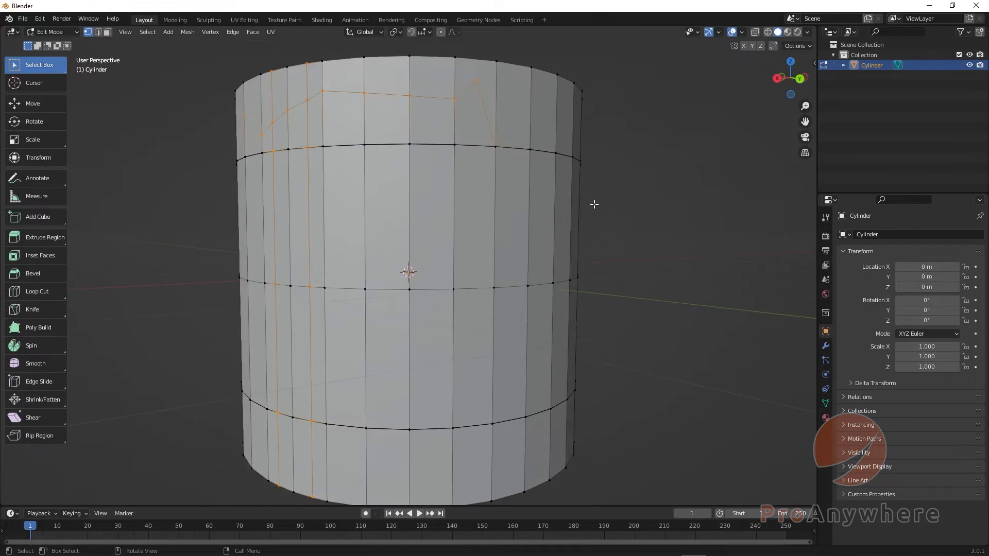
{"action": "mouse_move", "coordinate": [594, 204]}
{"action": "middle_mouse_down"}
{"action": "mouse_move", "coordinate": [645, 234]}
{"action": "mouse_move", "coordinate": [608, 216]}
{"action": "middle_mouse_up"}
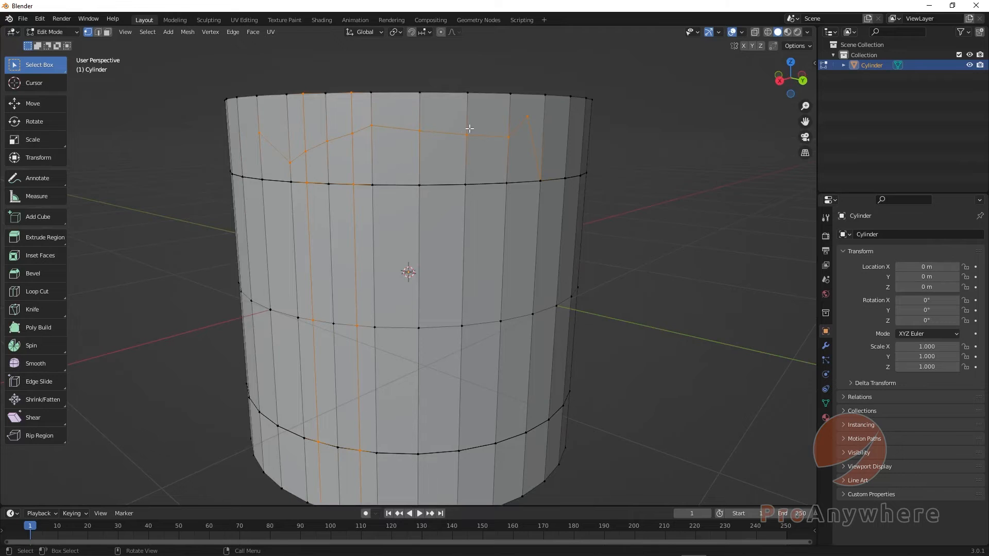
{"action": "middle_click_drag", "start_coordinate": [224, 218], "coordinate": [326, 174]}
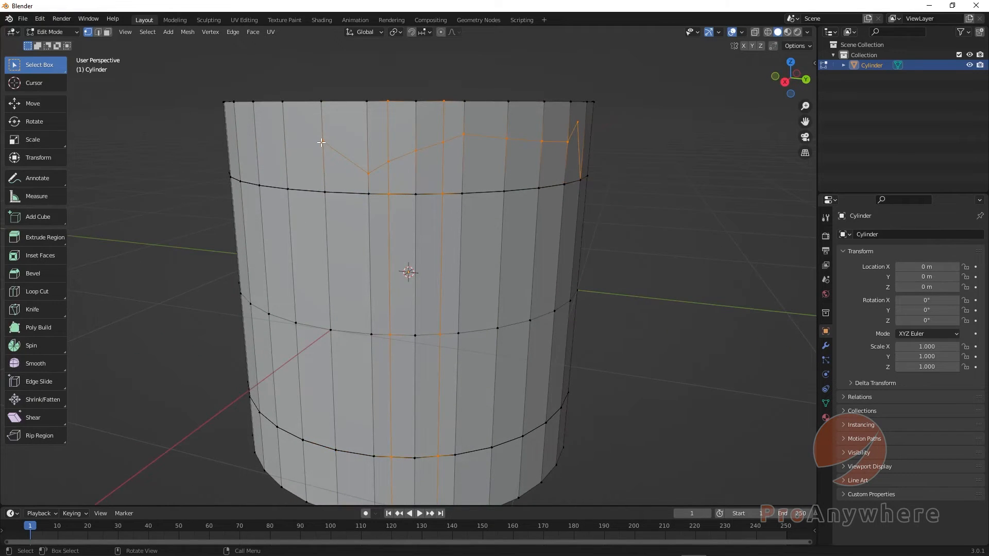
{"action": "middle_click_drag", "start_coordinate": [410, 200], "coordinate": [384, 149]}
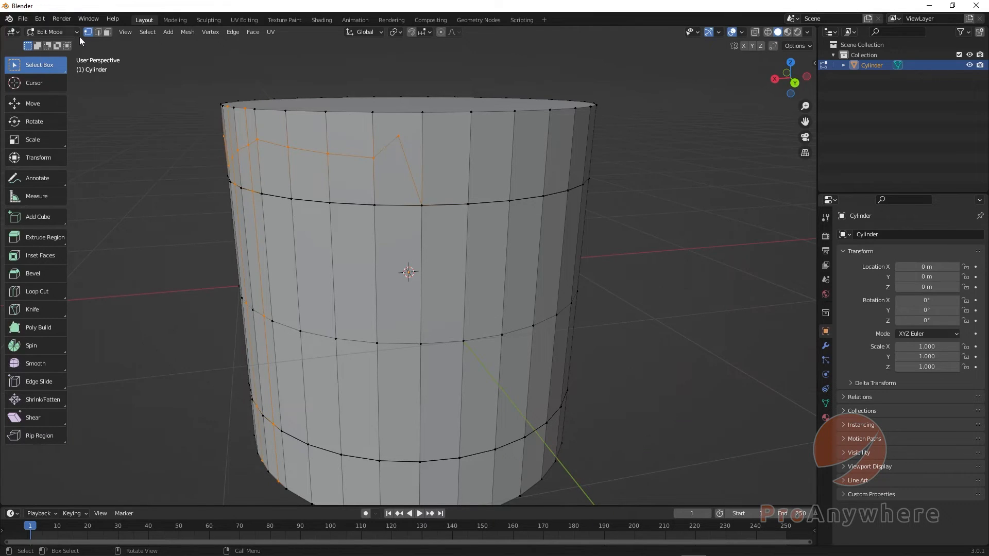
- Try deleting only the cut's peak vertex in the middle of a face with Delete Vertices, and undo the deletion
{"action": "left_click", "coordinate": [665, 160]}
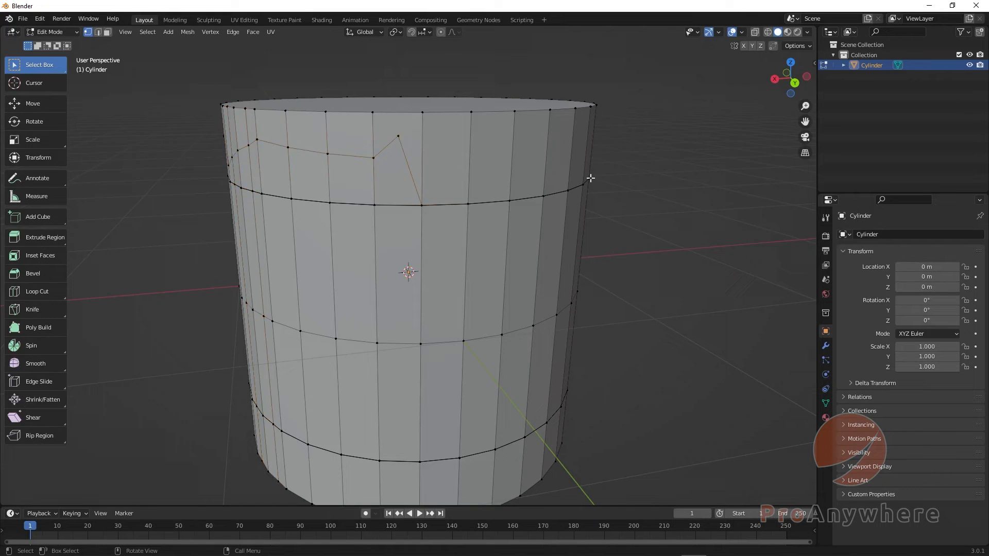
{"action": "left_click", "coordinate": [397, 135]}
{"action": "key", "text": "x"}
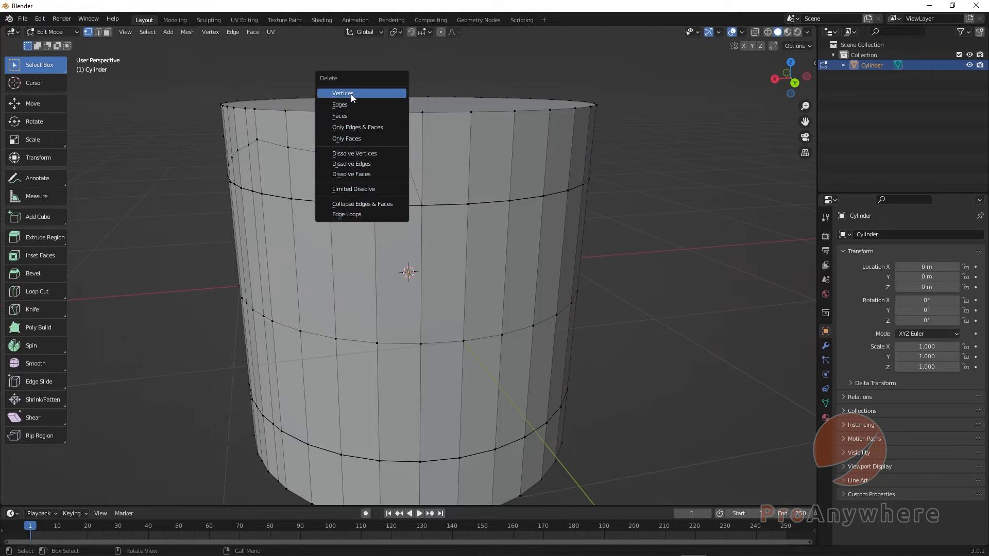
{"action": "left_click", "coordinate": [350, 93]}
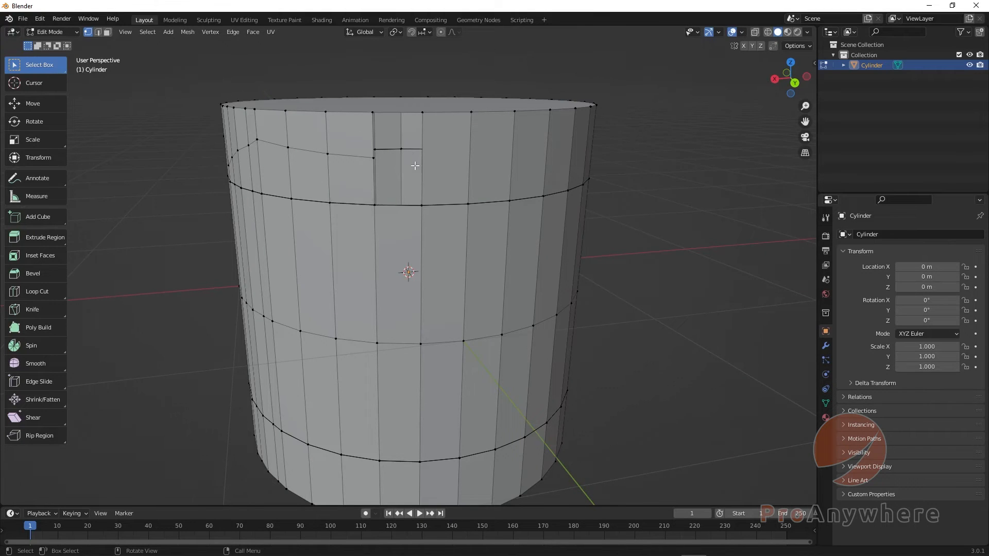
{"action": "middle_click_drag", "start_coordinate": [695, 196], "coordinate": [652, 210]}
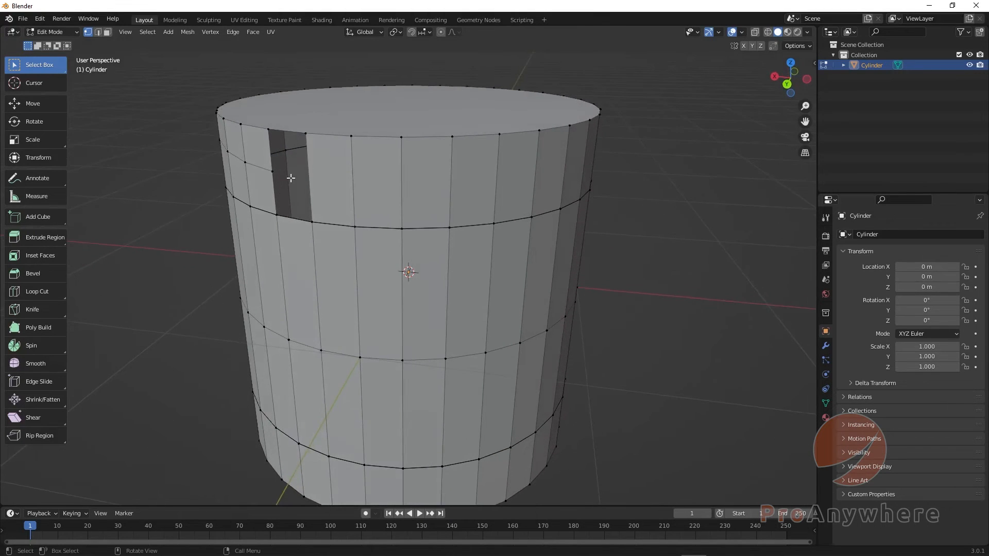
{"action": "key", "text": "ctrl+z"}
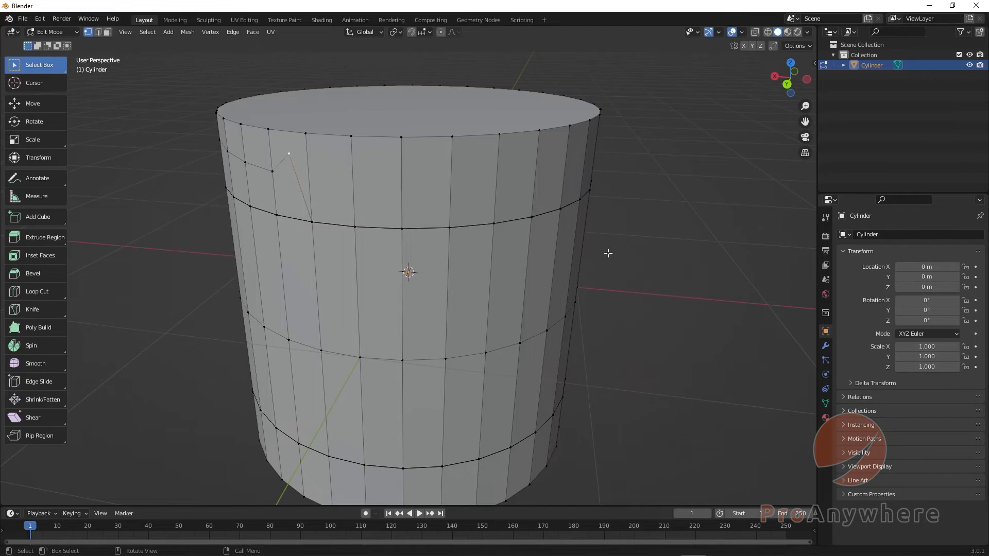
- Remove the selected peak vertex of the Knife cut with Dissolve Vertices, keeping the surrounding faces
{"action": "key", "text": "x"}
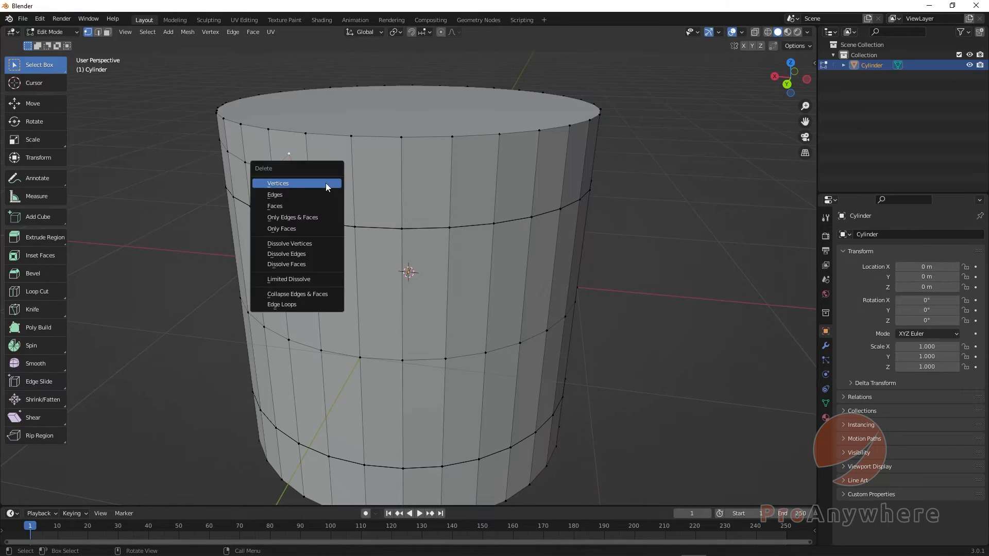
{"action": "left_click", "coordinate": [296, 243]}
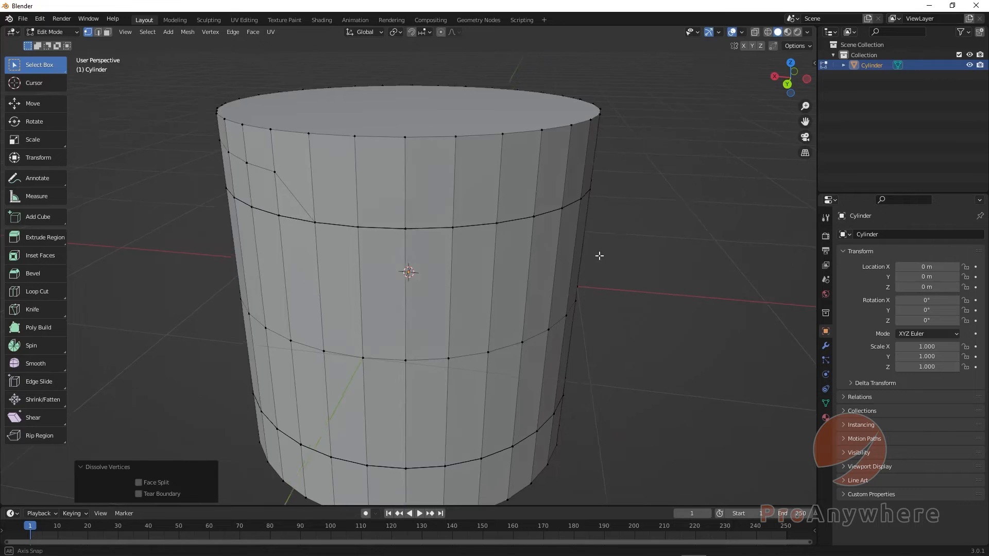
{"action": "middle_click_drag", "start_coordinate": [598, 255], "coordinate": [420, 229]}
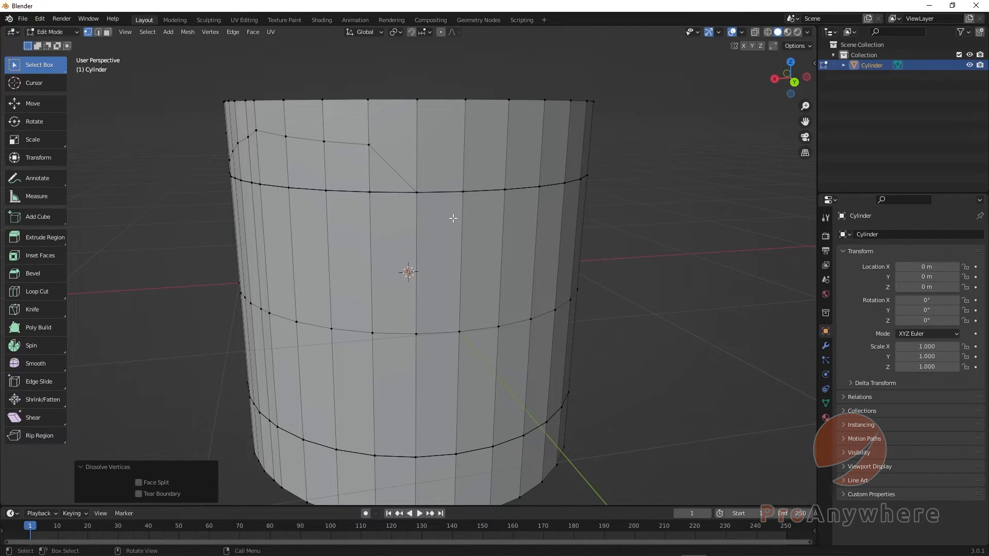
{"action": "scroll", "coordinate": [688, 319], "scroll_direction": "down", "scroll_amount": 3}
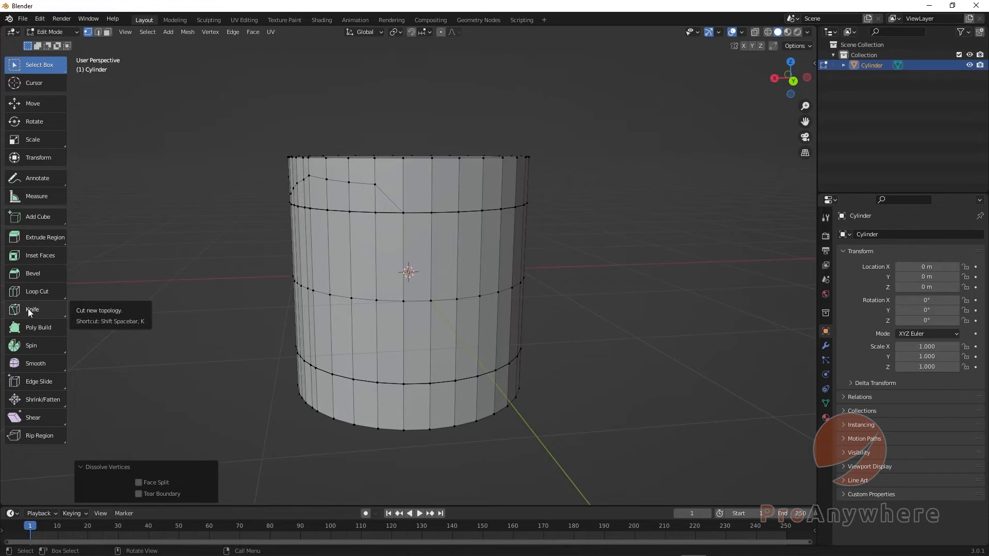
- Make a three-point peaked Knife cut in the band below, from a vertical edge up near the upper loop and down to the middle loop
{"action": "middle_click_drag", "start_coordinate": [457, 285], "coordinate": [491, 289]}
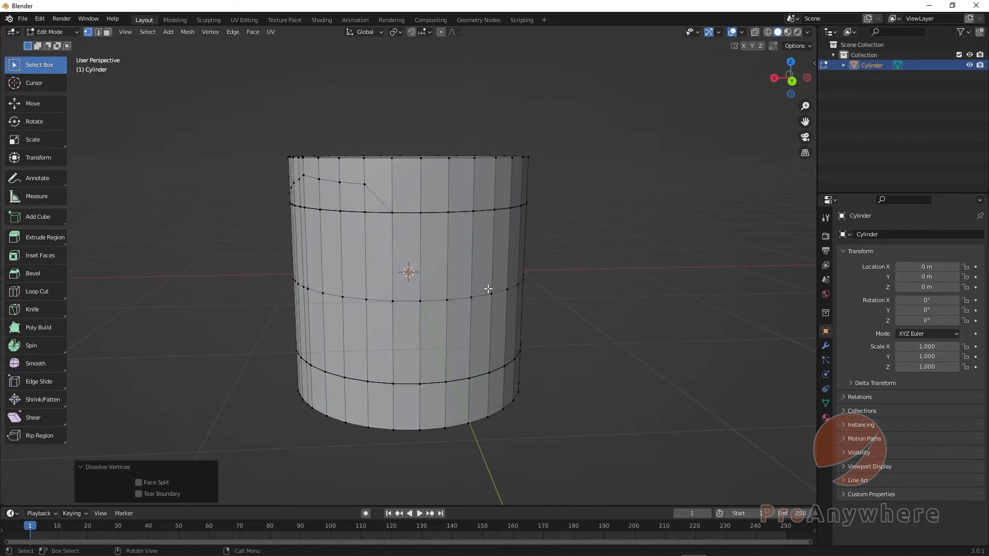
{"action": "key", "text": "k"}
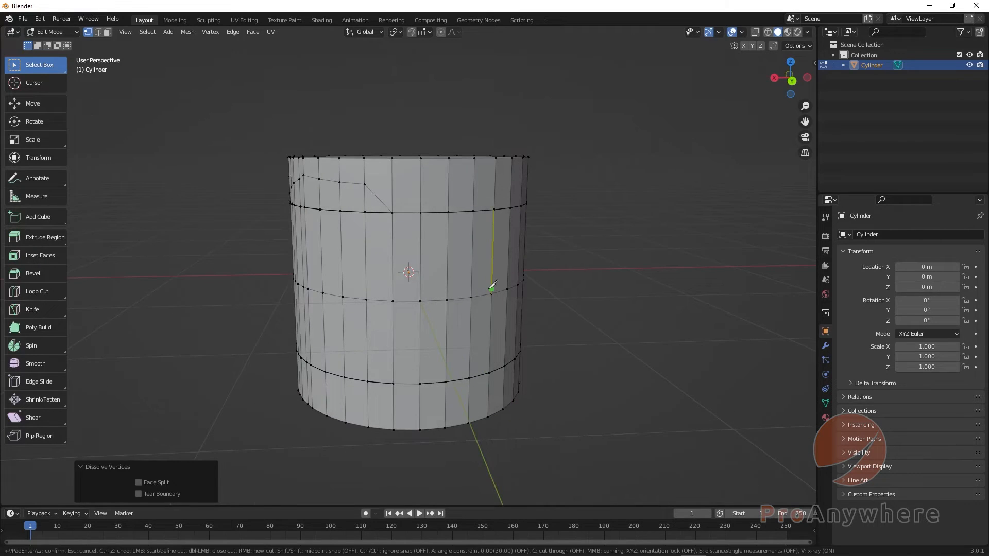
{"action": "left_click", "coordinate": [421, 247]}
{"action": "left_click", "coordinate": [454, 217]}
{"action": "left_click", "coordinate": [470, 283]}
{"action": "key", "text": "Return"}
{"action": "middle_click_drag", "start_coordinate": [468, 282], "coordinate": [550, 288]}
{"action": "right_click", "coordinate": [549, 289]}
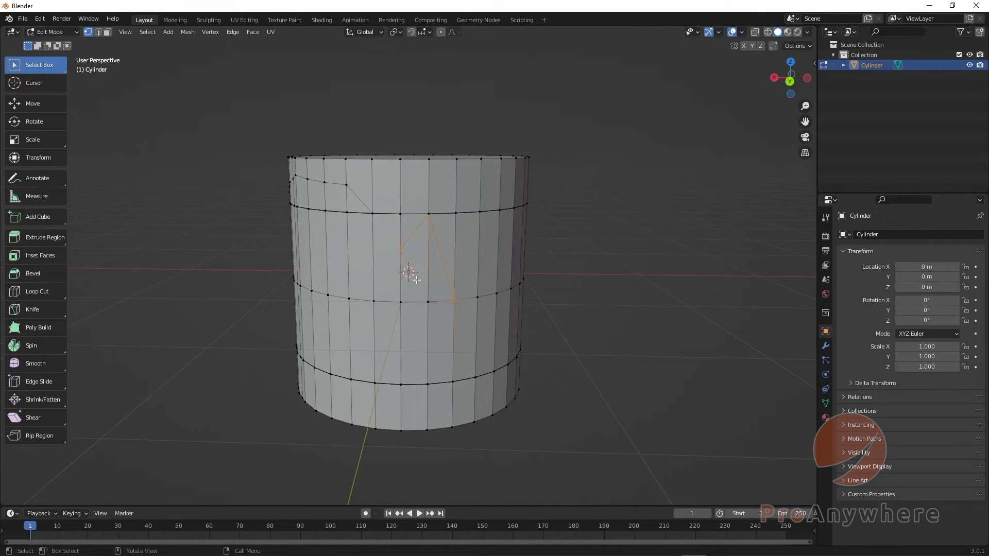
- Activate the Knife tool and try a three-point cut beside the peaked cut, and cancel it
{"action": "key", "text": "shift+space"}
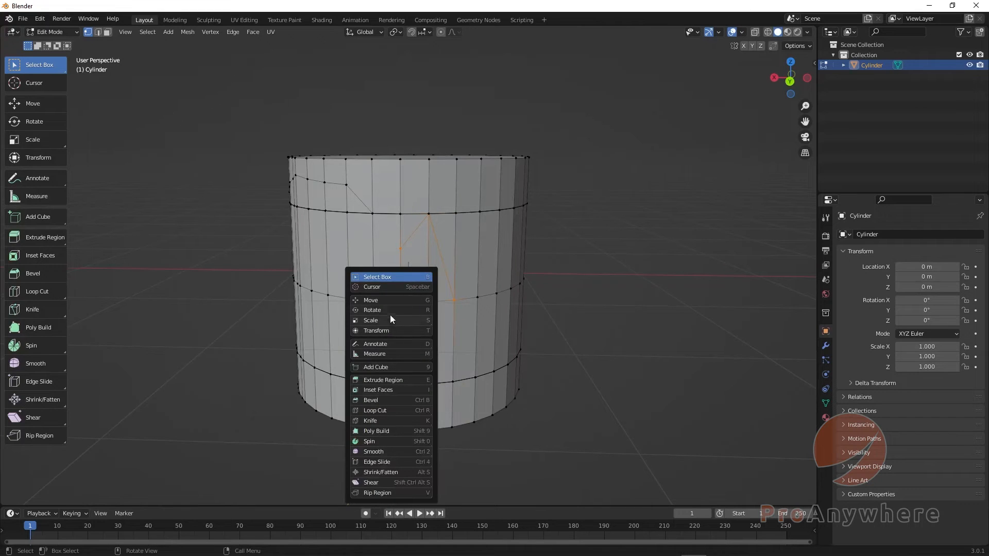
{"action": "left_click", "coordinate": [379, 422]}
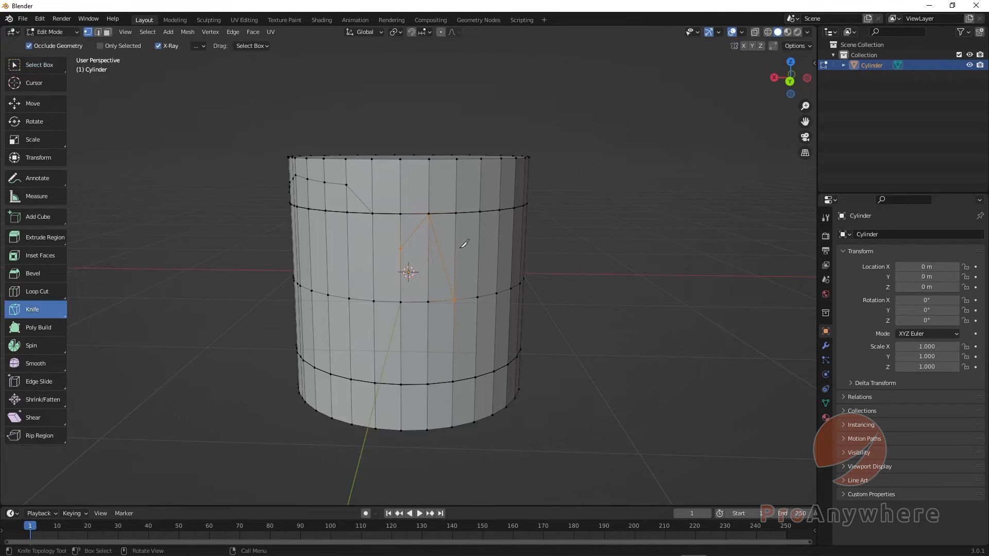
{"action": "left_click", "coordinate": [454, 253]}
{"action": "left_click", "coordinate": [478, 240]}
{"action": "left_click", "coordinate": [490, 271]}
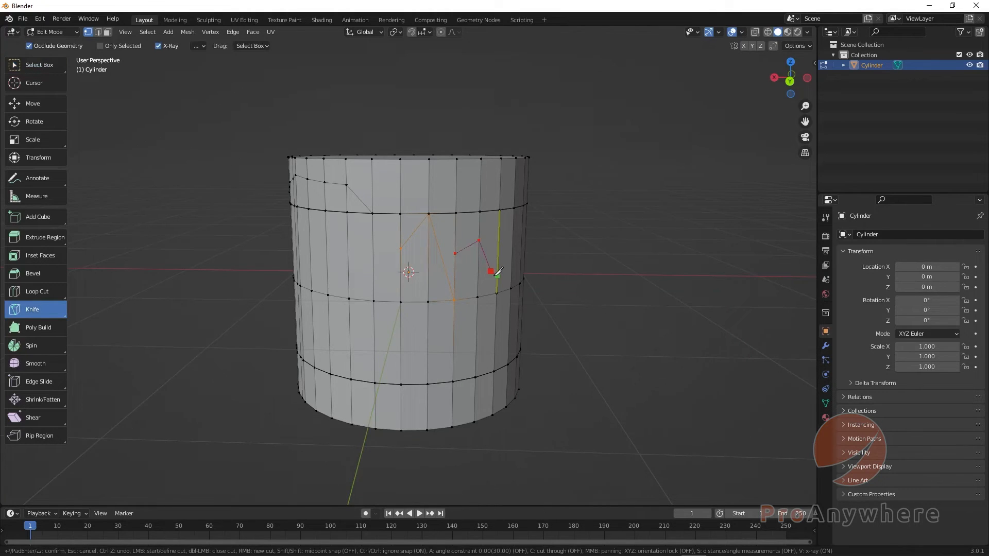
{"action": "key", "text": "Escape"}
- Switch from the Knife tool to the Bisect tool
{"action": "middle_click_drag", "start_coordinate": [601, 308], "coordinate": [581, 296]}
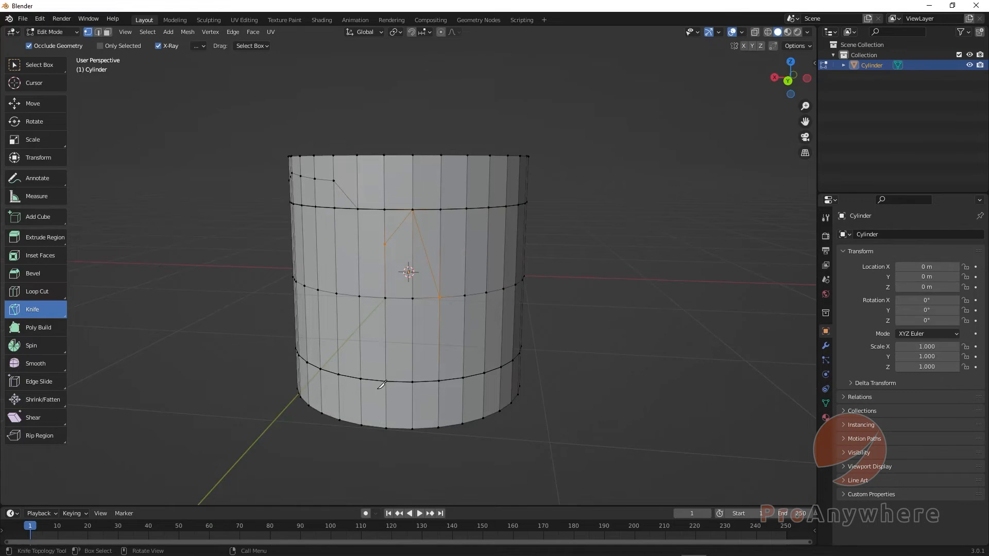
{"action": "scroll", "coordinate": [470, 335], "scroll_direction": "down", "scroll_amount": 1}
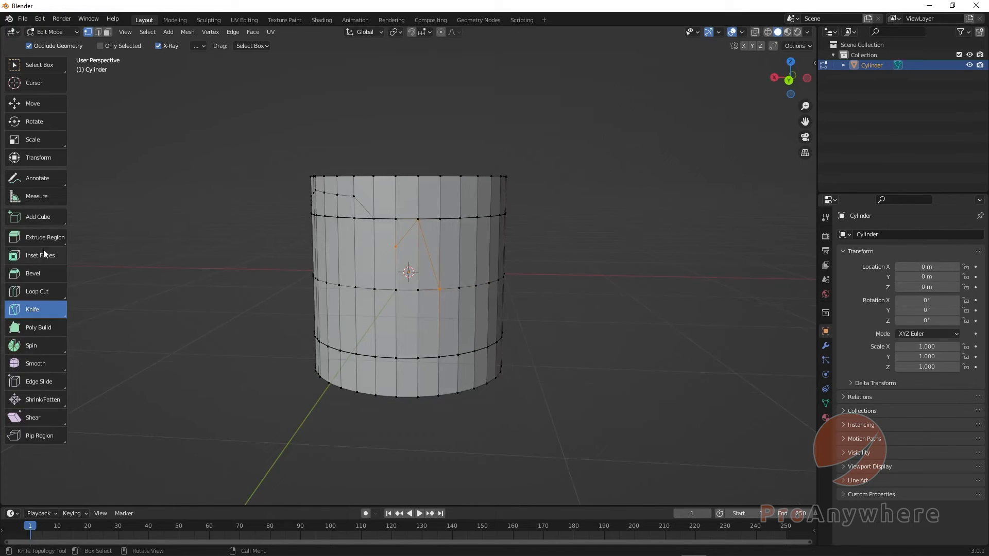
{"action": "left_click", "coordinate": [42, 310]}
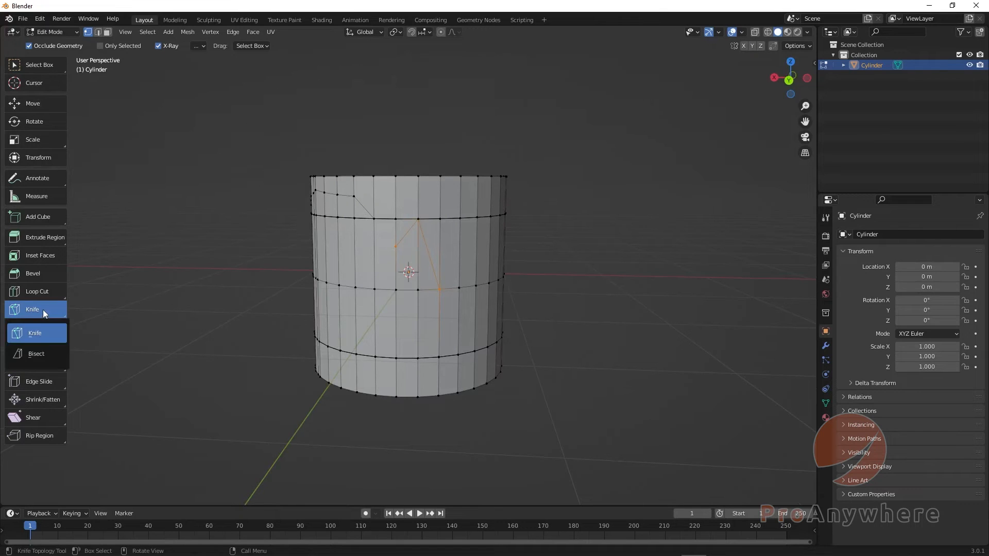
{"action": "left_click", "coordinate": [42, 354]}
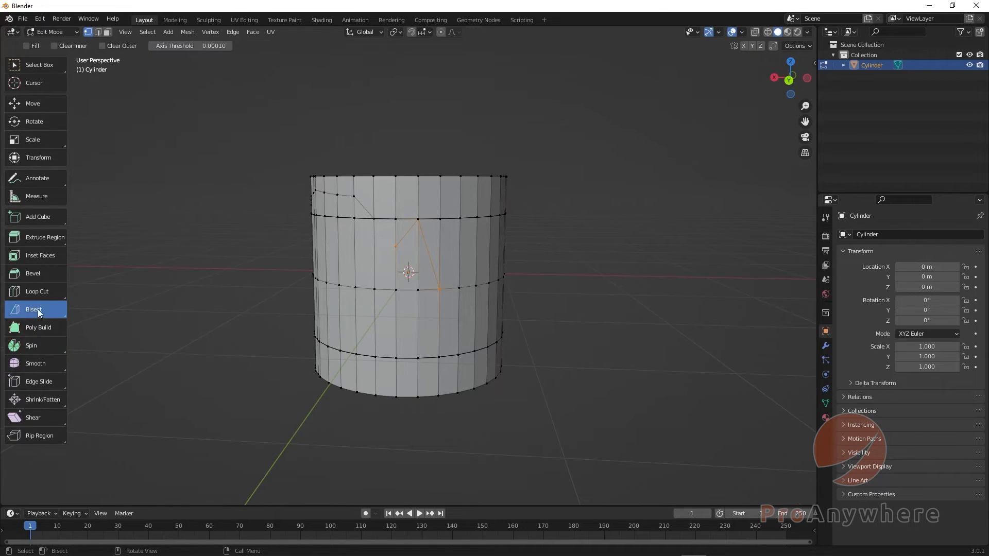
{"action": "left_click", "coordinate": [39, 312]}
{"action": "left_click", "coordinate": [40, 338]}
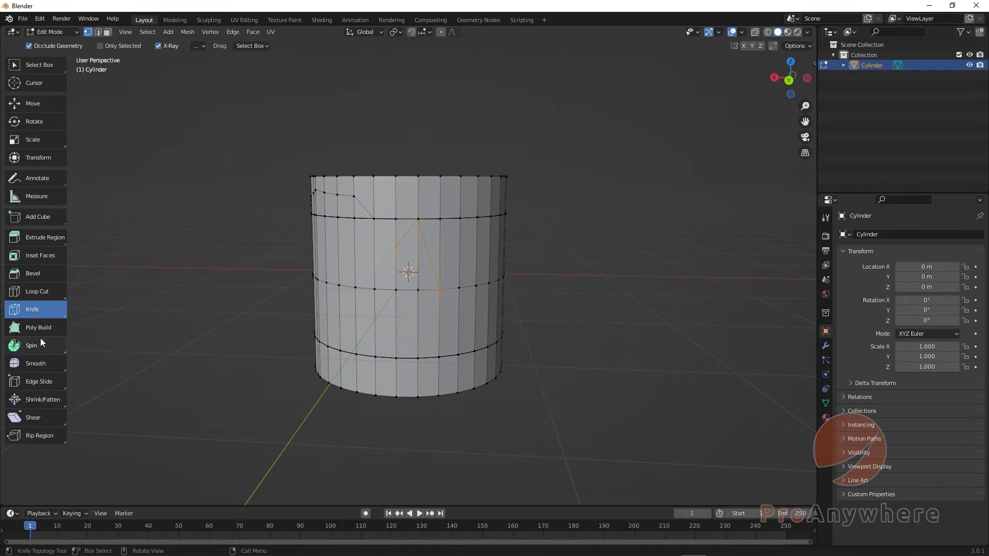
{"action": "left_click", "coordinate": [42, 310]}
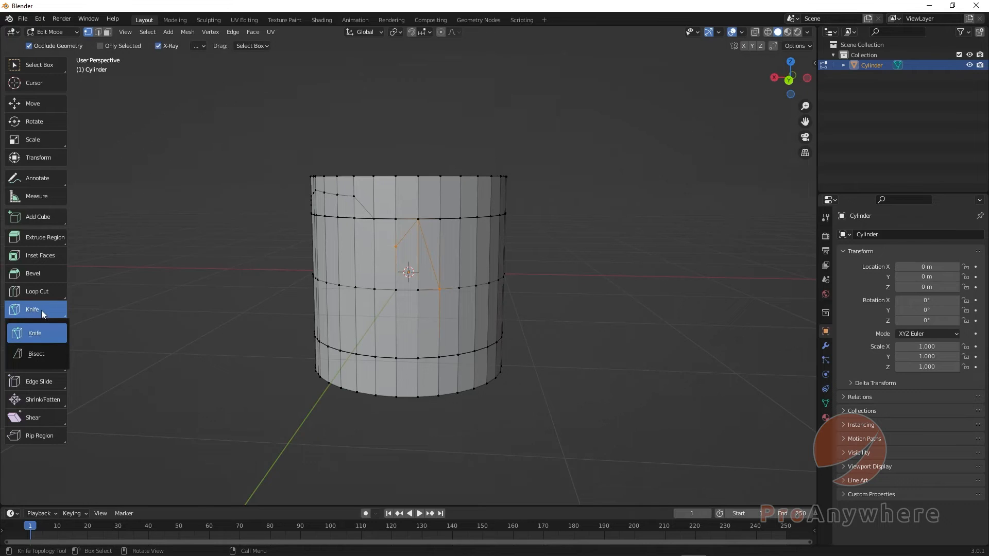
{"action": "left_click", "coordinate": [43, 353]}
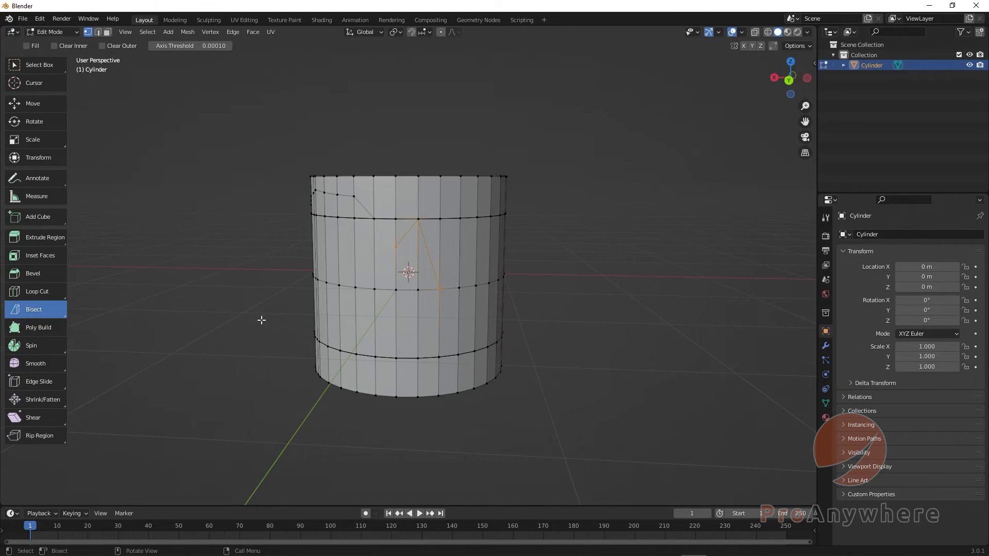
- Try a rising diagonal Bisect across the cylinder with only the Knife cut's vertices selected, and undo it
{"action": "mouse_move", "coordinate": [224, 351]}
{"action": "left_mouse_down"}
{"action": "mouse_move", "coordinate": [448, 252]}
{"action": "mouse_move", "coordinate": [604, 149]}
{"action": "mouse_move", "coordinate": [585, 106]}
{"action": "mouse_move", "coordinate": [627, 183]}
{"action": "mouse_move", "coordinate": [642, 247]}
{"action": "mouse_move", "coordinate": [637, 142]}
{"action": "left_mouse_up"}
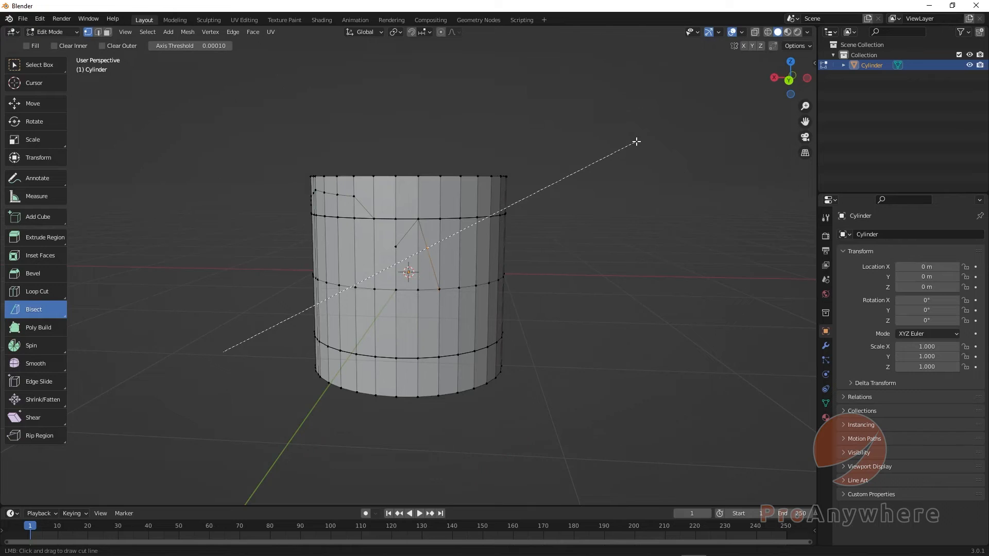
{"action": "left_click_drag", "start_coordinate": [636, 141], "coordinate": [636, 142]}
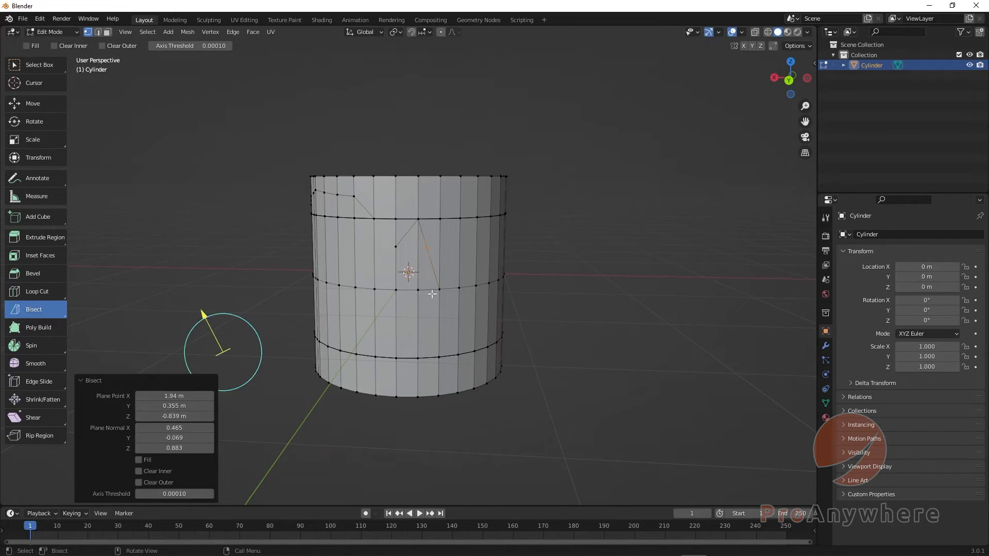
{"action": "key", "text": "ctrl+z"}
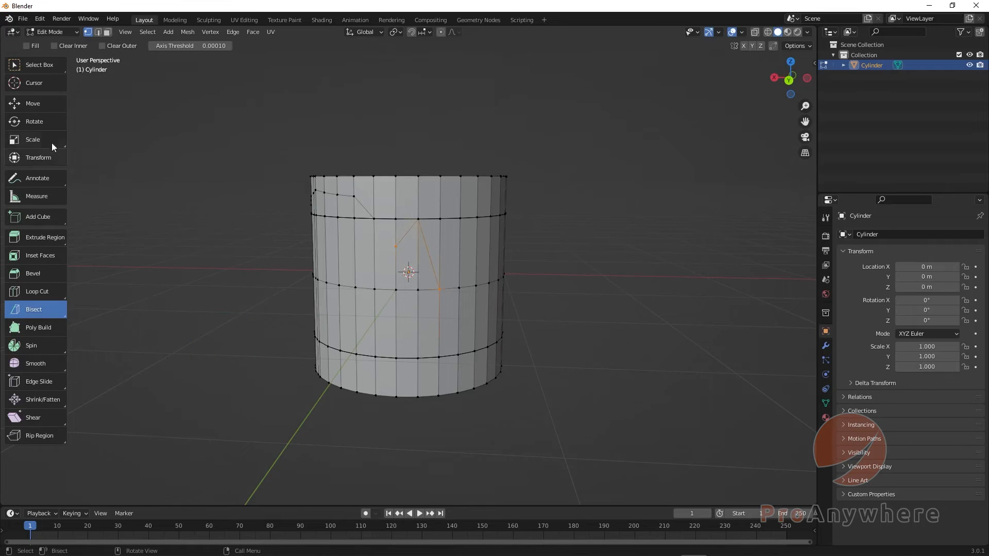
- Return to Select Box and select the visible vertices across the whole cylinder
{"action": "left_click", "coordinate": [41, 72]}
{"action": "left_click_drag", "start_coordinate": [199, 113], "coordinate": [700, 497]}
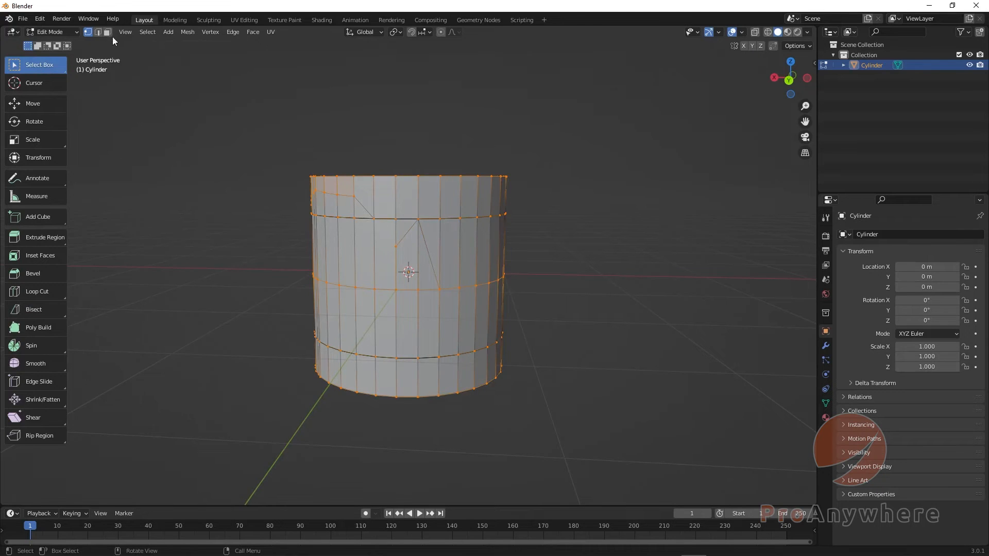
- Switch to edge selection and box-select the cylinder's visible edges
{"action": "left_click", "coordinate": [97, 32]}
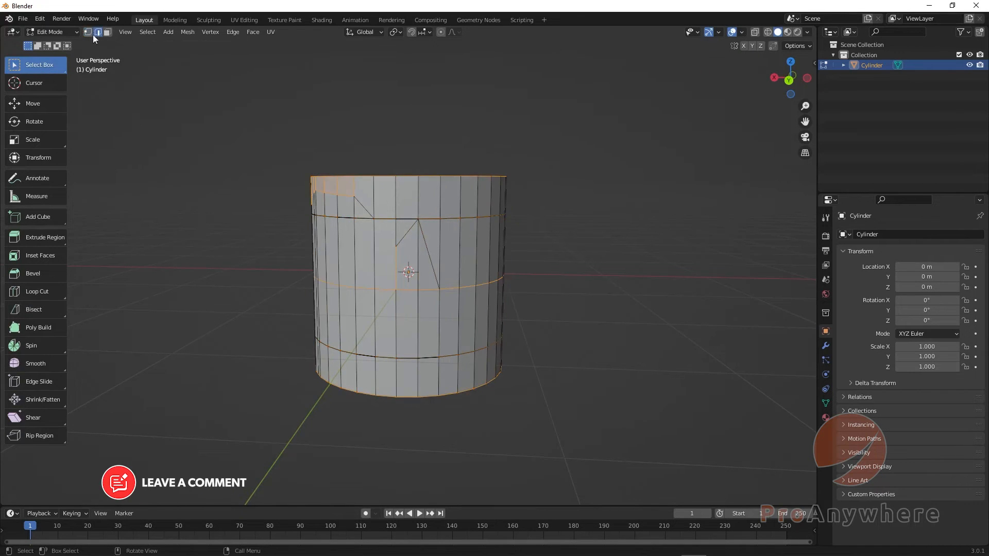
{"action": "left_click", "coordinate": [205, 121]}
{"action": "left_click_drag", "start_coordinate": [205, 120], "coordinate": [547, 406]}
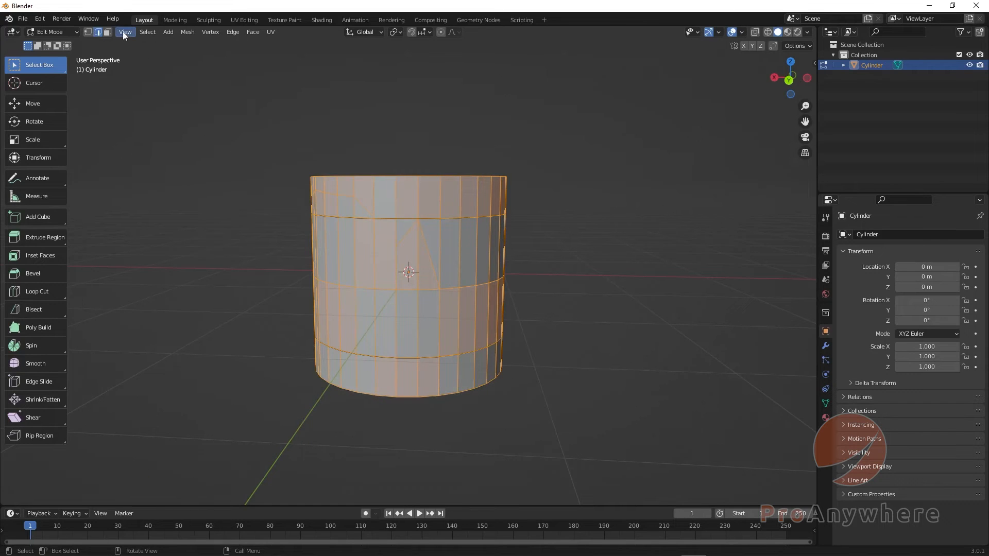
- Box-select the visible vertices in vertex selection mode and try a rising diagonal Bisect across the cylinder
{"action": "left_click", "coordinate": [88, 34]}
{"action": "left_click_drag", "start_coordinate": [187, 128], "coordinate": [727, 468]}
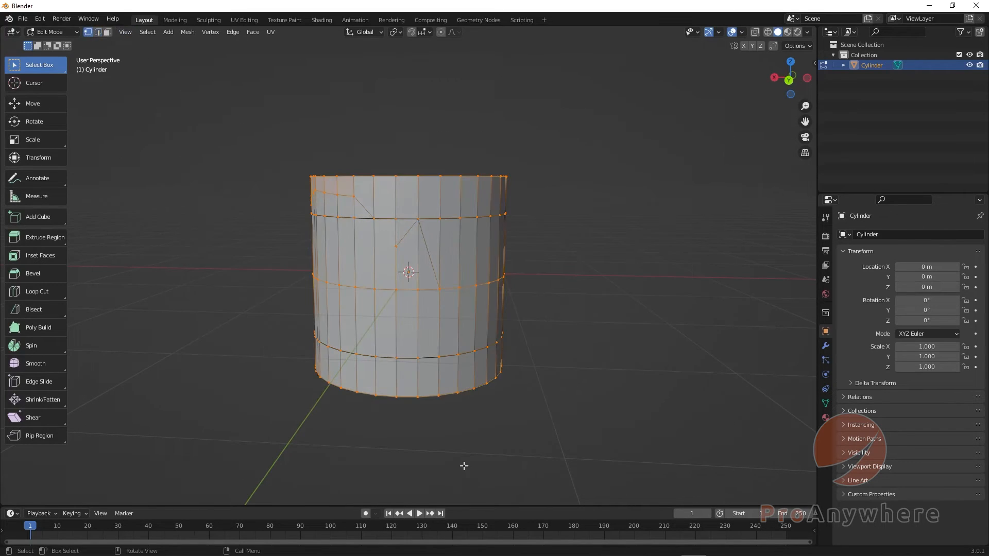
{"action": "left_click", "coordinate": [32, 308]}
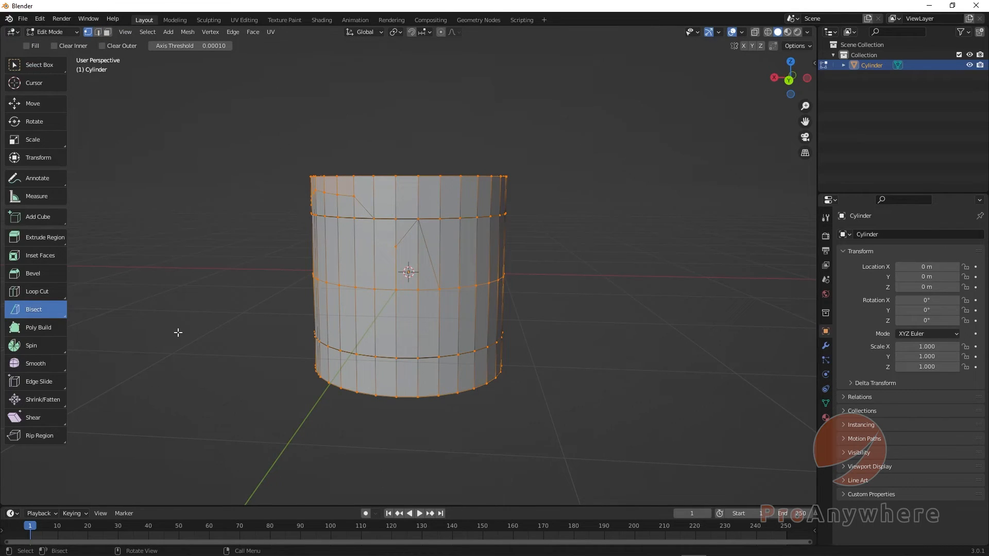
{"action": "mouse_move", "coordinate": [178, 333]}
{"action": "left_mouse_down"}
{"action": "mouse_move", "coordinate": [578, 145]}
{"action": "mouse_move", "coordinate": [642, 210]}
{"action": "mouse_move", "coordinate": [639, 200]}
{"action": "left_mouse_up"}
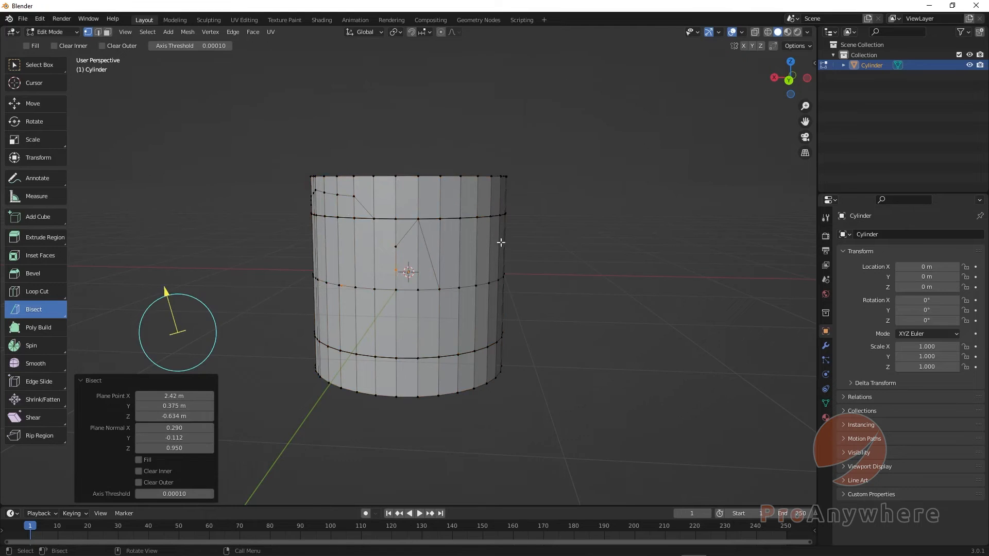
- Return to Select Box and select the entire cylinder mesh, including the vertices on its hidden side
{"action": "left_click", "coordinate": [30, 67]}
{"action": "key", "text": "a"}
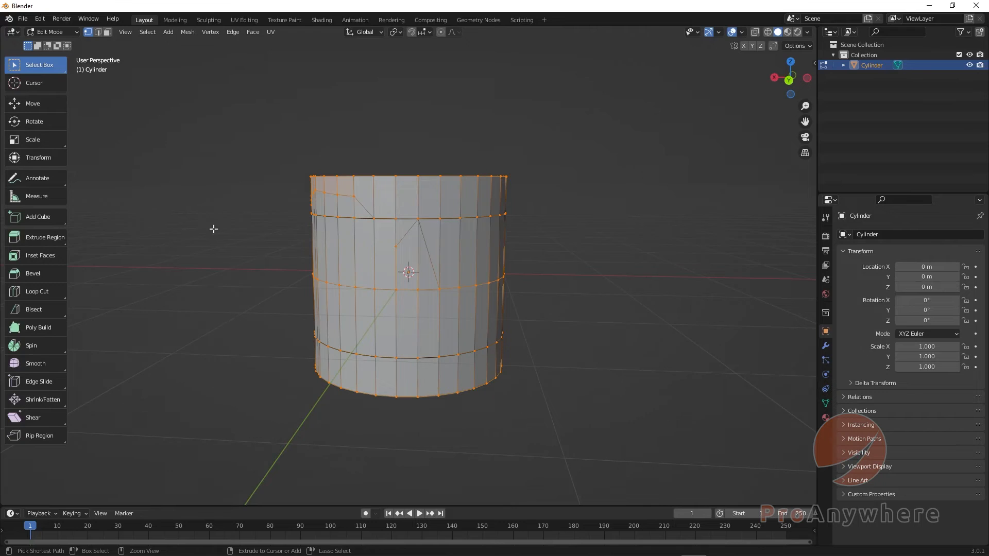
{"action": "key", "text": "alt+a"}
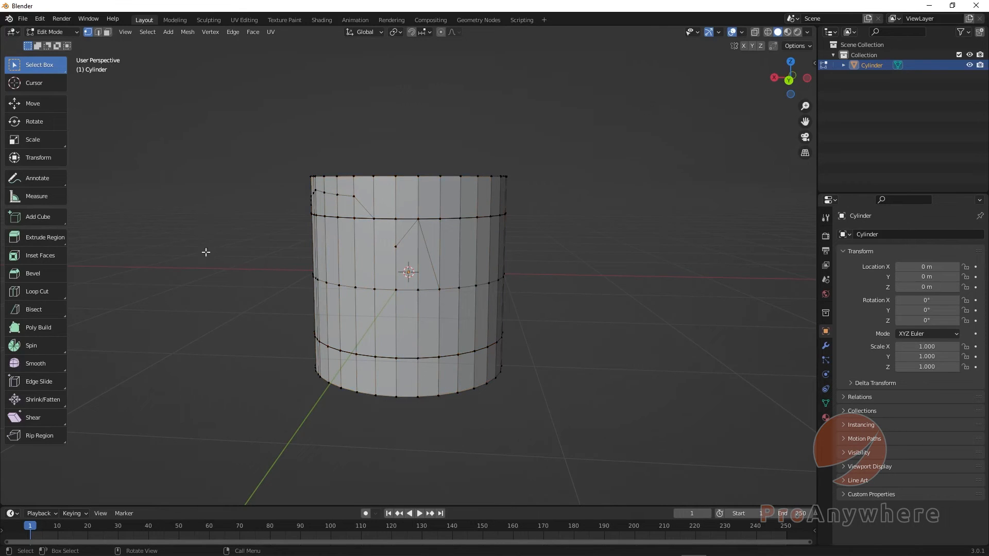
{"action": "left_click", "coordinate": [131, 32]}
{"action": "mouse_move", "coordinate": [148, 32]}
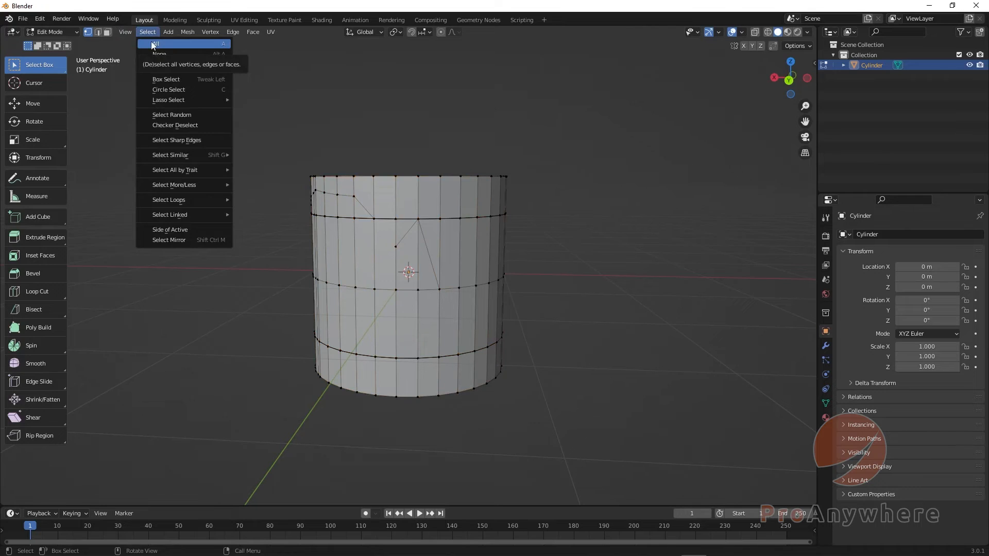
{"action": "left_click", "coordinate": [152, 44]}
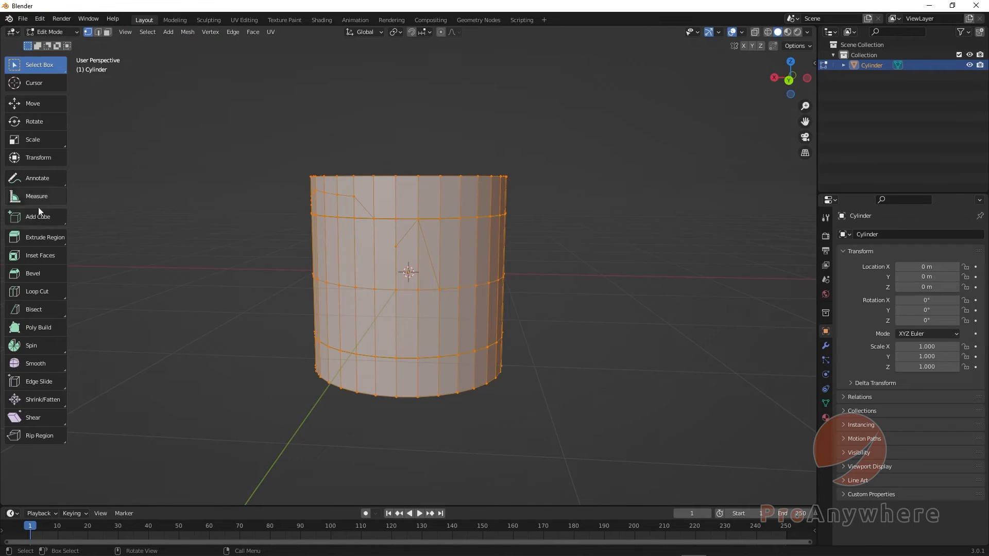
- Bisect the fully selected cylinder along a rising diagonal, keeping the operation's settings expanded
{"action": "left_click", "coordinate": [39, 311]}
{"action": "mouse_move", "coordinate": [201, 399]}
{"action": "left_mouse_down"}
{"action": "mouse_move", "coordinate": [379, 284]}
{"action": "mouse_move", "coordinate": [589, 188]}
{"action": "mouse_move", "coordinate": [592, 137]}
{"action": "mouse_move", "coordinate": [632, 289]}
{"action": "mouse_move", "coordinate": [600, 94]}
{"action": "mouse_move", "coordinate": [623, 173]}
{"action": "left_mouse_up"}
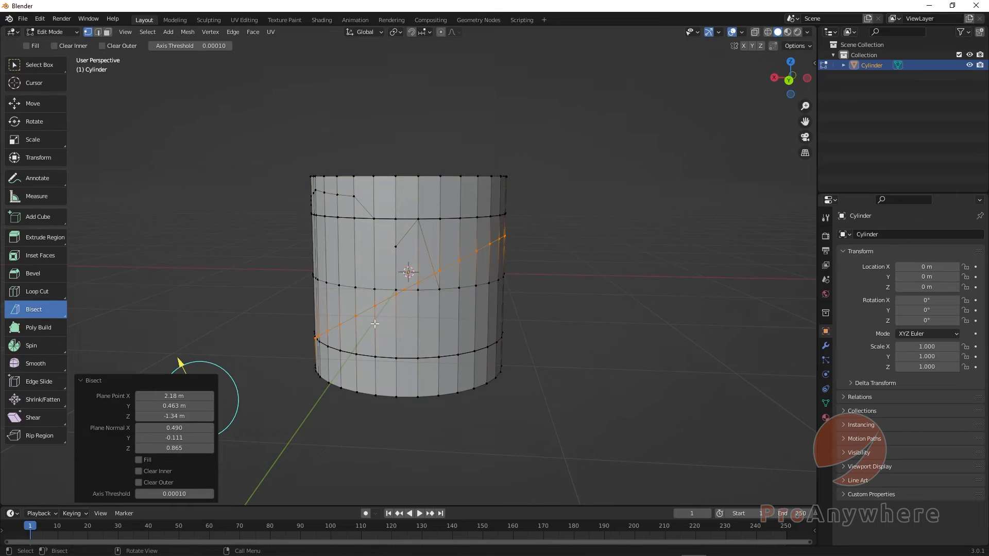
{"action": "left_click", "coordinate": [89, 383]}
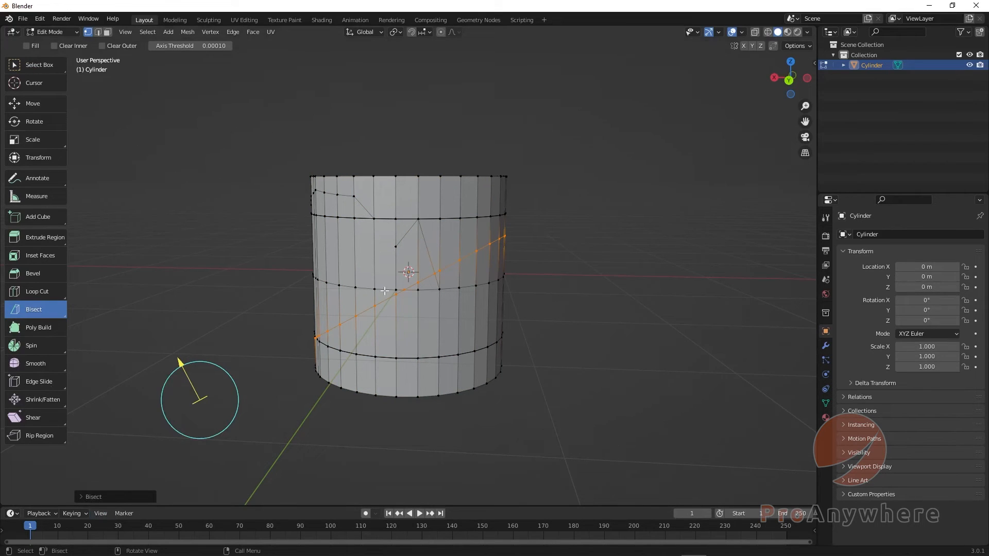
{"action": "left_click", "coordinate": [106, 497]}
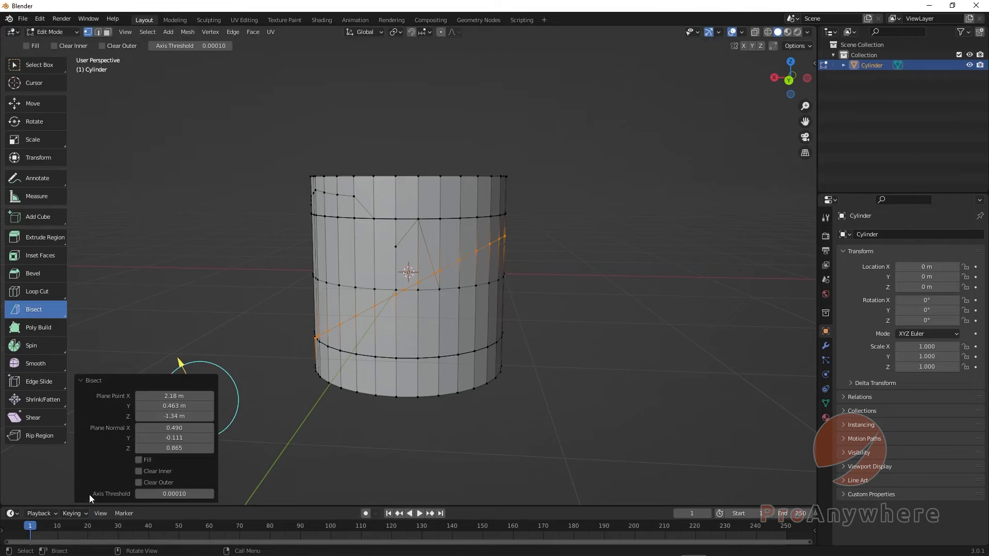
- Try shifting the bisect plane to point X 2.28 m and normal X -0.280, move it along its normal, and undo the bisect
{"action": "mouse_move", "coordinate": [171, 395]}
{"action": "left_mouse_down"}
{"action": "mouse_move", "coordinate": [161, 395]}
{"action": "mouse_move", "coordinate": [173, 396]}
{"action": "left_mouse_up"}
{"action": "left_click", "coordinate": [91, 381]}
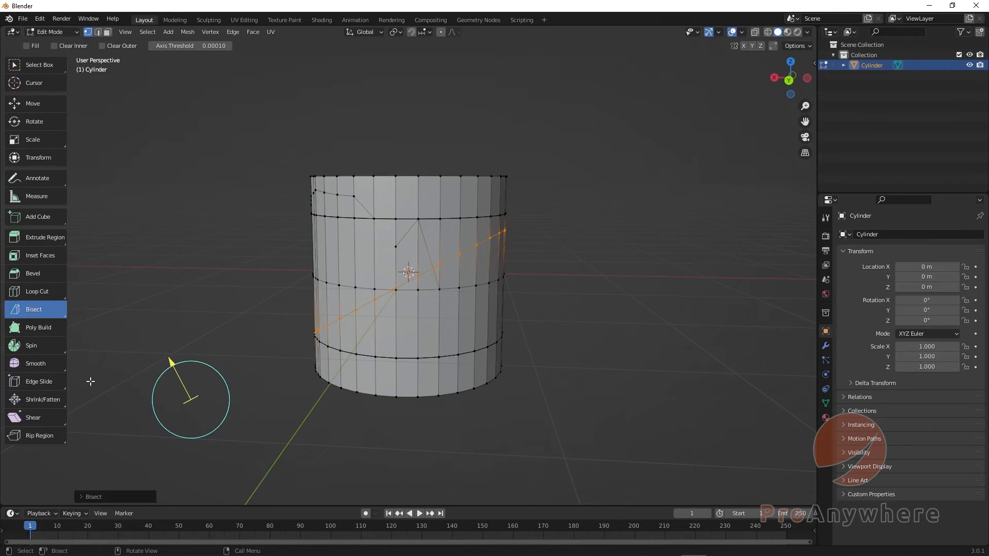
{"action": "left_click", "coordinate": [82, 497]}
{"action": "left_click_drag", "start_coordinate": [163, 406], "coordinate": [168, 475]}
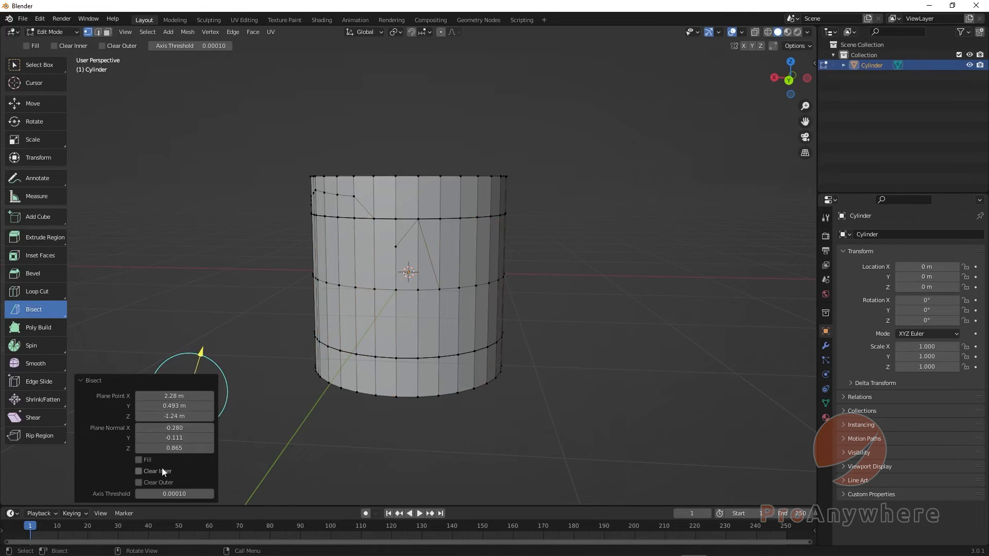
{"action": "left_click", "coordinate": [91, 383]}
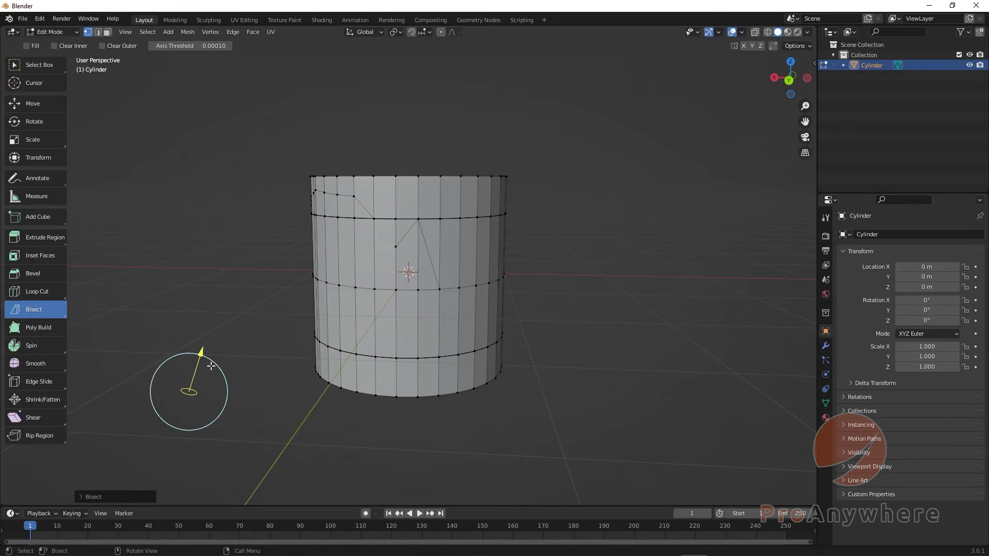
{"action": "left_click_drag", "start_coordinate": [201, 351], "coordinate": [251, 215]}
{"action": "key", "text": "ctrl+z"}
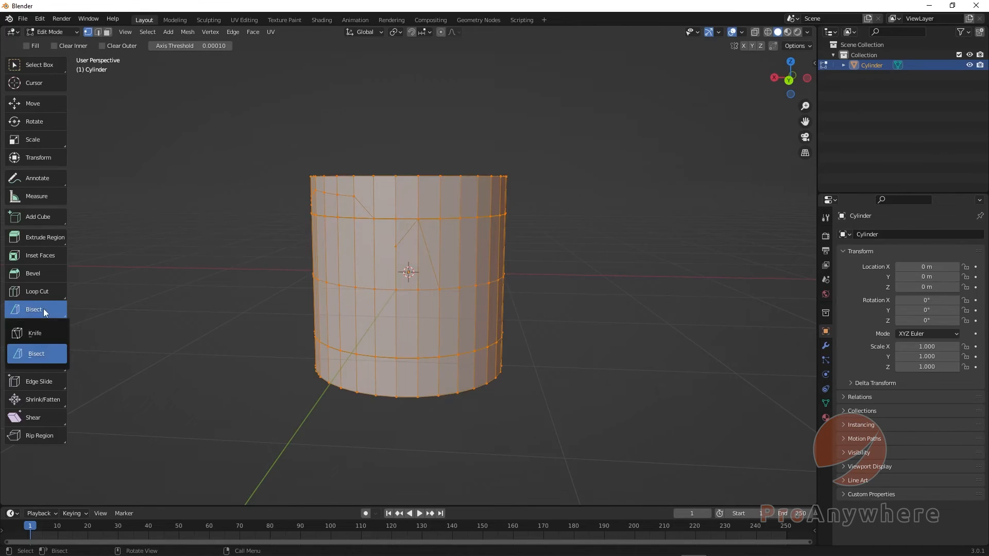
- Bisect the whole cylinder along a gently rising diagonal with plane point X at 1.93 m and normal X at 0.374
{"action": "left_click_drag", "start_coordinate": [220, 355], "coordinate": [551, 202]}
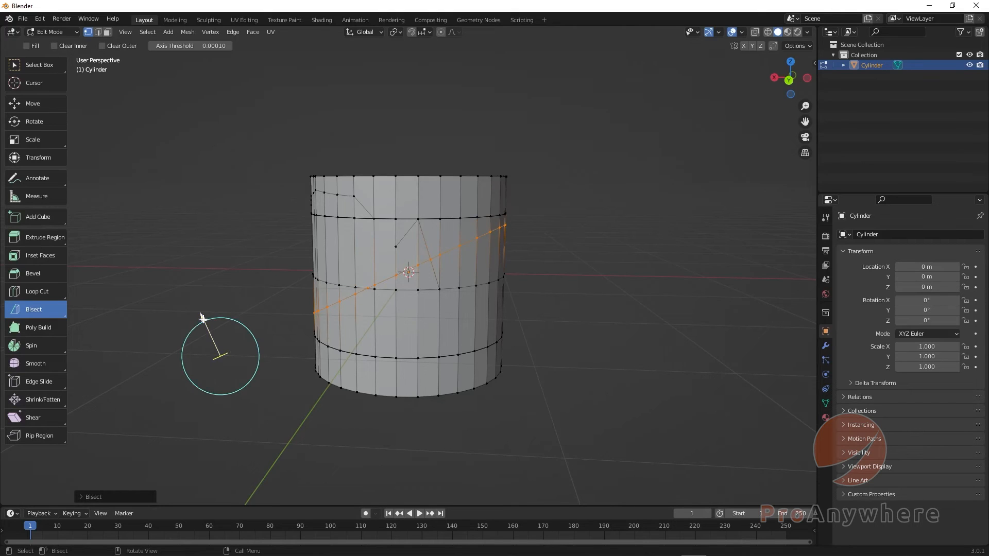
{"action": "left_click_drag", "start_coordinate": [203, 319], "coordinate": [244, 328]}
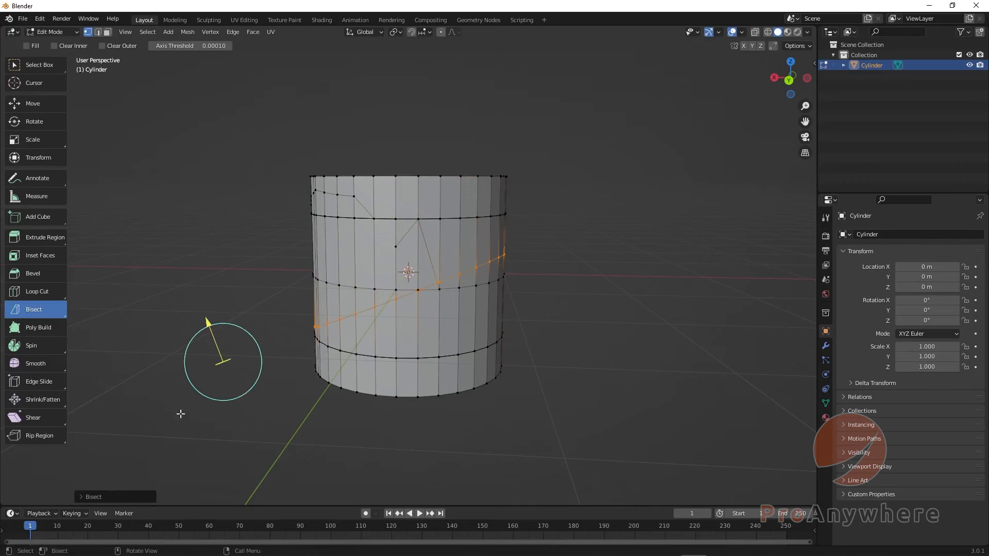
{"action": "left_click", "coordinate": [93, 496]}
{"action": "left_click_drag", "start_coordinate": [175, 396], "coordinate": [159, 397]}
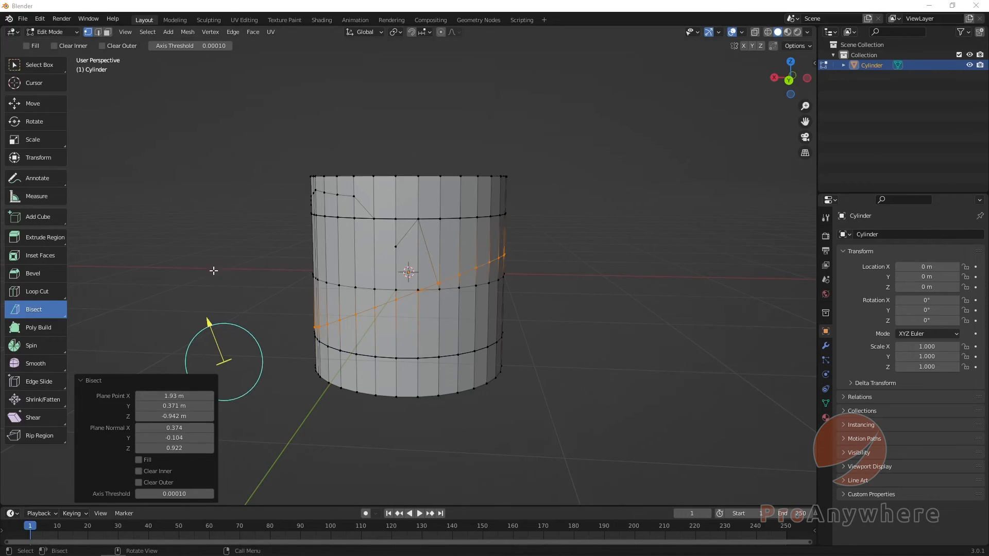
- Return to Select Box, clear the selection and switch to face selection mode
{"action": "middle_click_drag", "start_coordinate": [214, 270], "coordinate": [208, 269]}
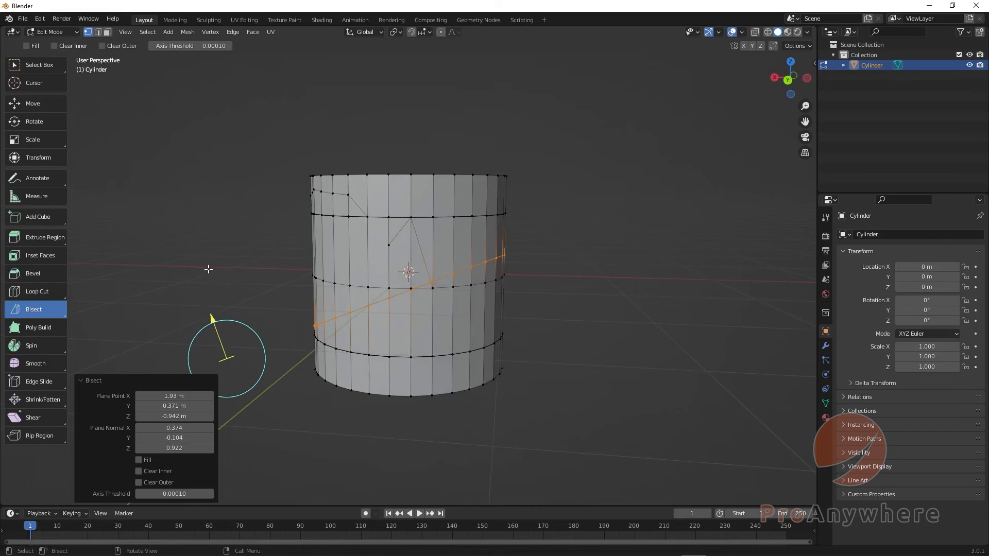
{"action": "left_click", "coordinate": [37, 65]}
{"action": "left_click", "coordinate": [256, 215]}
{"action": "middle_click_drag", "start_coordinate": [256, 215], "coordinate": [416, 311]}
{"action": "mouse_move", "coordinate": [257, 309]}
{"action": "middle_mouse_down"}
{"action": "mouse_move", "coordinate": [150, 318]}
{"action": "mouse_move", "coordinate": [298, 309]}
{"action": "mouse_move", "coordinate": [266, 315]}
{"action": "middle_mouse_up"}
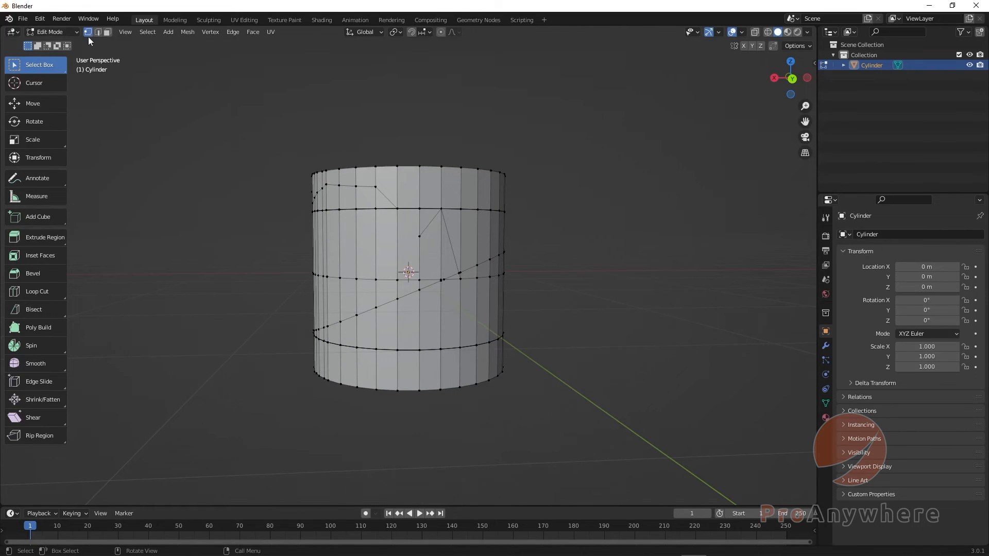
{"action": "middle_click_drag", "start_coordinate": [170, 101], "coordinate": [374, 356]}
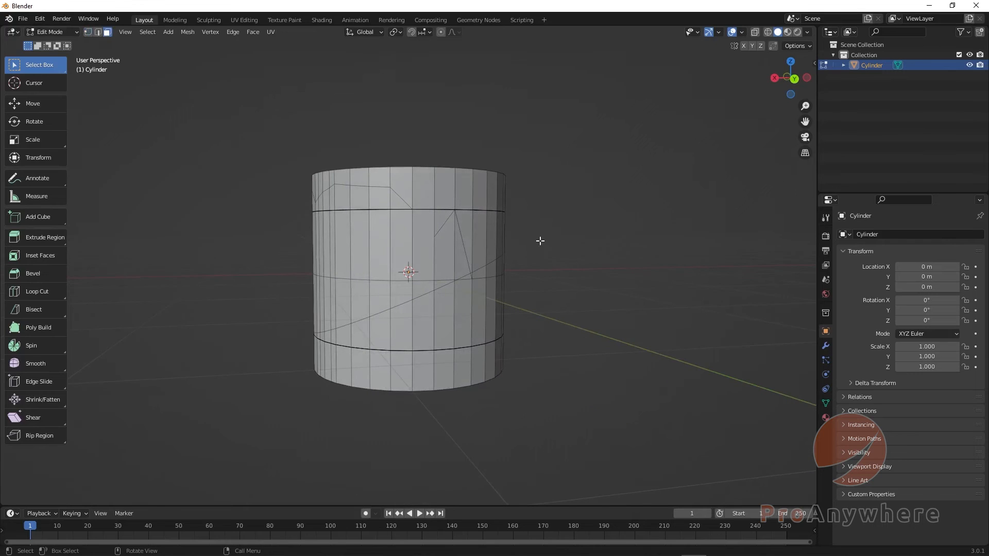
- Try deleting only the visible upper faces of the cylinder, and undo the deletion
{"action": "left_click_drag", "start_coordinate": [241, 111], "coordinate": [534, 232]}
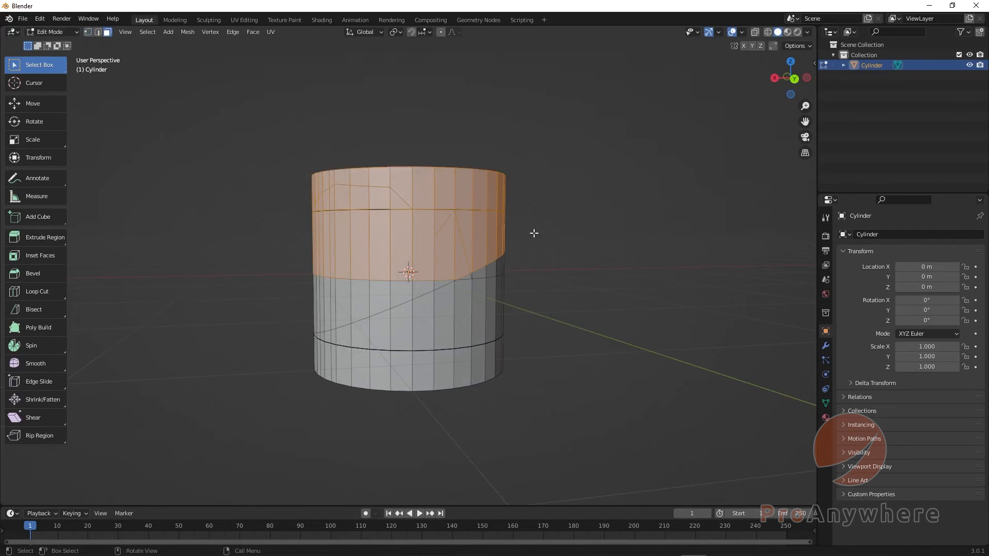
{"action": "key", "text": "x"}
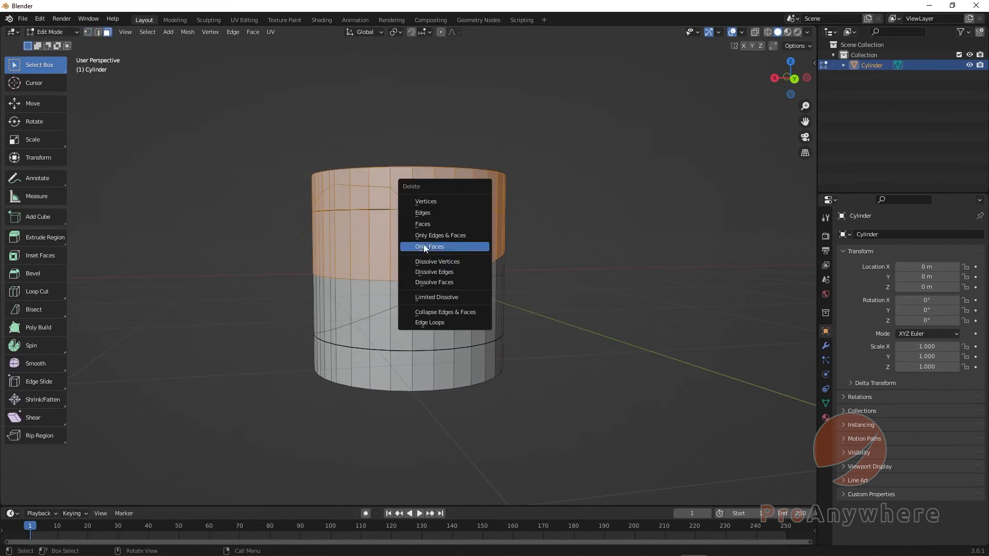
{"action": "left_click", "coordinate": [430, 220]}
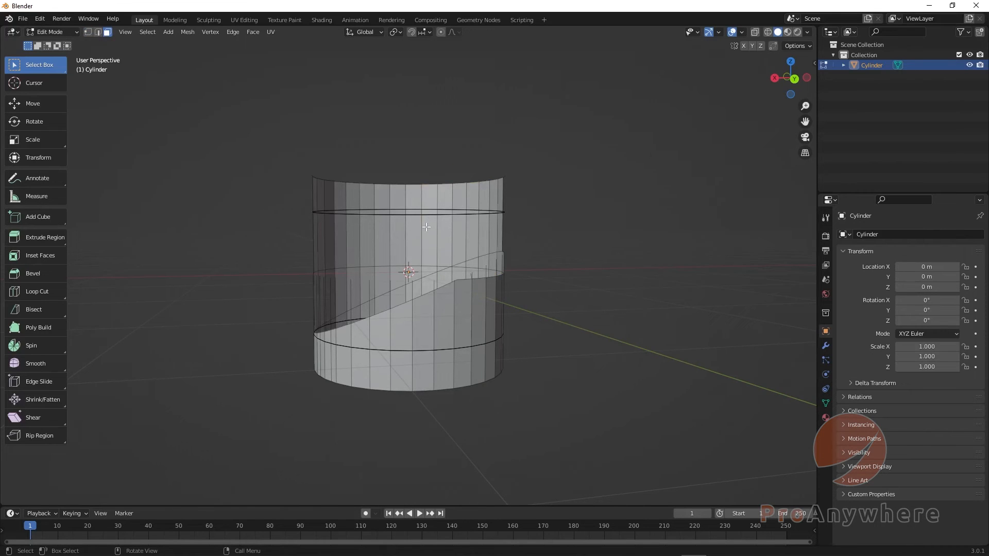
{"action": "key", "text": "ctrl+z"}
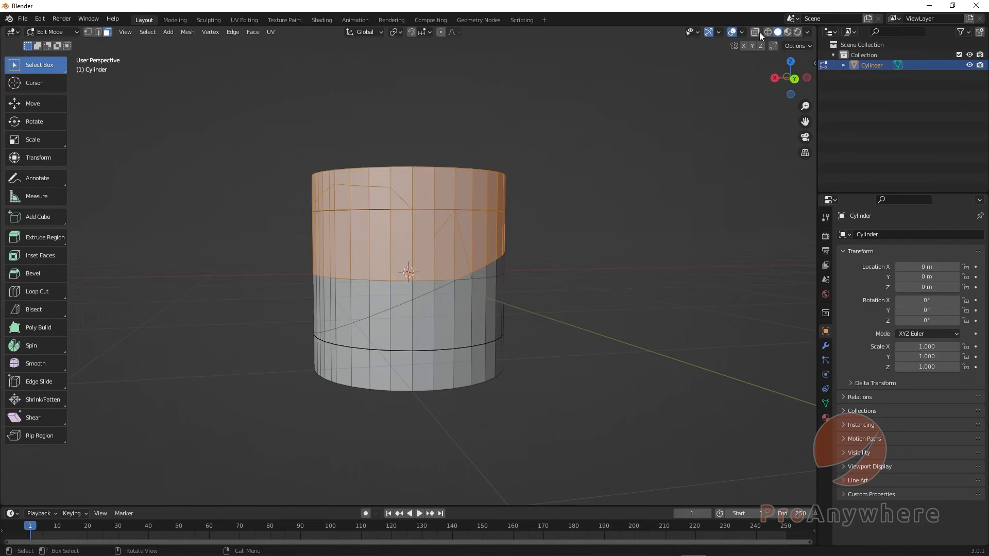
- Enable X-Ray and delete the cylinder's upper faces on both the near and far sides
{"action": "left_click", "coordinate": [755, 30]}
{"action": "left_click", "coordinate": [620, 174]}
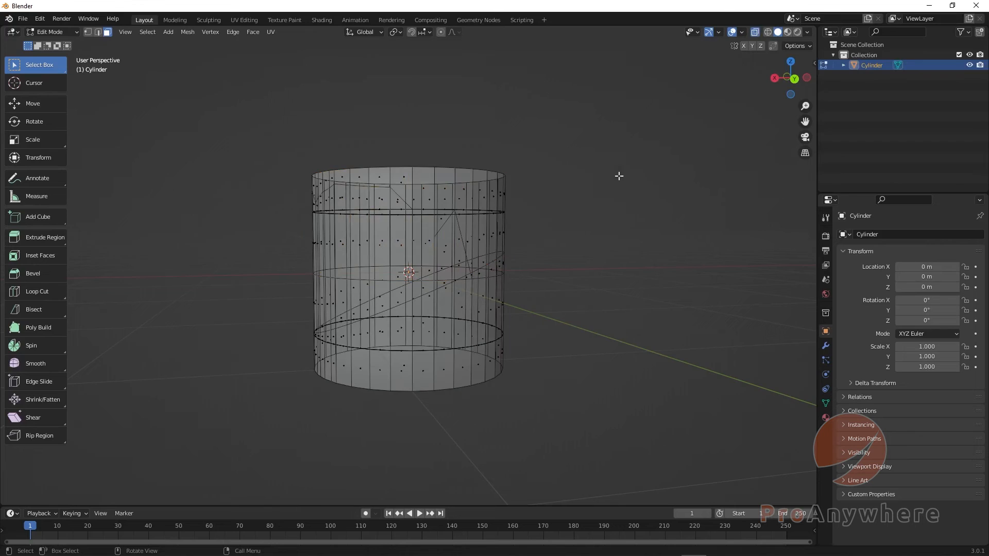
{"action": "left_click_drag", "start_coordinate": [244, 148], "coordinate": [544, 250]}
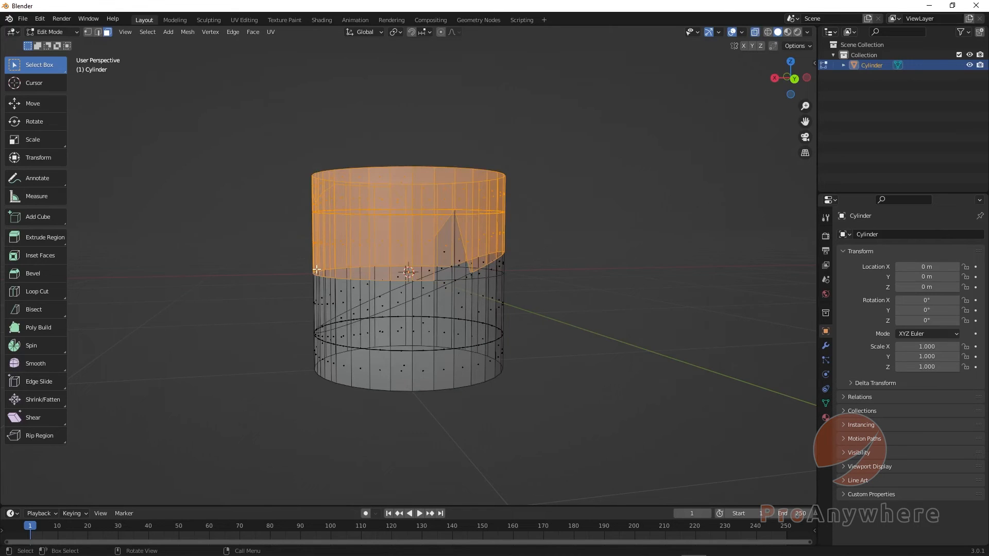
{"action": "key", "text": "x"}
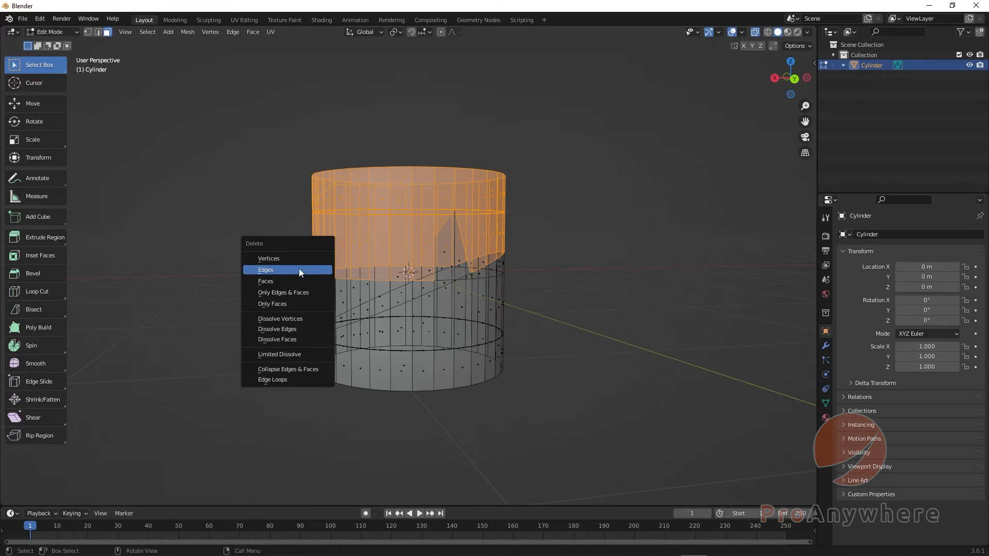
{"action": "left_click", "coordinate": [298, 281]}
- Delete the leftover pointed faces of the peaked Knife cut standing above the cylinder
{"action": "left_click_drag", "start_coordinate": [383, 203], "coordinate": [471, 259]}
{"action": "key", "text": "x"}
{"action": "left_click", "coordinate": [448, 258]}
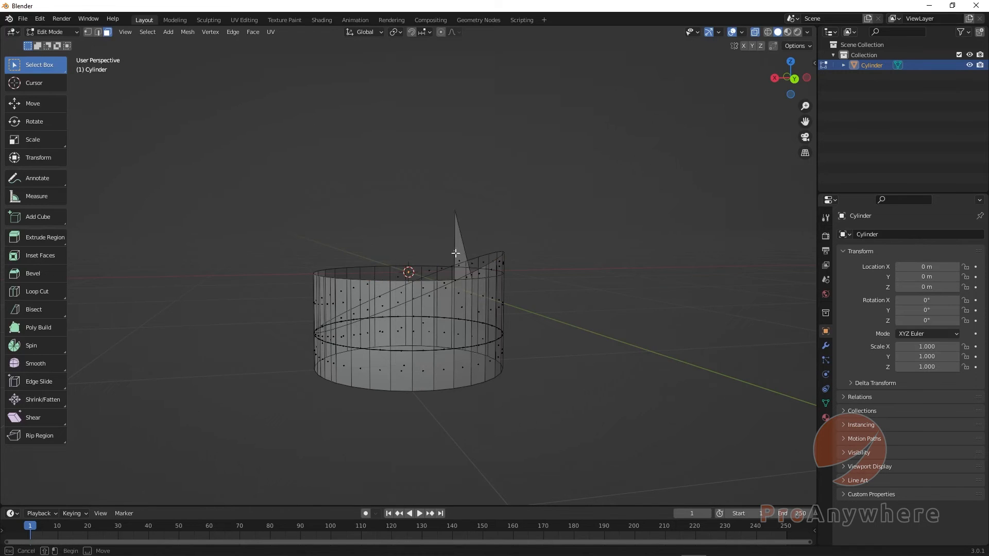
{"action": "left_click", "coordinate": [460, 260]}
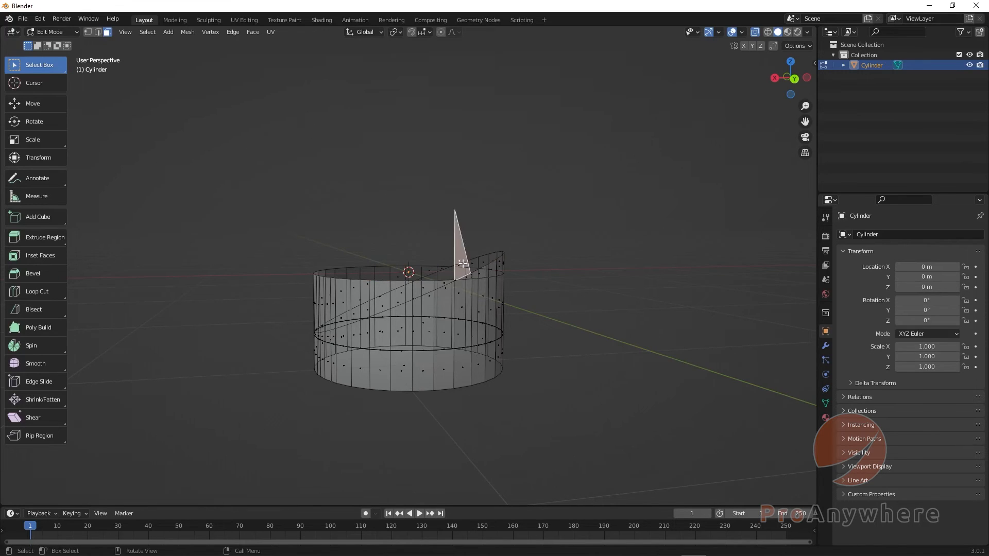
{"action": "key", "text": "x"}
{"action": "left_click", "coordinate": [412, 265]}
- Delete the leftover faces above the diagonal cut around its low end
{"action": "middle_click_drag", "start_coordinate": [404, 272], "coordinate": [278, 295]}
{"action": "left_click_drag", "start_coordinate": [262, 257], "coordinate": [386, 297]}
{"action": "key", "text": "x"}
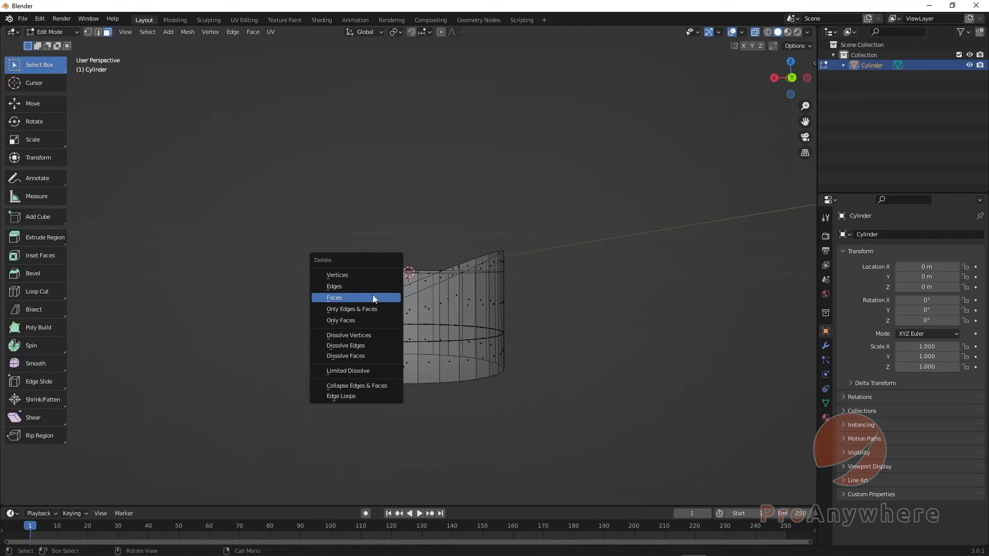
{"action": "left_click", "coordinate": [322, 288]}
{"action": "left_click_drag", "start_coordinate": [299, 270], "coordinate": [347, 305]}
{"action": "key", "text": "x"}
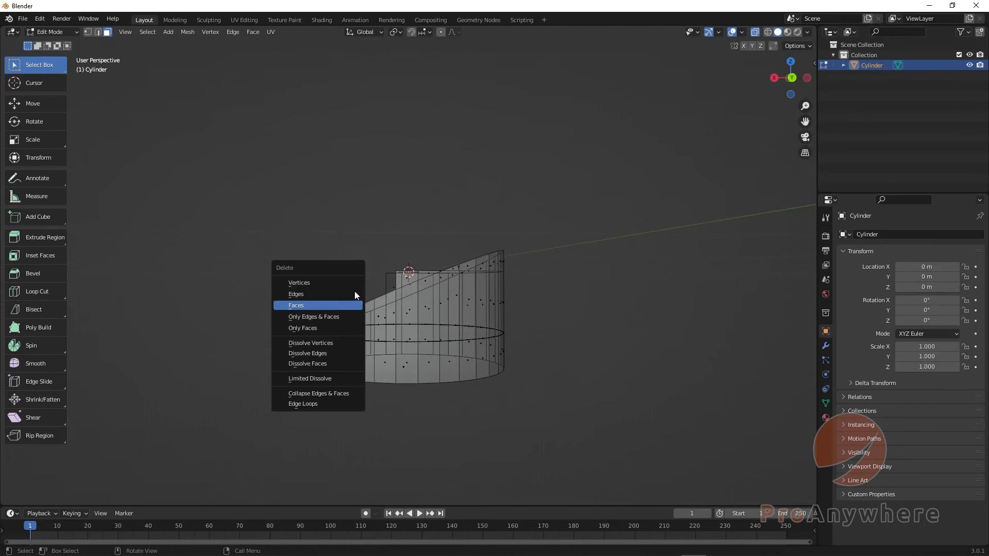
{"action": "left_click", "coordinate": [311, 306]}
- Delete the remaining faces above the diagonal cut near the middle of the cylinder
{"action": "left_click_drag", "start_coordinate": [369, 253], "coordinate": [430, 276]}
{"action": "key", "text": "x"}
{"action": "left_click", "coordinate": [381, 290]}
{"action": "key", "text": "x"}
{"action": "left_click", "coordinate": [394, 282]}
{"action": "key", "text": "x"}
{"action": "left_click", "coordinate": [407, 276]}
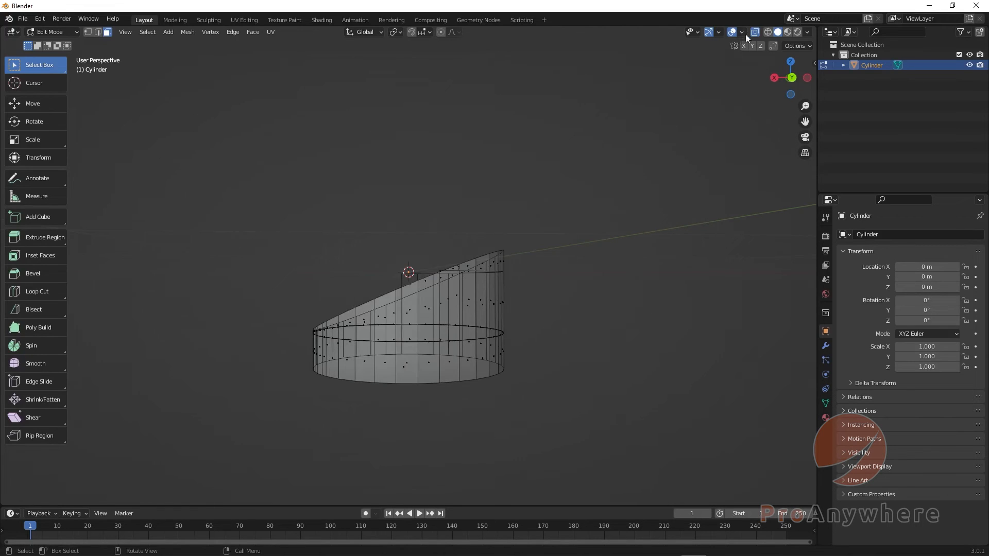
- Disable X-Ray and delete the four leftover faces standing above the diagonal cut on the cylinder's far side
{"action": "left_click", "coordinate": [754, 32]}
{"action": "middle_click_drag", "start_coordinate": [509, 289], "coordinate": [775, 300]}
{"action": "left_click", "coordinate": [462, 291]}
{"action": "left_click", "coordinate": [474, 285]}
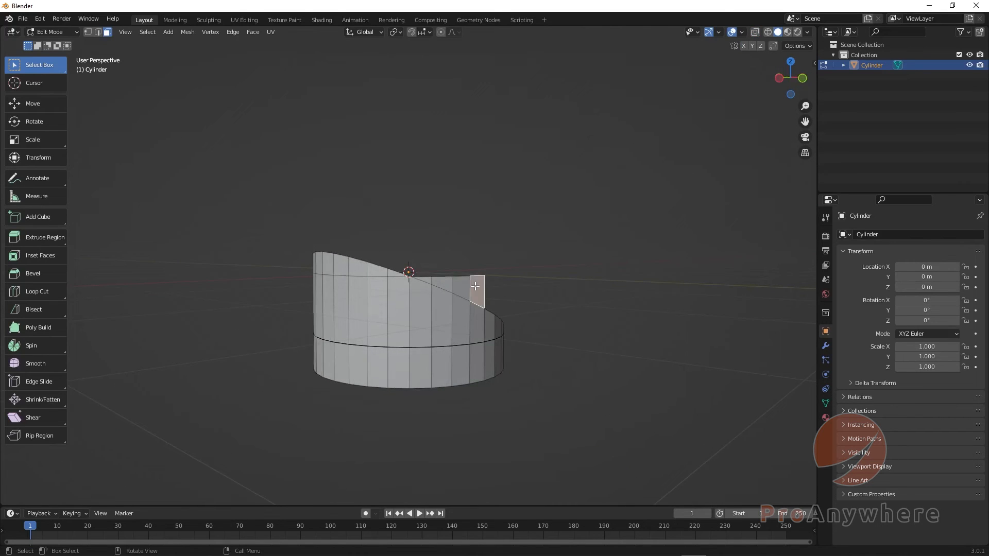
{"action": "left_click", "coordinate": [461, 284], "text": "shift"}
{"action": "left_click", "coordinate": [442, 282], "text": "shift"}
{"action": "left_click", "coordinate": [426, 281], "text": "shift"}
{"action": "key", "text": "x"}
{"action": "left_click", "coordinate": [455, 313]}
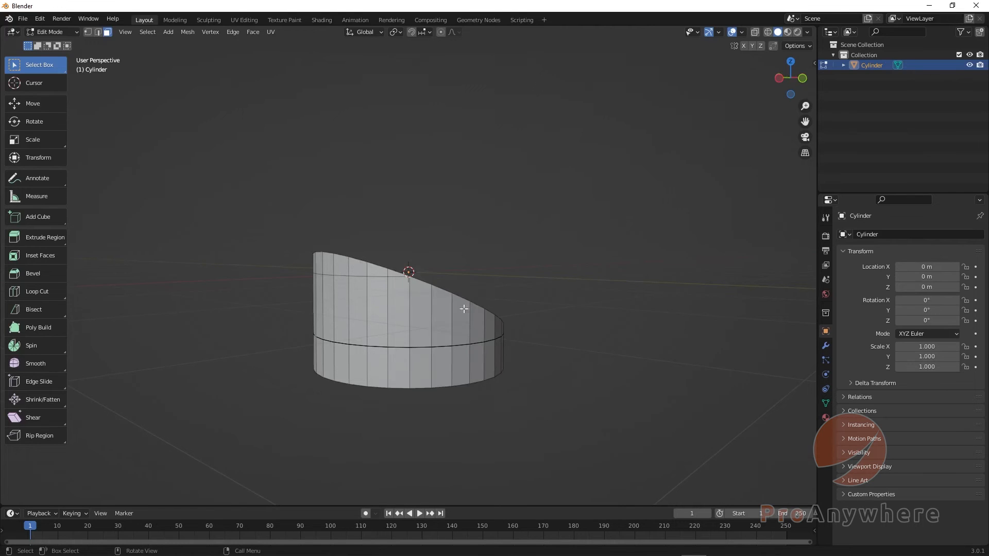
{"action": "middle_click_drag", "start_coordinate": [455, 312], "coordinate": [273, 293]}
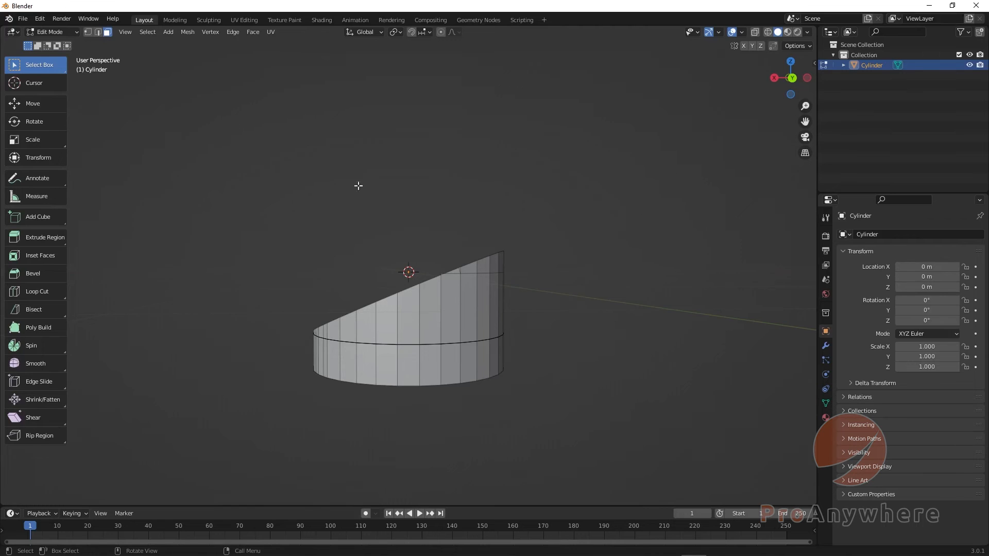
- Switch to Object Mode and inspect the diagonally cut cylinder from the side
{"action": "left_click", "coordinate": [70, 32]}
{"action": "left_click", "coordinate": [66, 41]}
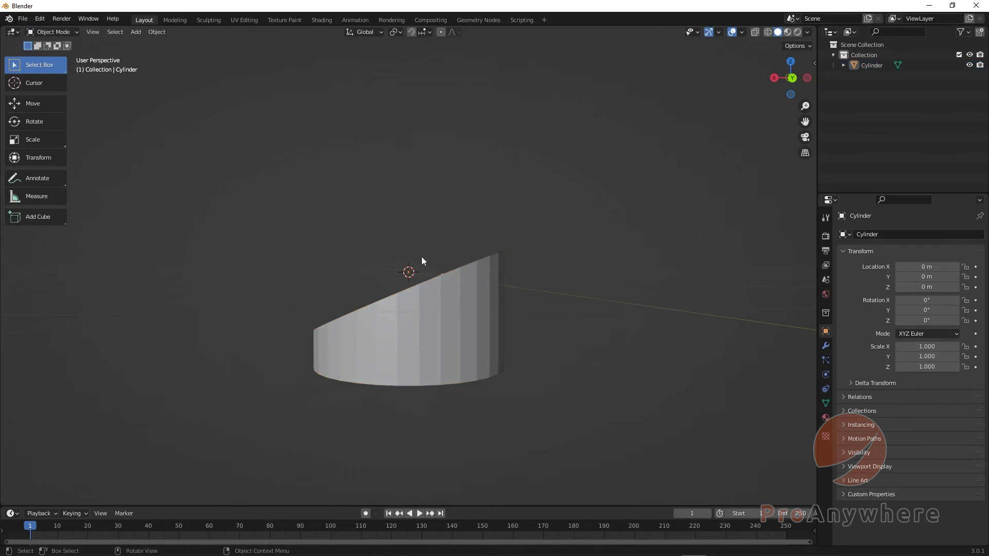
{"action": "middle_click_drag", "start_coordinate": [481, 354], "coordinate": [491, 350]}
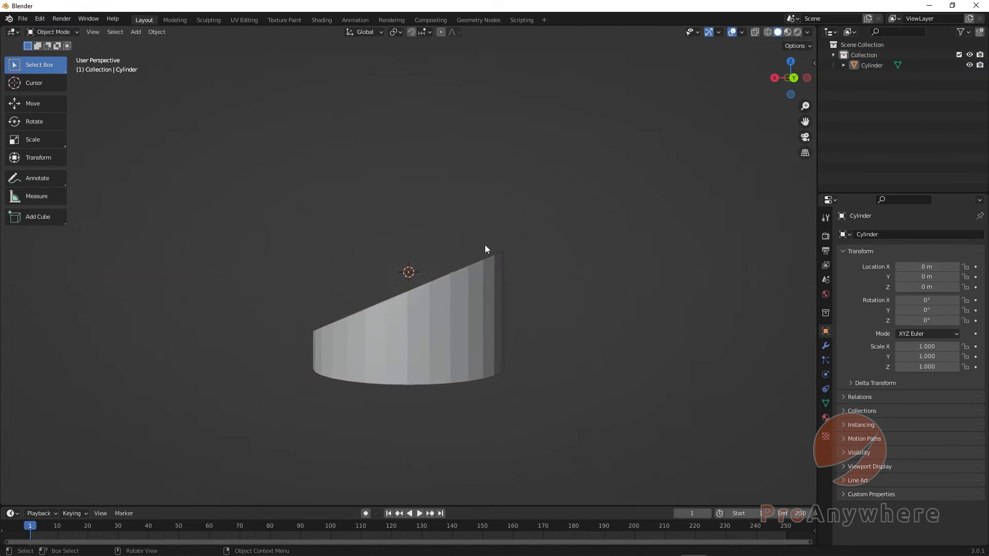
- Return the cylinder to Edit Mode, undo the face deletions and the diagonal Bisect, and clear the selection
{"action": "left_click", "coordinate": [407, 308]}
{"action": "key", "text": "Tab"}
{"action": "key", "text": "Right"}
{"action": "key", "text": "ctrl+z"}
{"action": "key", "text": "ctrl+z"}
{"action": "key", "text": "ctrl+z"}
{"action": "key", "text": "ctrl+z"}
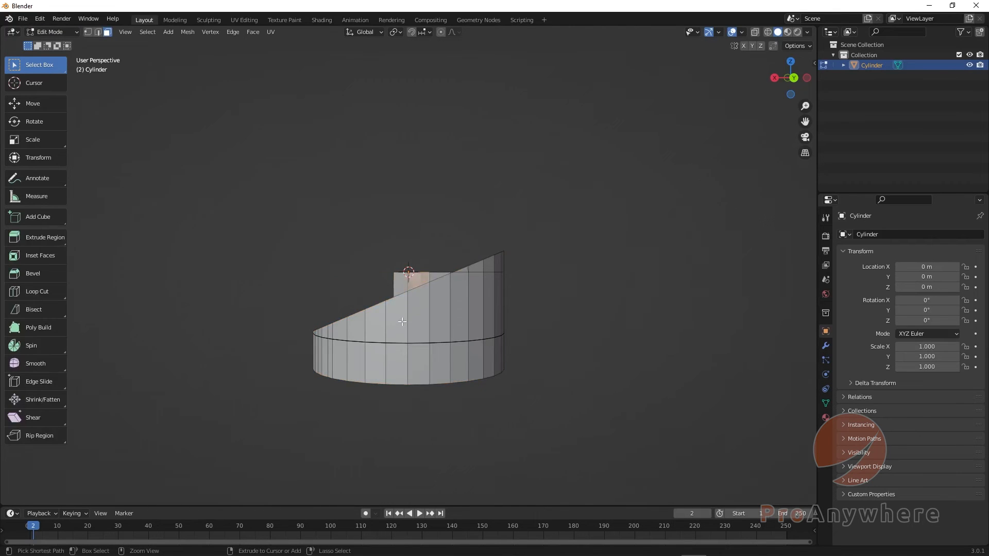
{"action": "middle_click_drag", "start_coordinate": [509, 328], "coordinate": [497, 352]}
{"action": "scroll", "coordinate": [497, 351], "scroll_direction": "down", "scroll_amount": 2}
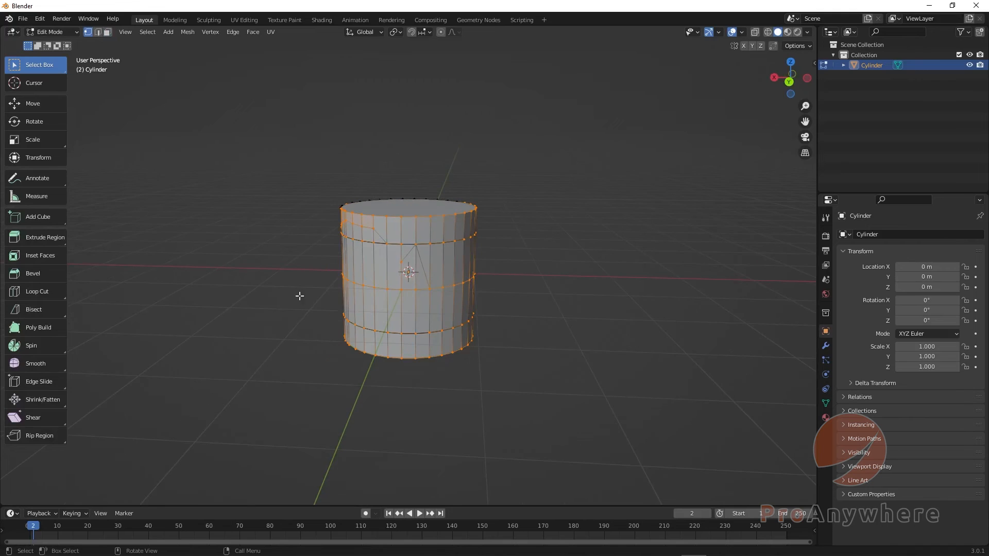
{"action": "middle_click_drag", "start_coordinate": [276, 270], "coordinate": [293, 258]}
{"action": "left_click", "coordinate": [294, 258]}
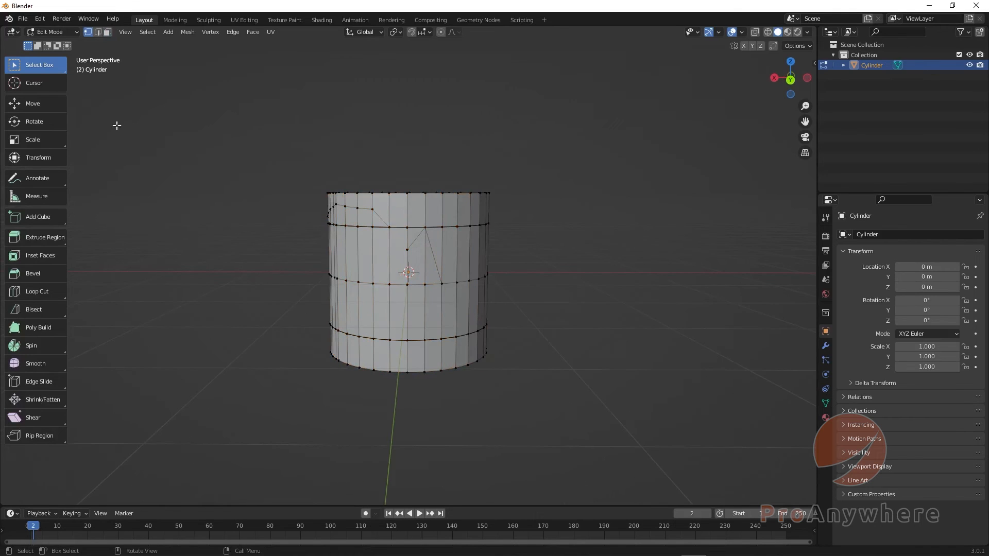
- Switch the cylinder between Object Mode and Edit Mode to compare which commands each mode offers
{"action": "left_click", "coordinate": [67, 32]}
{"action": "left_click", "coordinate": [52, 44]}
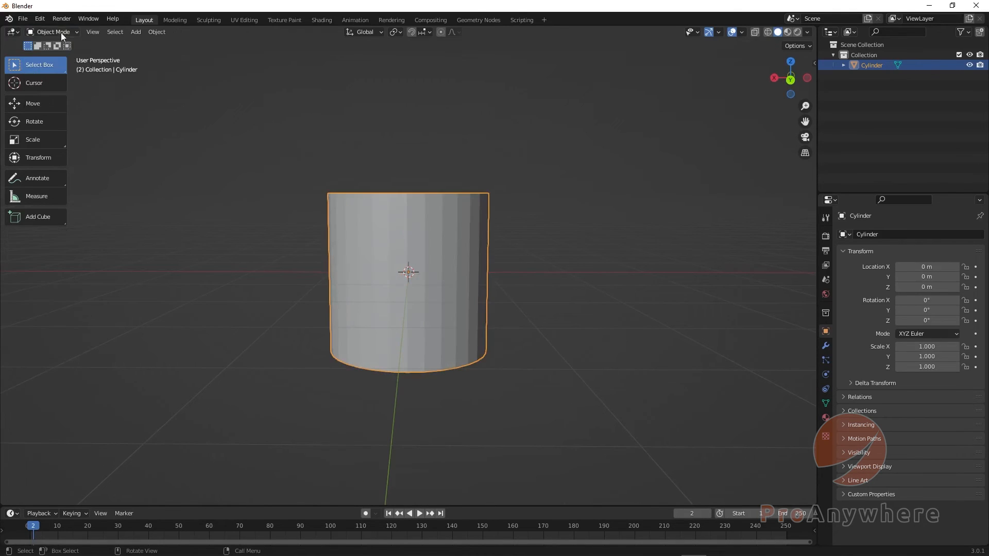
{"action": "left_click", "coordinate": [60, 32]}
{"action": "left_click", "coordinate": [53, 54]}
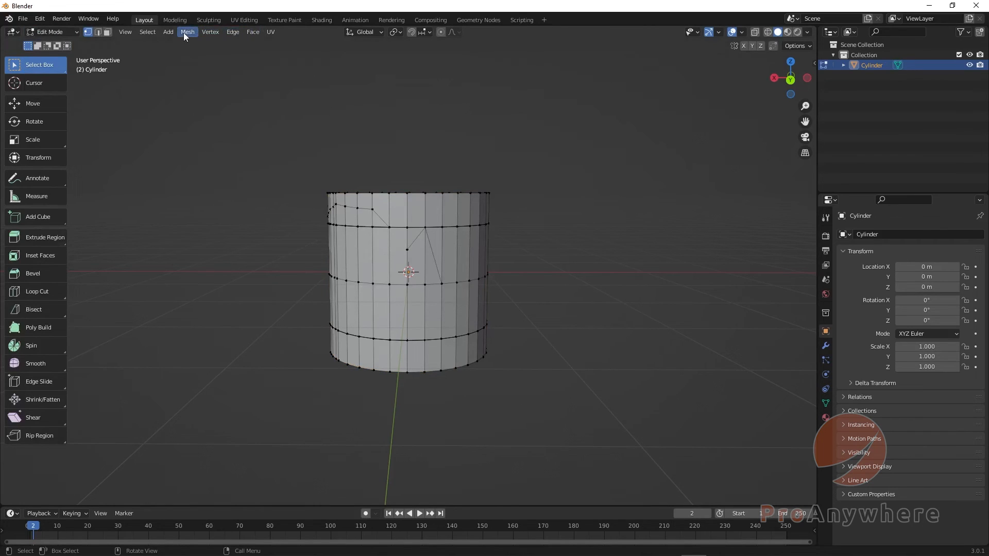
{"action": "left_click", "coordinate": [48, 32]}
{"action": "left_click", "coordinate": [46, 44]}
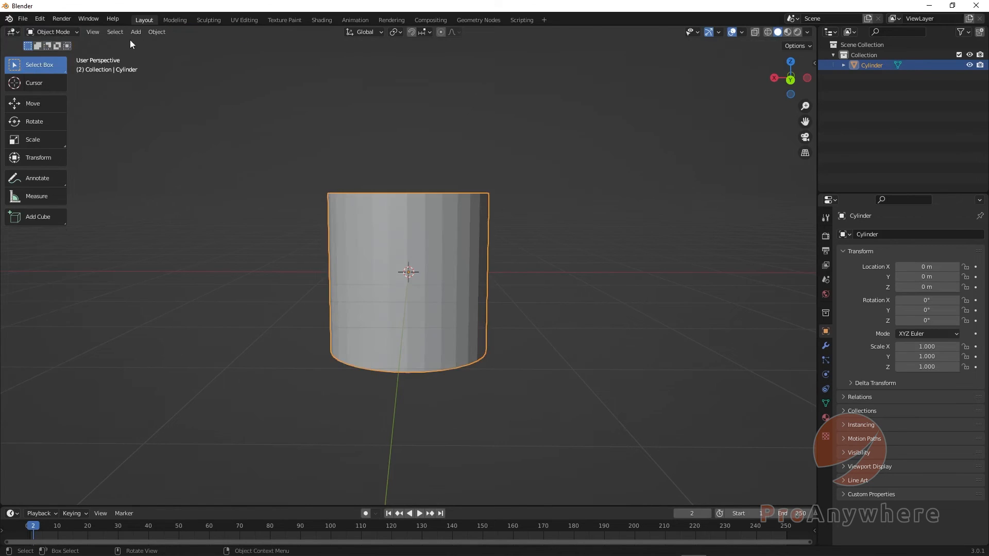
{"action": "left_click", "coordinate": [47, 32]}
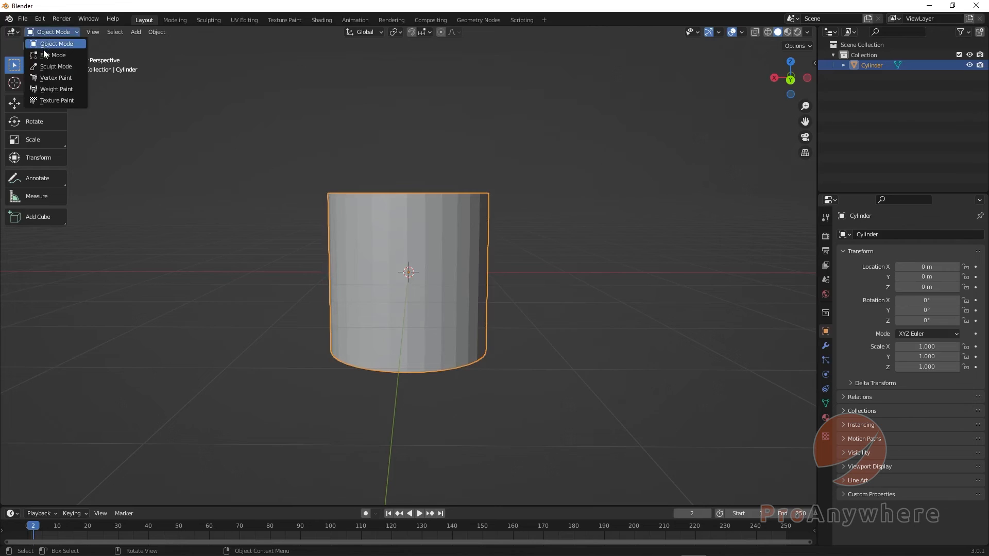
{"action": "left_click", "coordinate": [44, 53]}
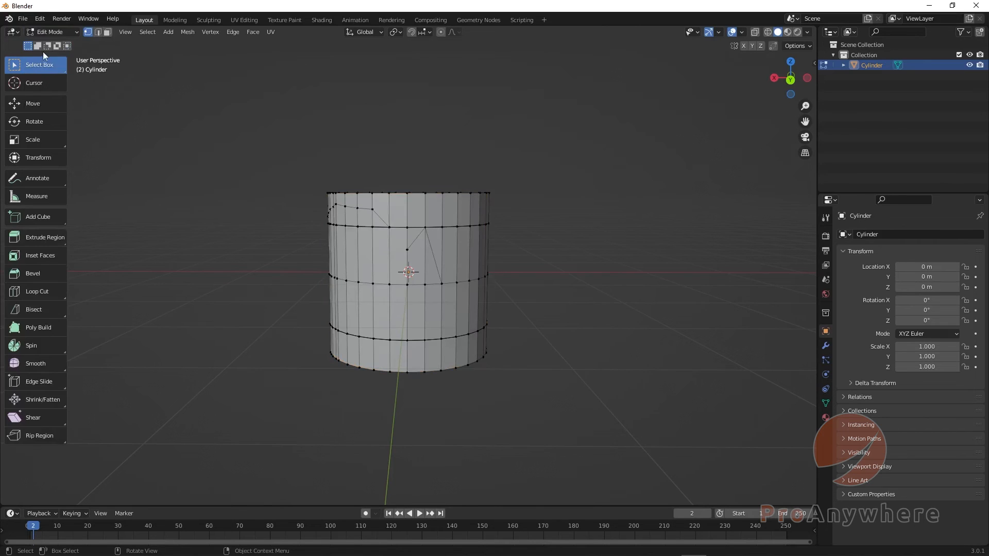
- Examine the mesh, vertex and edge commands available in Edit Mode
{"action": "left_click", "coordinate": [188, 32]}
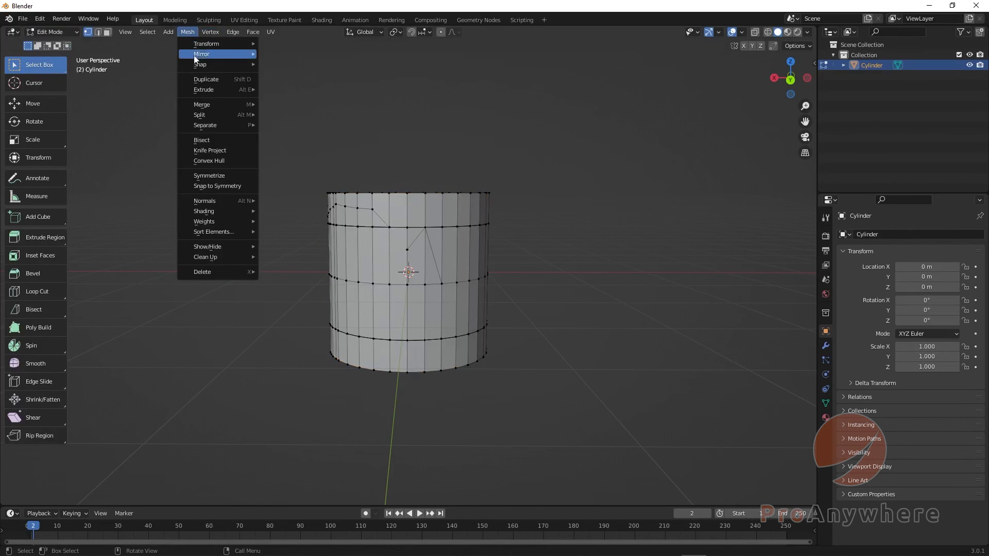
{"action": "left_click", "coordinate": [210, 31]}
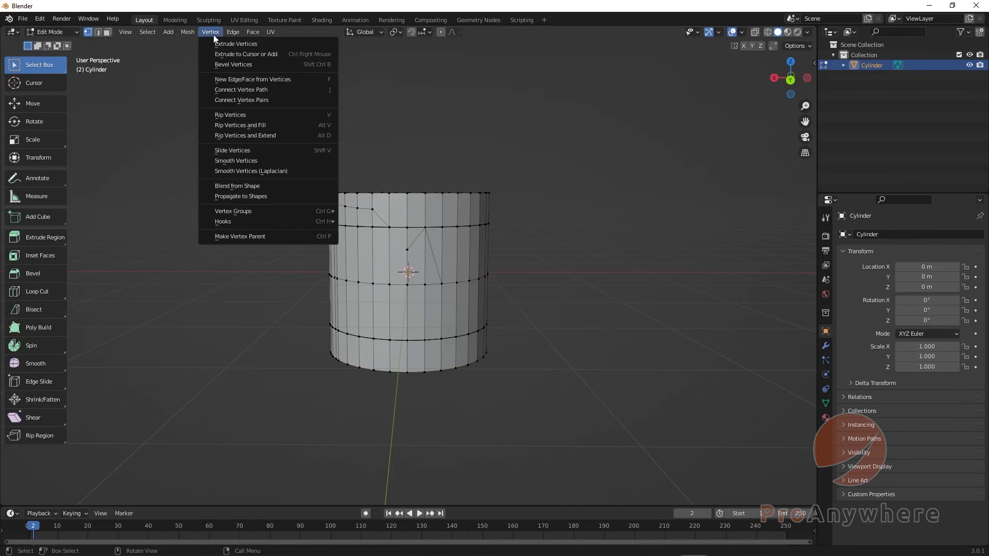
{"action": "mouse_move", "coordinate": [231, 33]}
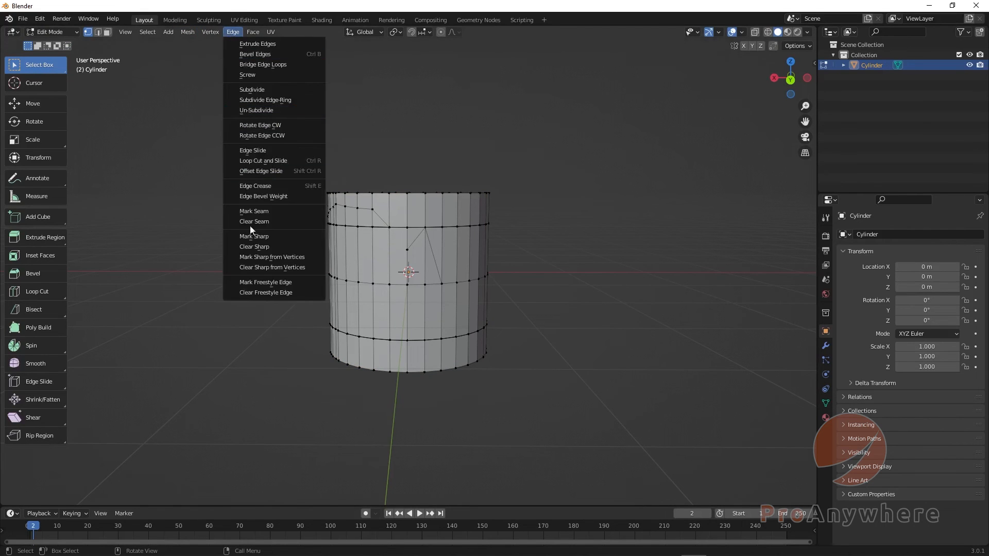
{"action": "scroll", "coordinate": [369, 246], "scroll_direction": "up", "scroll_amount": 2}
{"action": "scroll", "coordinate": [515, 275], "scroll_direction": "down", "scroll_amount": 1}
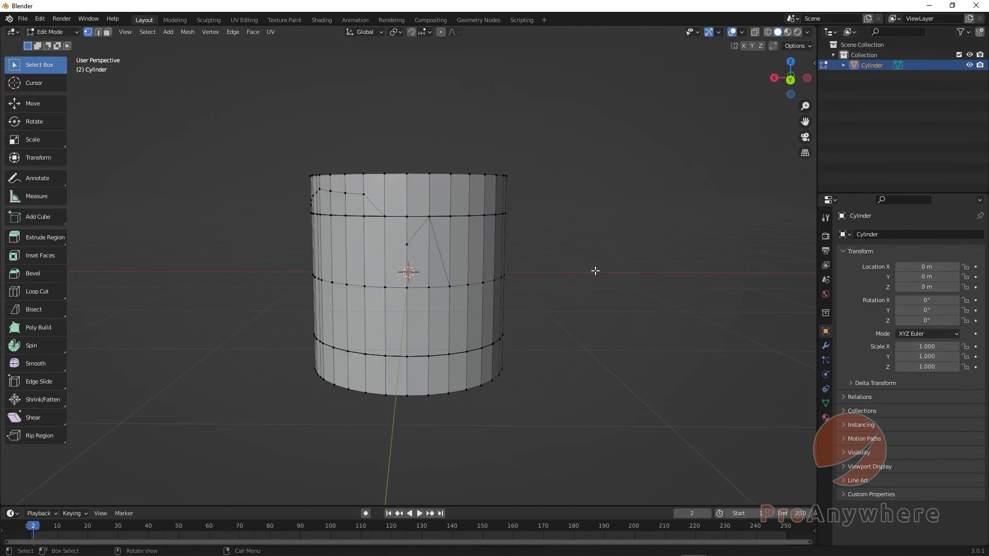
- In edge select mode, select six adjacent vertical edges in the band just above the cylinder's middle loop
{"action": "key", "text": "KP_1"}
{"action": "middle_click_drag", "start_coordinate": [525, 271], "coordinate": [479, 247]}
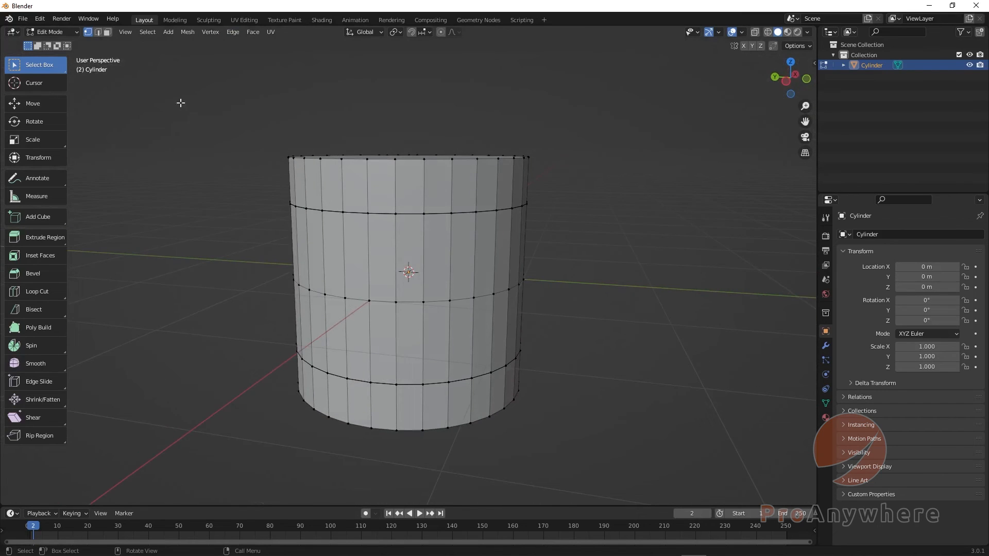
{"action": "left_click", "coordinate": [98, 32]}
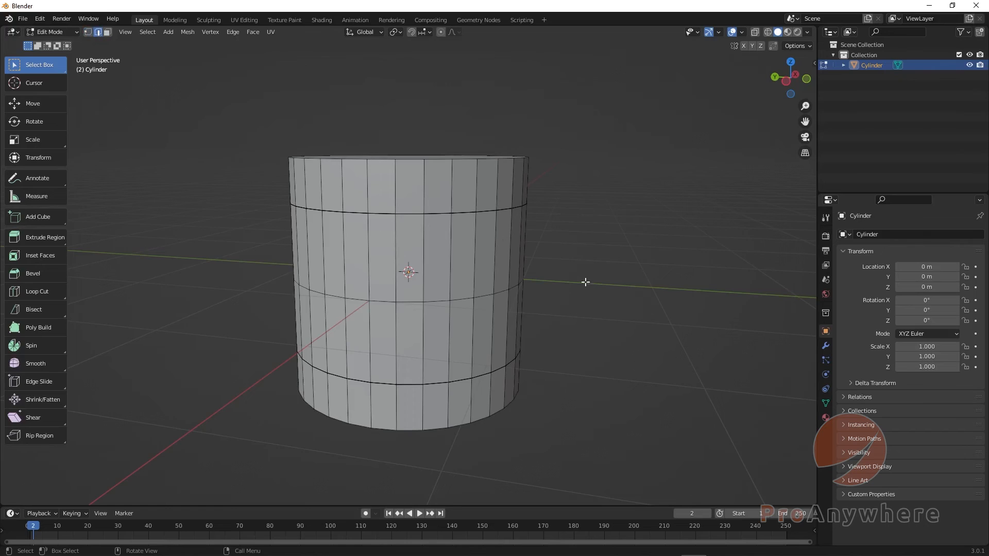
{"action": "middle_click_drag", "start_coordinate": [586, 282], "coordinate": [577, 263]}
{"action": "left_click", "coordinate": [353, 227]}
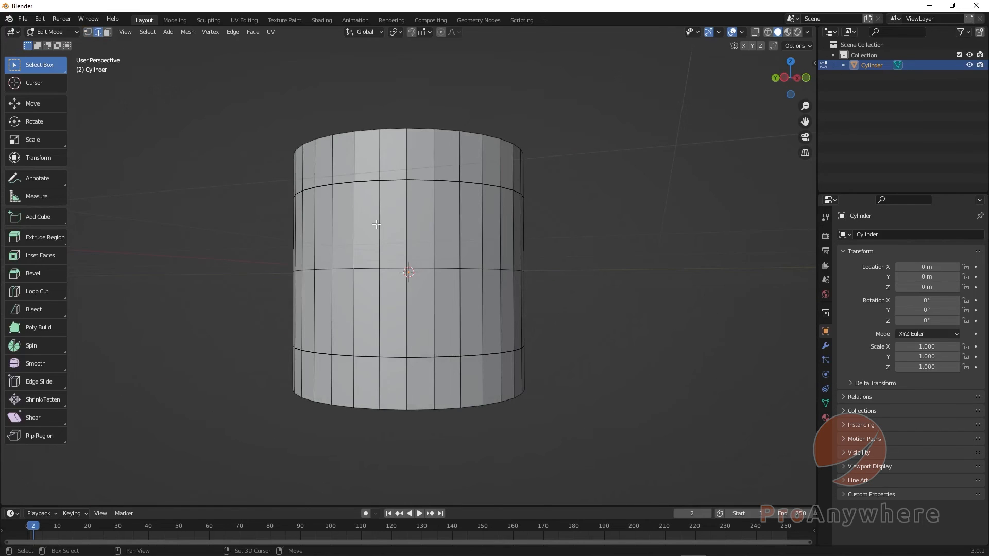
{"action": "left_click", "coordinate": [380, 227], "text": "shift"}
{"action": "left_click", "coordinate": [407, 225], "text": "shift"}
{"action": "left_click", "coordinate": [436, 226], "text": "shift"}
{"action": "left_click", "coordinate": [459, 227], "text": "shift"}
{"action": "left_click", "coordinate": [484, 232], "text": "shift"}
{"action": "middle_click_drag", "start_coordinate": [589, 289], "coordinate": [543, 311]}
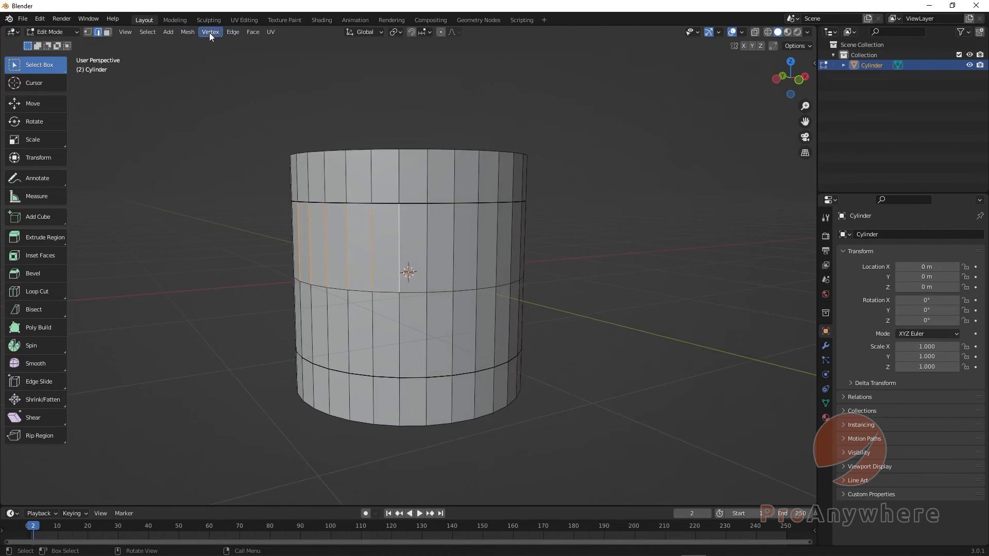
- Review the vertex, edge and face command lists with the six vertical edges selected
{"action": "left_click", "coordinate": [229, 33]}
{"action": "key", "text": "ctrl"}
{"action": "key", "text": "ctrl+v"}
{"action": "left_click", "coordinate": [210, 31]}
{"action": "key", "text": "ctrl+e"}
{"action": "left_click", "coordinate": [232, 31]}
{"action": "key", "text": "ctrl+e"}
{"action": "key", "text": "ctrl+f"}
{"action": "left_click", "coordinate": [253, 32]}
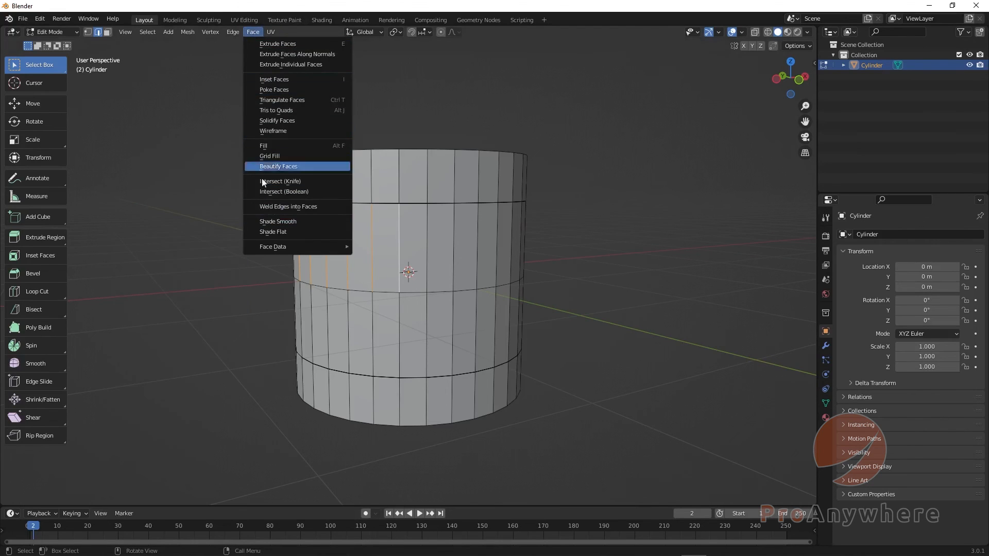
{"action": "middle_click_drag", "start_coordinate": [300, 327], "coordinate": [263, 333]}
- Subdivide the six selected vertical edges with one cut
{"action": "left_click", "coordinate": [232, 32]}
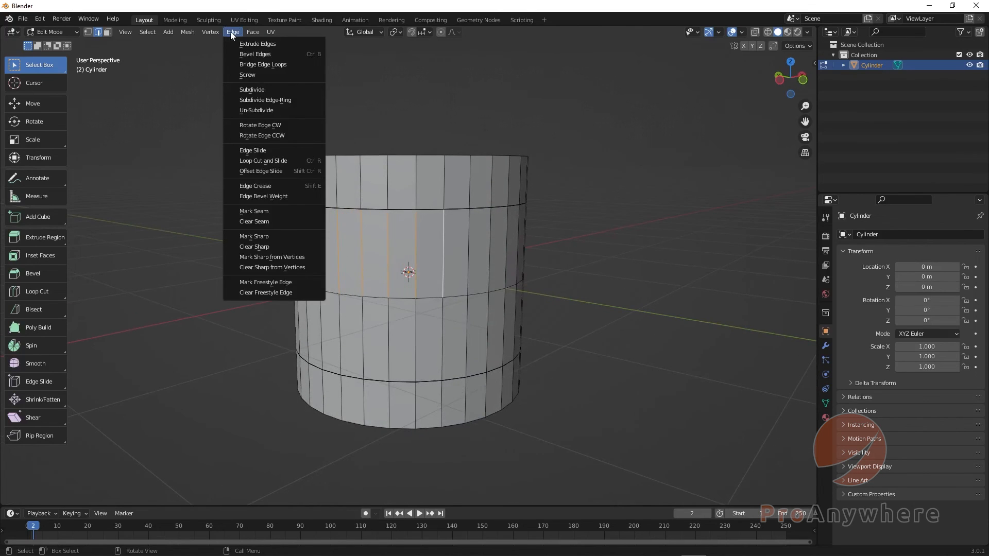
{"action": "left_click", "coordinate": [238, 88]}
{"action": "scroll", "coordinate": [591, 273], "scroll_direction": "up", "scroll_amount": 3}
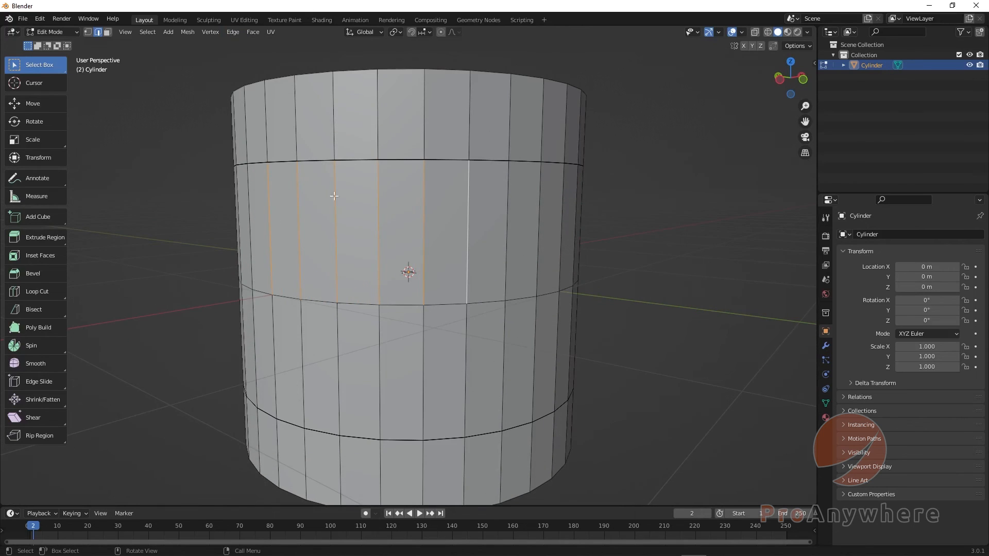
{"action": "left_click", "coordinate": [232, 32]}
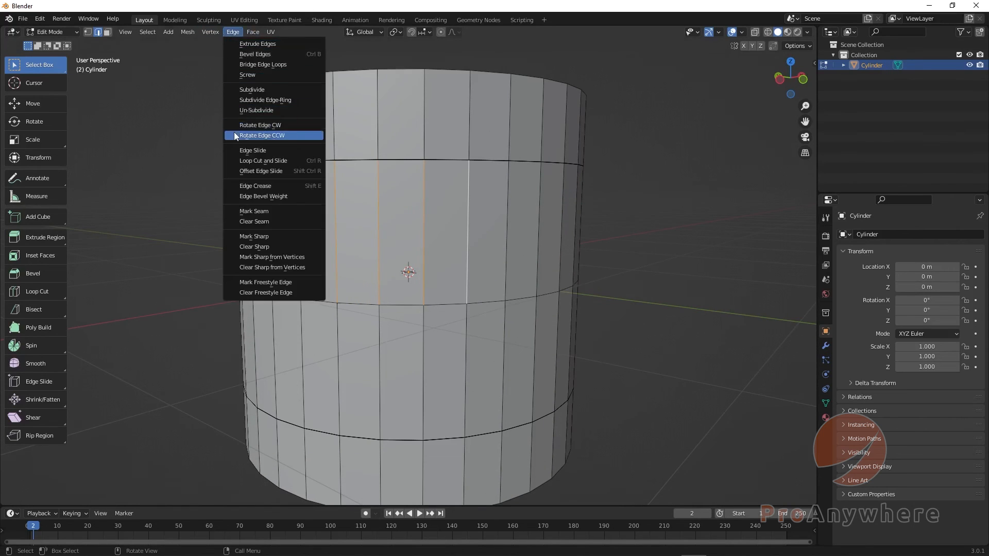
{"action": "left_click", "coordinate": [237, 89]}
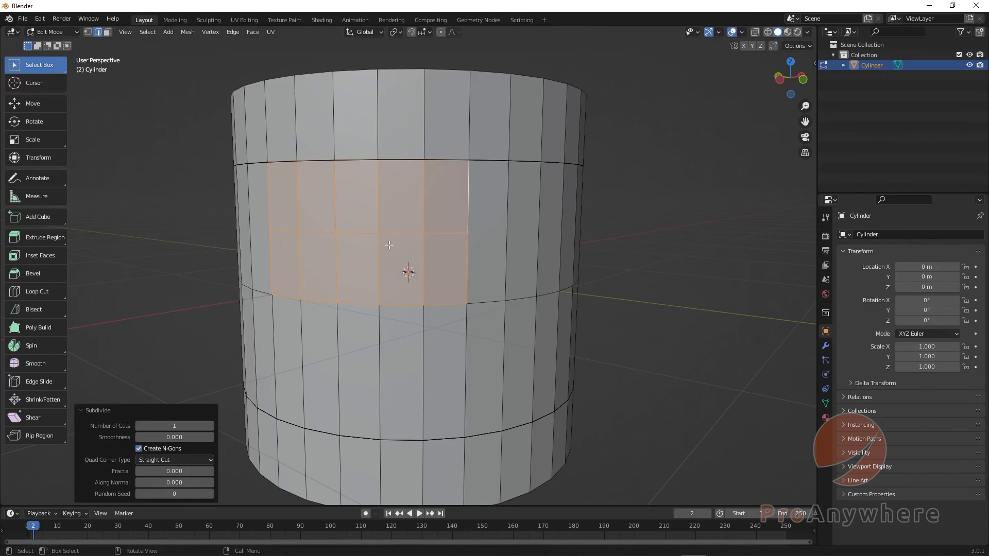
{"action": "scroll", "coordinate": [623, 267], "scroll_direction": "down", "scroll_amount": 2}
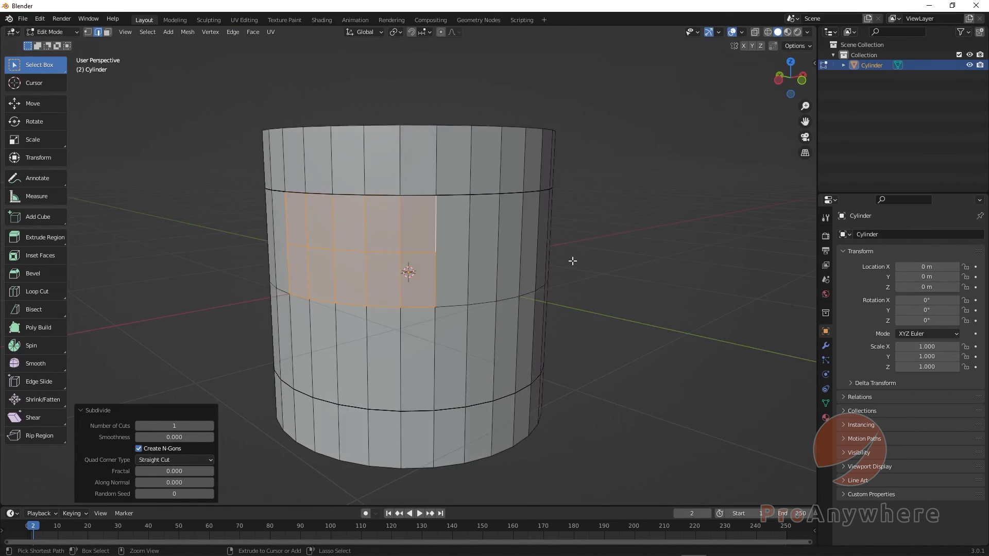
- Undo the subdivision of the six vertical edges and leave nothing selected
{"action": "left_click", "coordinate": [602, 277]}
{"action": "left_click_drag", "start_coordinate": [661, 475], "coordinate": [159, 120]}
{"action": "left_click", "coordinate": [585, 256]}
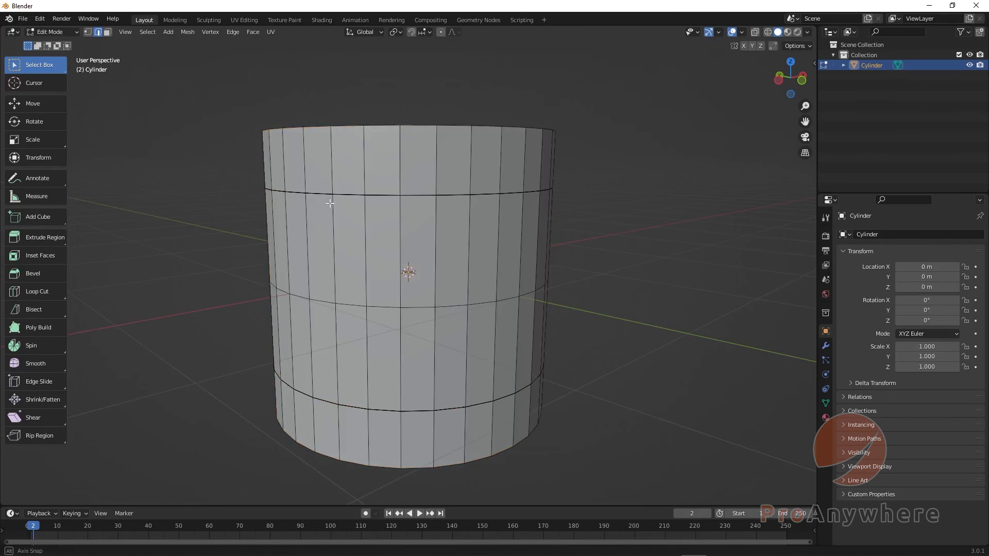
- Box-select across the entire cylinder and subdivide the selected geometry with one cut
{"action": "left_click_drag", "start_coordinate": [252, 113], "coordinate": [596, 459]}
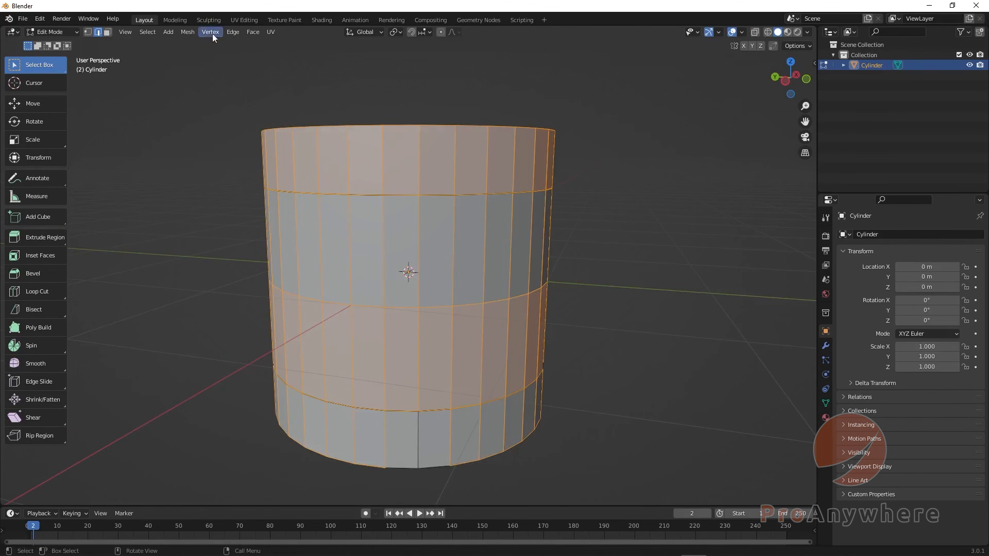
{"action": "left_click", "coordinate": [231, 32]}
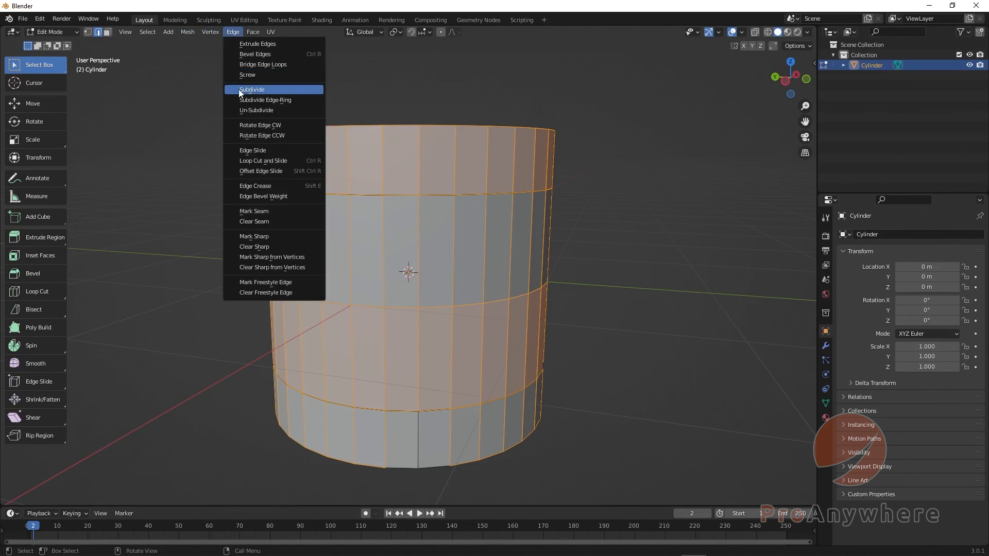
{"action": "left_click", "coordinate": [240, 90]}
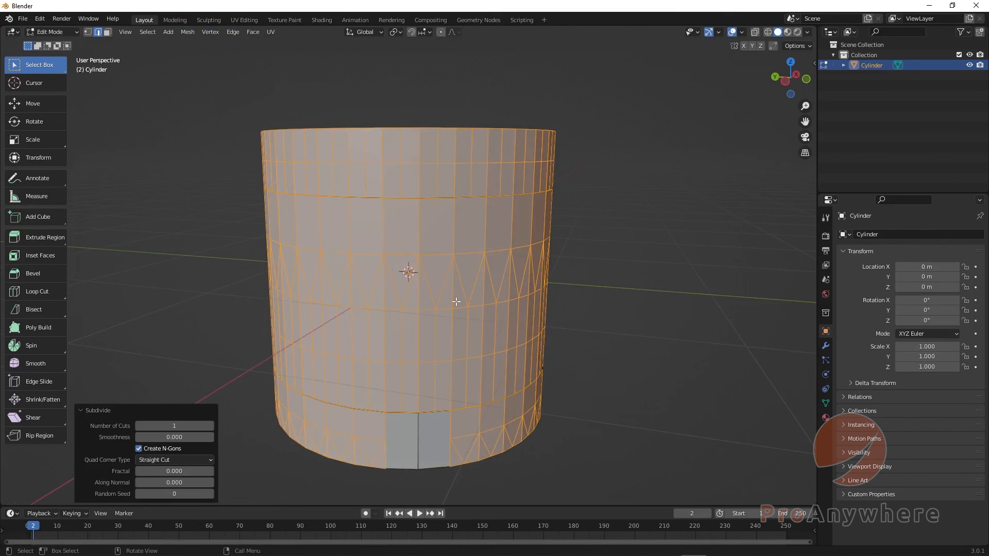
{"action": "middle_click_drag", "start_coordinate": [440, 369], "coordinate": [458, 355]}
{"action": "scroll", "coordinate": [484, 328], "scroll_direction": "down", "scroll_amount": 2}
- Undo the subdivision made across the entire cylinder and clear the selection
{"action": "key", "text": "ctrl+z"}
{"action": "key", "text": "b"}
{"action": "left_click", "coordinate": [606, 258]}
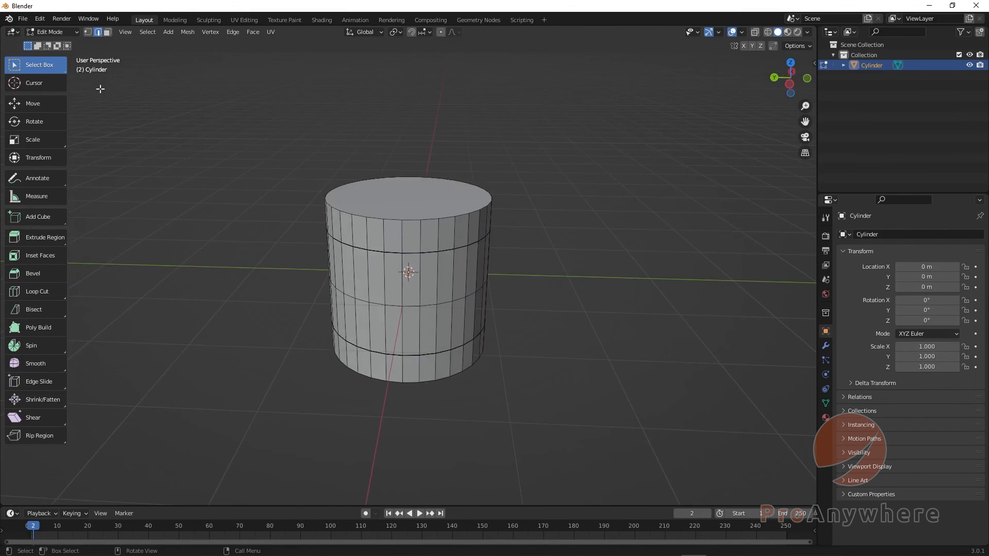
- Switch to Object Mode and delete the cylinder from the scene
{"action": "left_click", "coordinate": [49, 31]}
{"action": "left_click", "coordinate": [51, 40]}
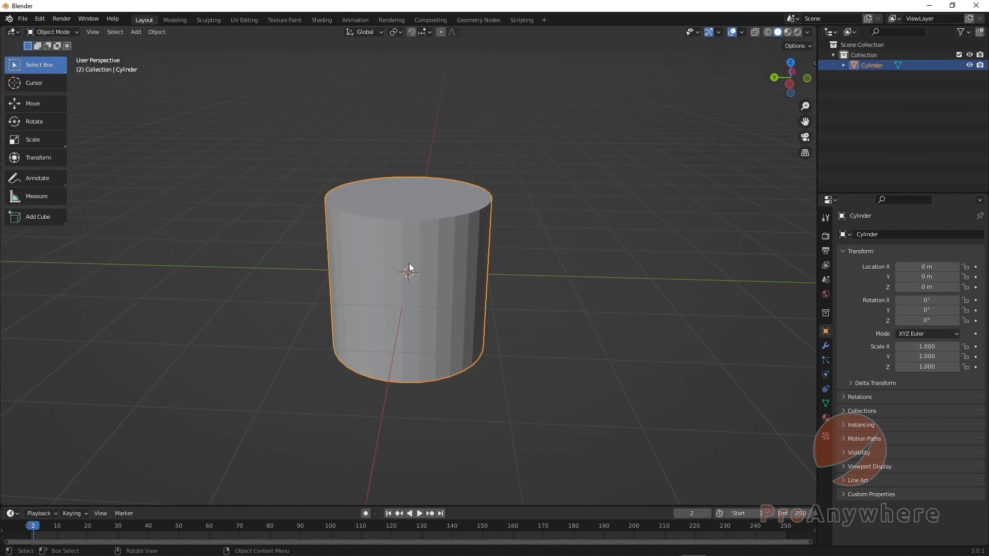
{"action": "key", "text": "Delete"}
{"action": "middle_click_drag", "start_coordinate": [408, 257], "coordinate": [332, 221]}
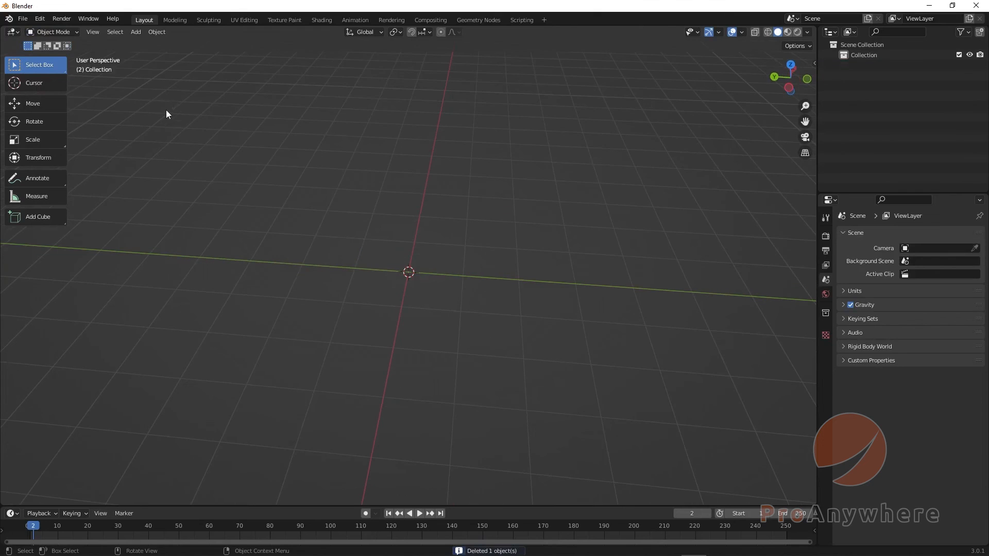
- Add a plane mesh at the scene origin and switch it to Edit Mode
{"action": "key", "text": "shift+a"}
{"action": "left_click", "coordinate": [136, 32]}
{"action": "mouse_move", "coordinate": [140, 46]}
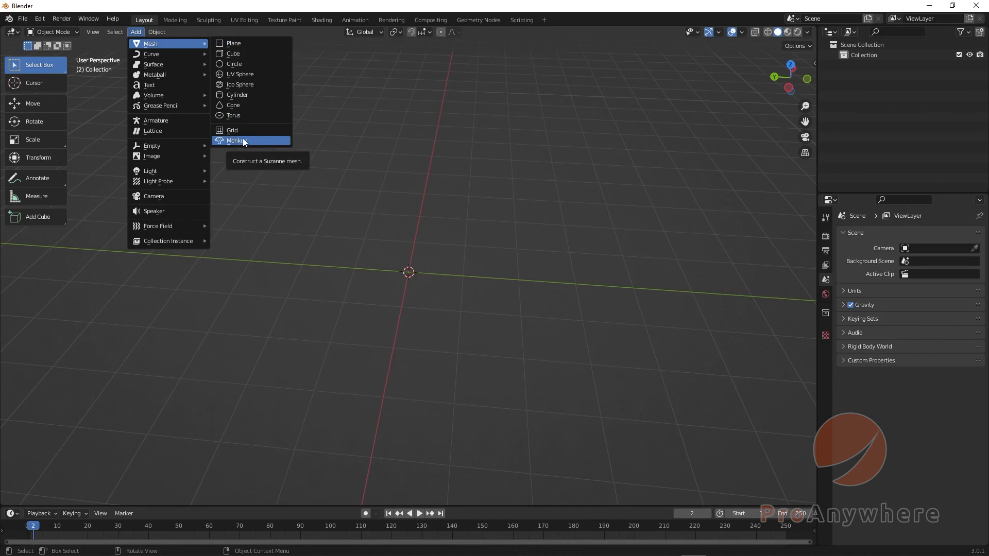
{"action": "left_click", "coordinate": [243, 46]}
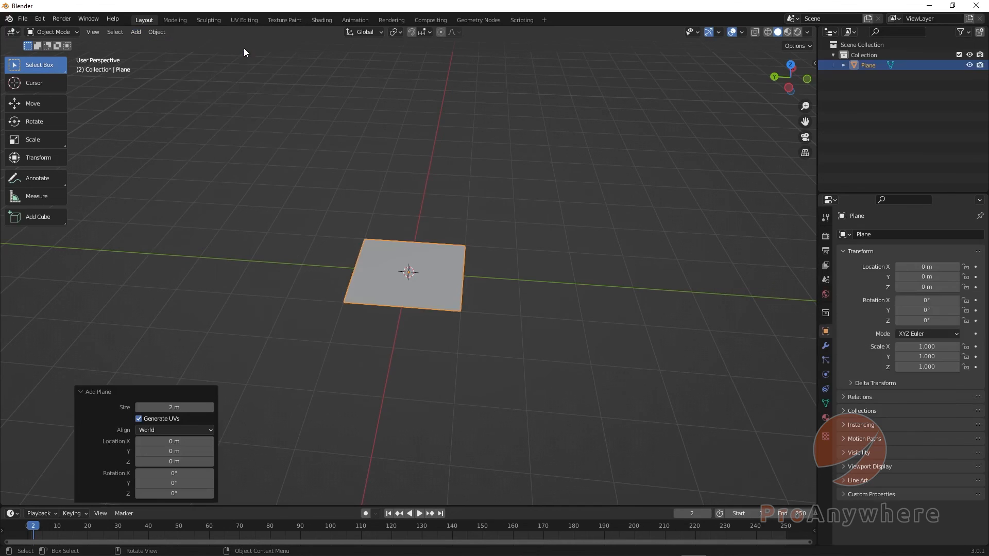
{"action": "left_click", "coordinate": [61, 32]}
{"action": "left_click", "coordinate": [58, 41]}
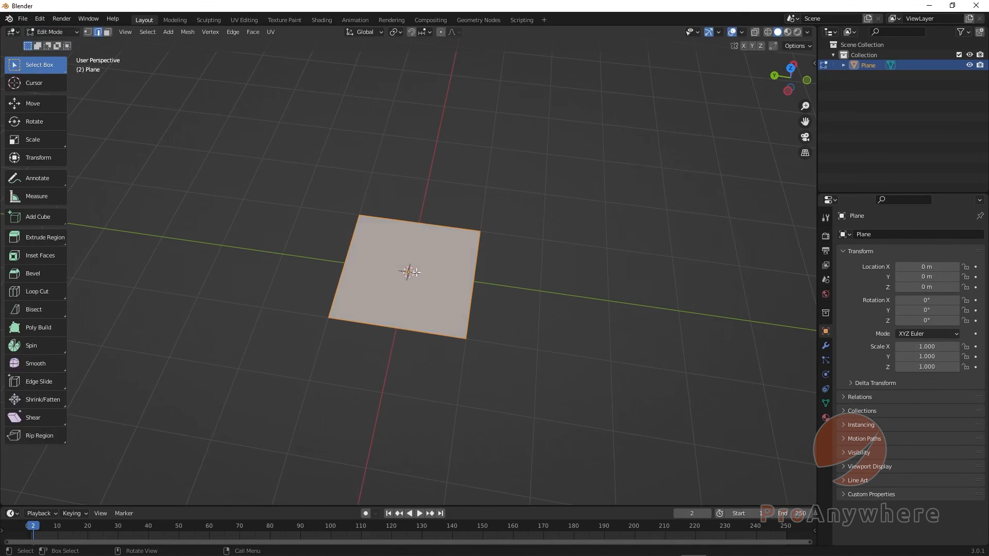
{"action": "middle_click_drag", "start_coordinate": [383, 375], "coordinate": [386, 381]}
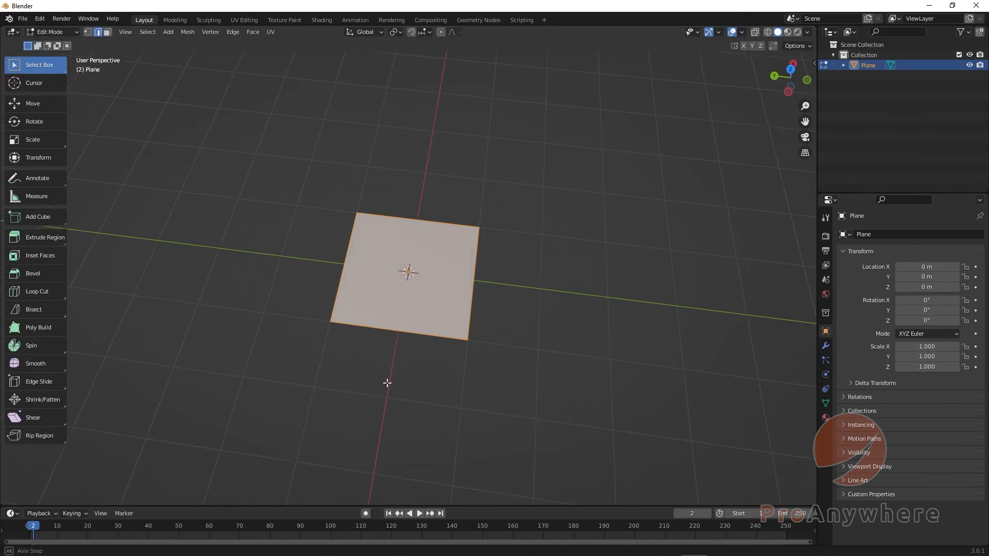
- Box-select the plane's corner vertices in vertex select mode, and two opposite side edges in edge select mode
{"action": "left_click", "coordinate": [88, 32]}
{"action": "left_click_drag", "start_coordinate": [269, 159], "coordinate": [533, 379]}
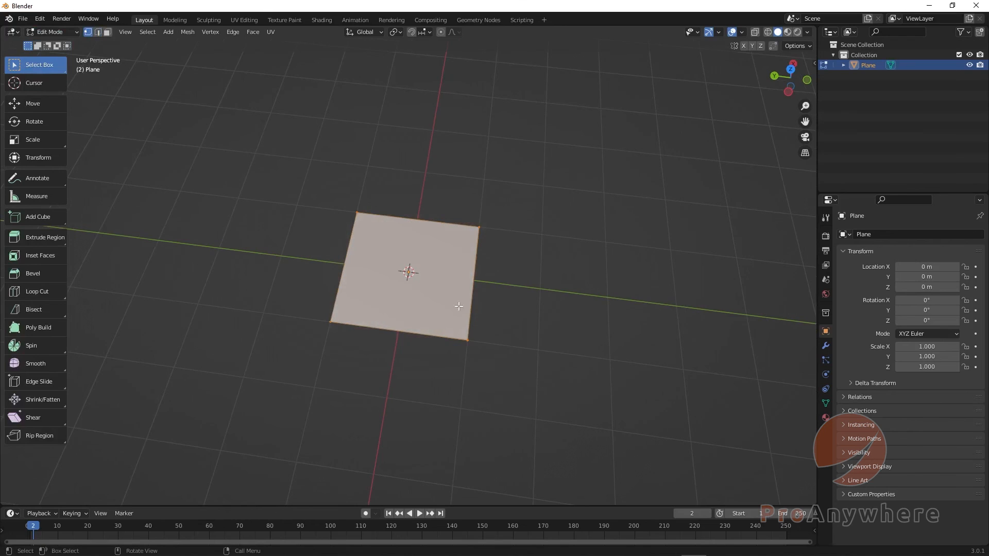
{"action": "left_click", "coordinate": [98, 32]}
{"action": "left_click", "coordinate": [274, 201]}
{"action": "left_click_drag", "start_coordinate": [300, 236], "coordinate": [536, 294]}
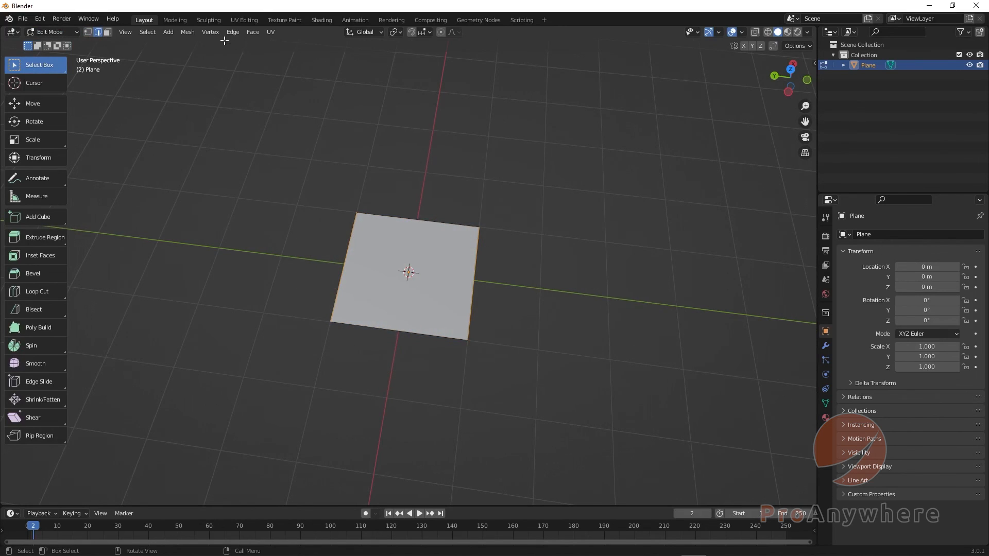
- Box-select all four edges of the plane and subdivide them with one cut
{"action": "left_click", "coordinate": [276, 144]}
{"action": "left_click_drag", "start_coordinate": [274, 163], "coordinate": [555, 423]}
{"action": "left_click", "coordinate": [233, 32]}
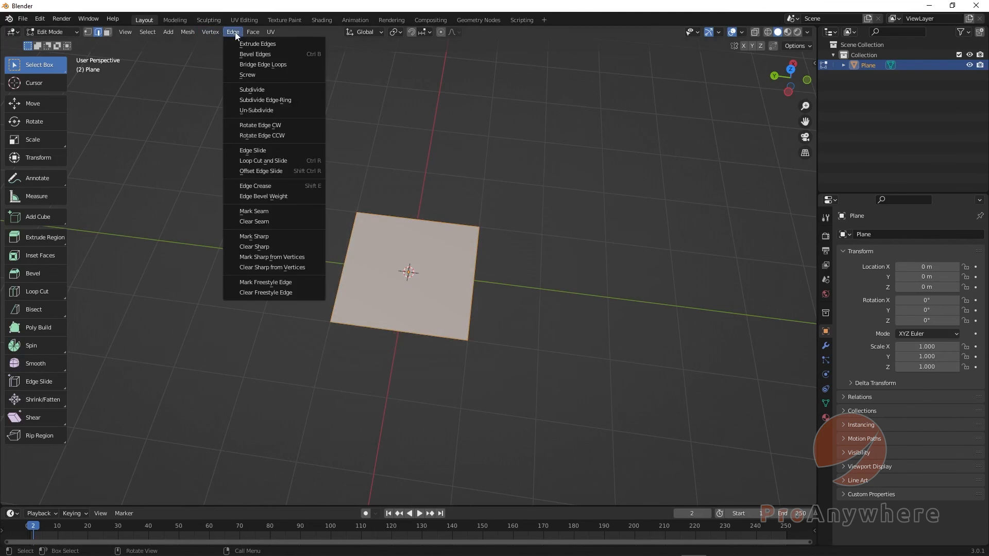
{"action": "left_click", "coordinate": [250, 90]}
{"action": "middle_click_drag", "start_coordinate": [486, 288], "coordinate": [448, 305]}
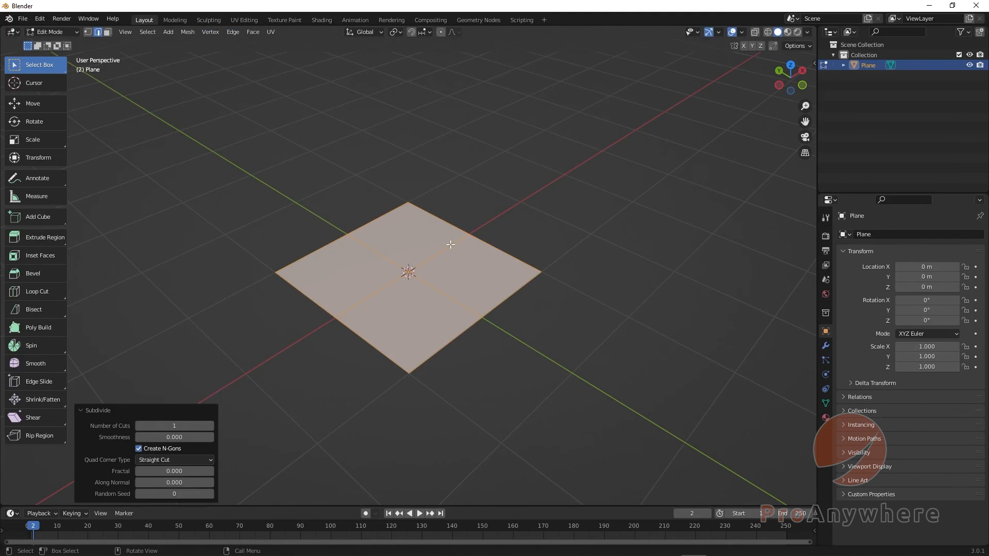